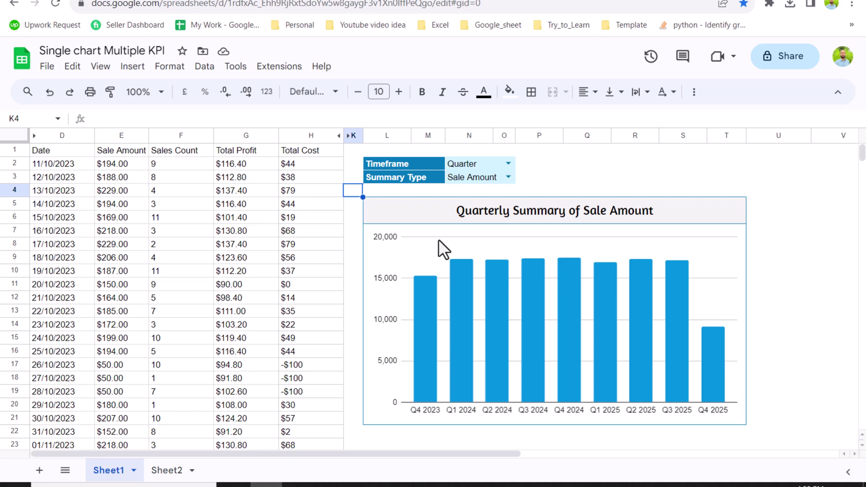
- Set the dashboard Timeframe to Month, then switch Summary Type to Total Profit and then Sales Count
{"action": "left_click", "coordinate": [508, 163]}
{"action": "left_click", "coordinate": [473, 217]}
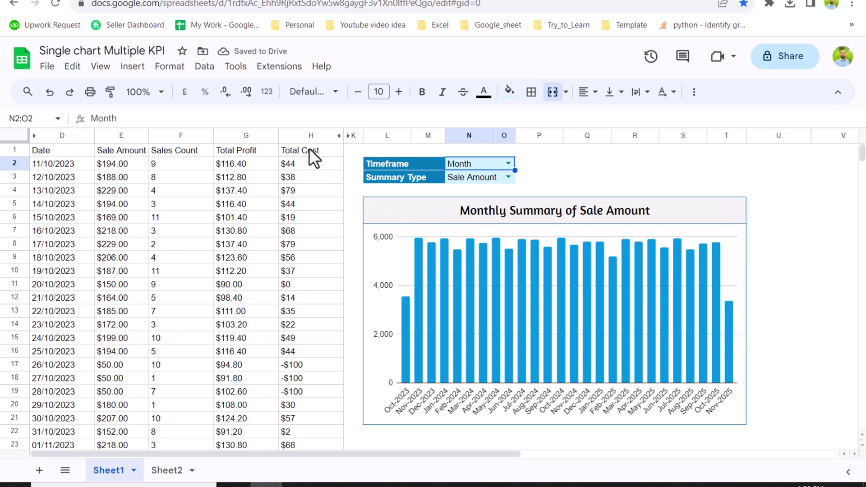
{"action": "left_click", "coordinate": [506, 177]}
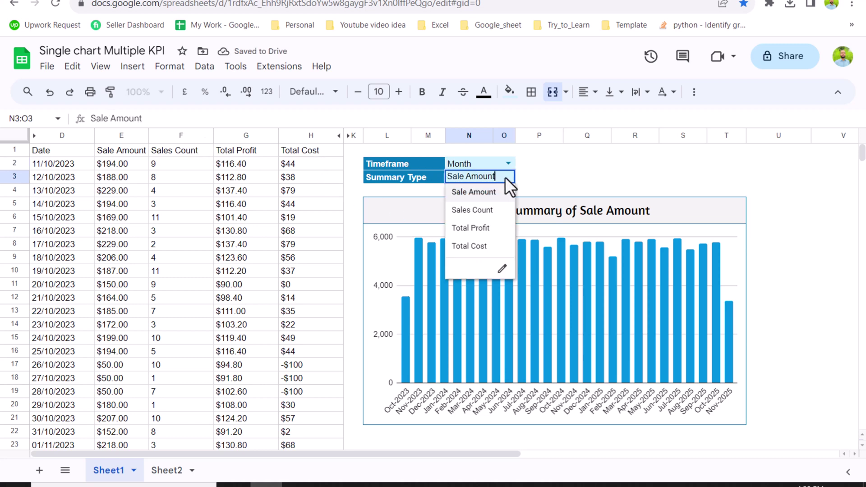
{"action": "left_click", "coordinate": [493, 229]}
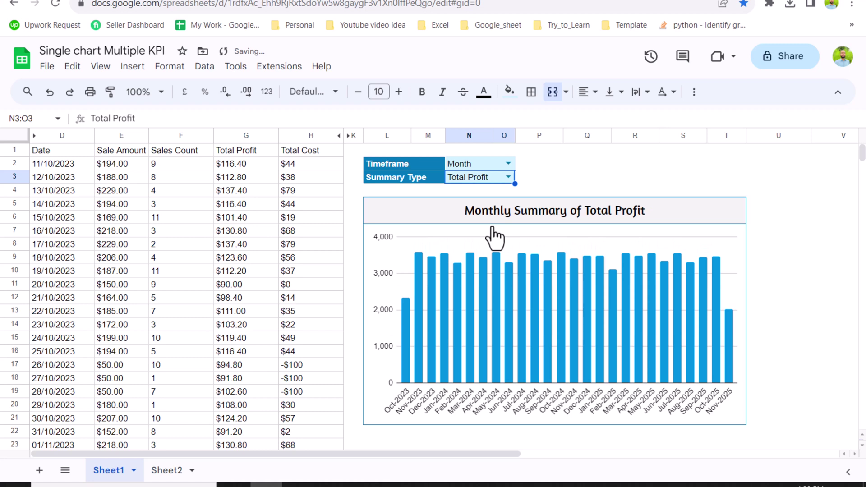
{"action": "left_click", "coordinate": [507, 176]}
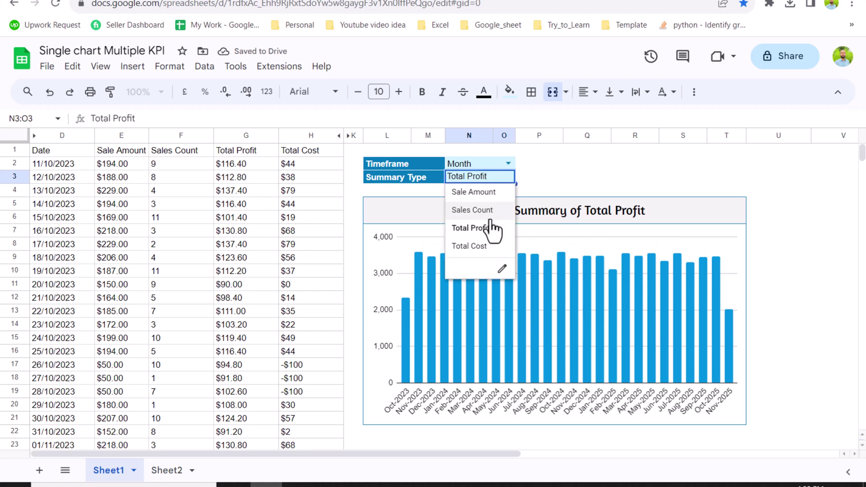
{"action": "left_click", "coordinate": [490, 217]}
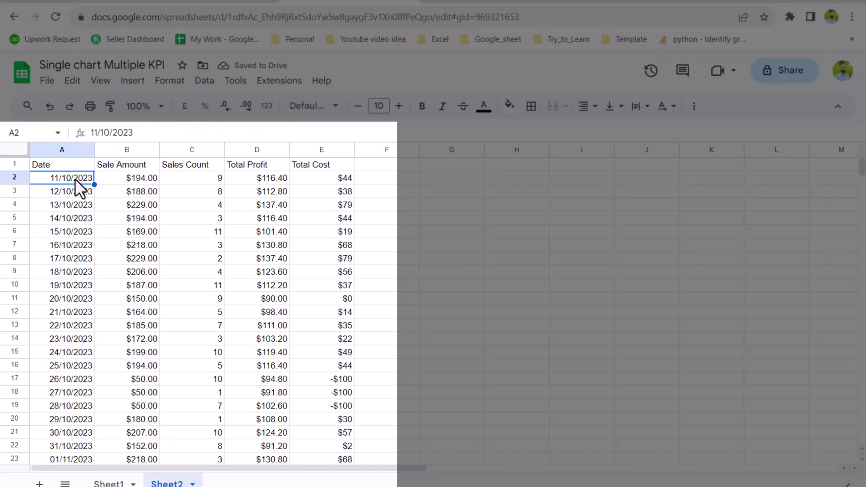
- Insert three empty columns to the left of the Date column
{"action": "left_click", "coordinate": [71, 154]}
{"action": "right_click", "coordinate": [68, 149]}
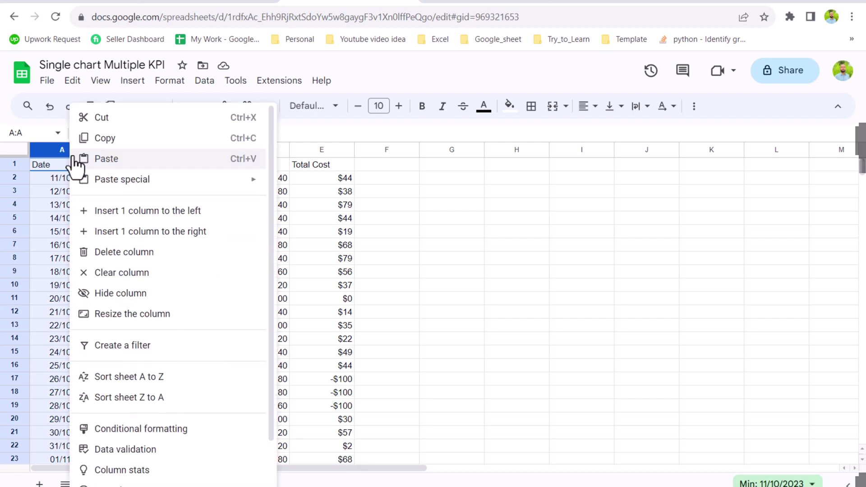
{"action": "left_click", "coordinate": [138, 211]}
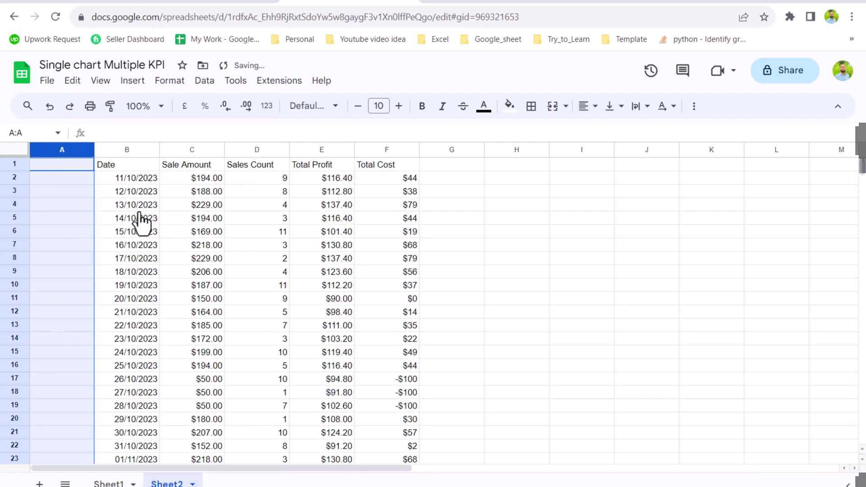
{"action": "key", "text": "F4"}
{"action": "key", "text": "F4"}
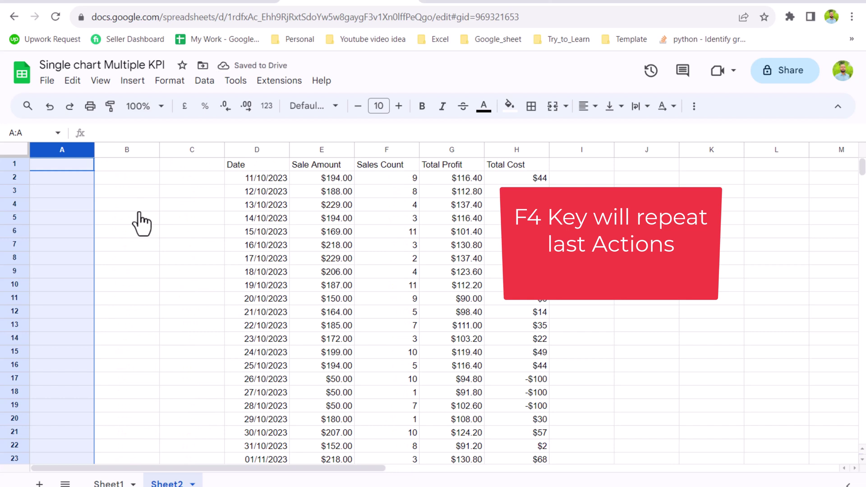
- Head the new columns Year, Month and Quarter in A1:C1
{"action": "left_click", "coordinate": [75, 166]}
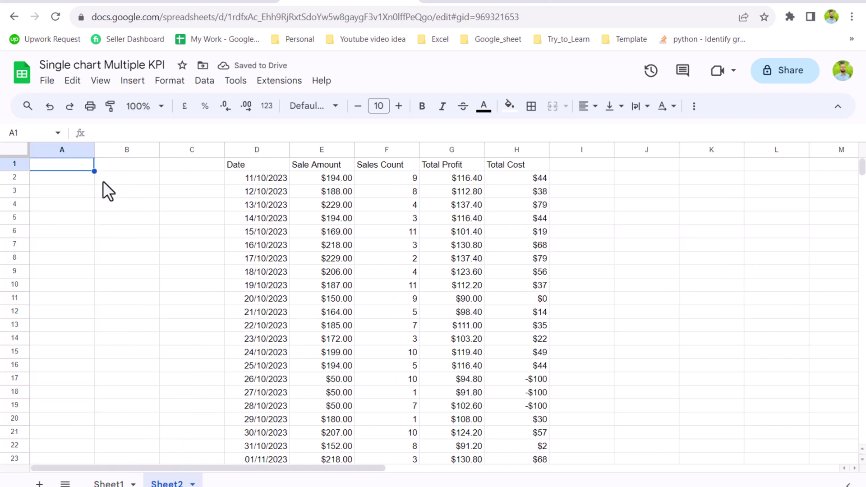
{"action": "type", "text": "Year"}
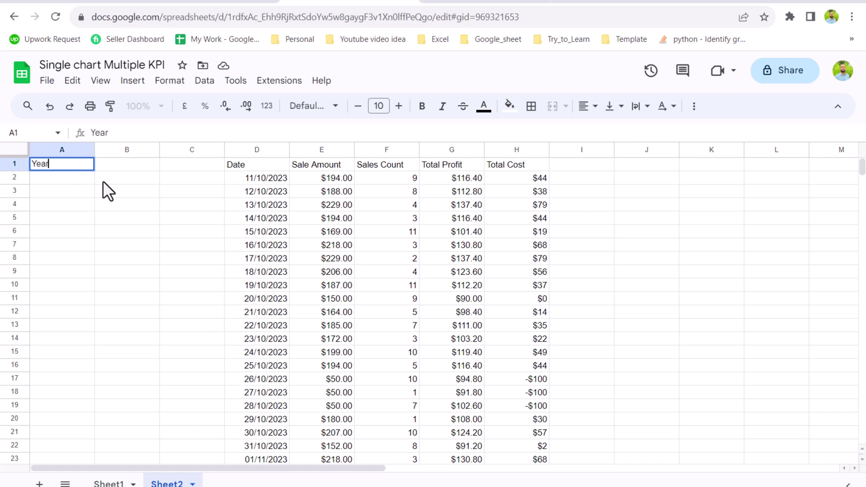
{"action": "key", "text": "Tab"}
{"action": "type", "text": "Month"}
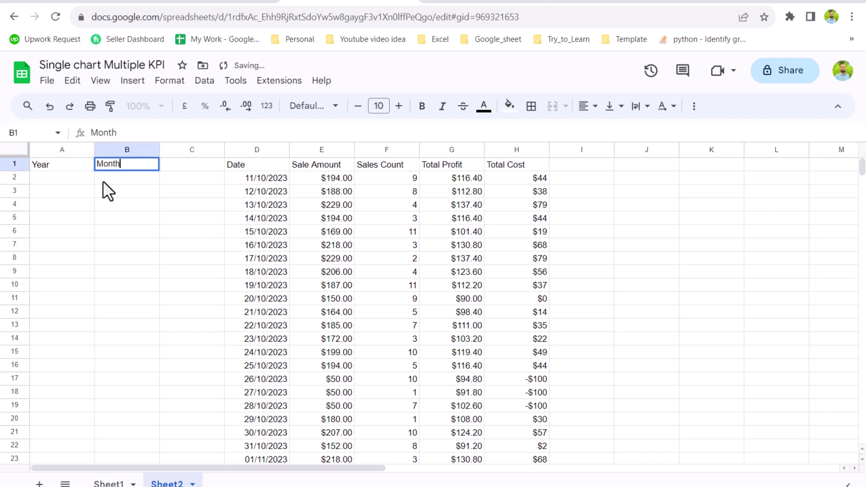
{"action": "key", "text": "Tab"}
{"action": "type", "text": "Quarter"}
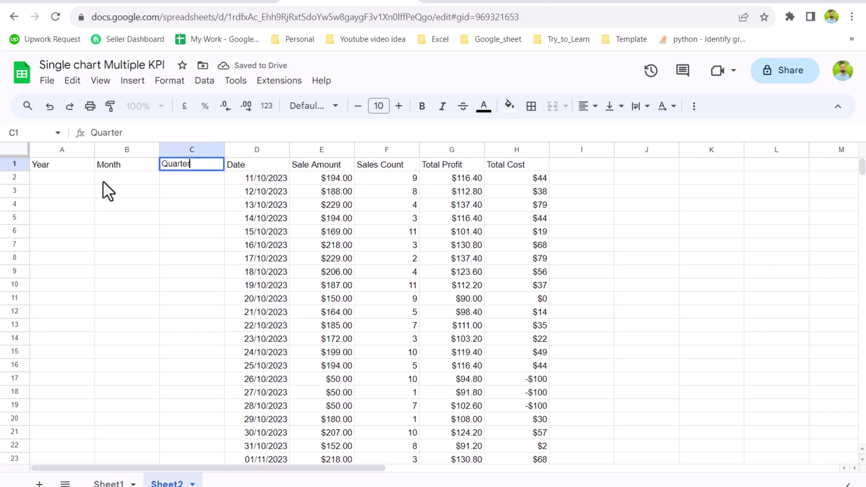
{"action": "key", "text": "Return"}
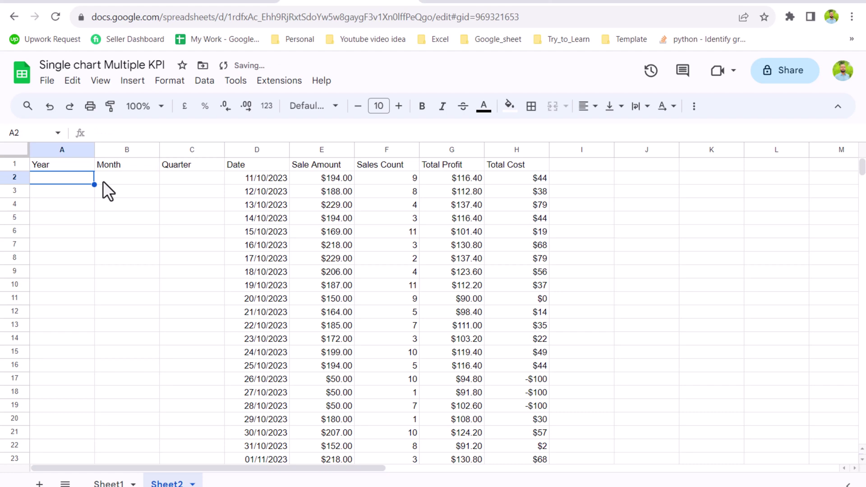
- Enter =TEXT(D2,"YYYY") in A2 to show the year 2023
{"action": "type", "text": "="}
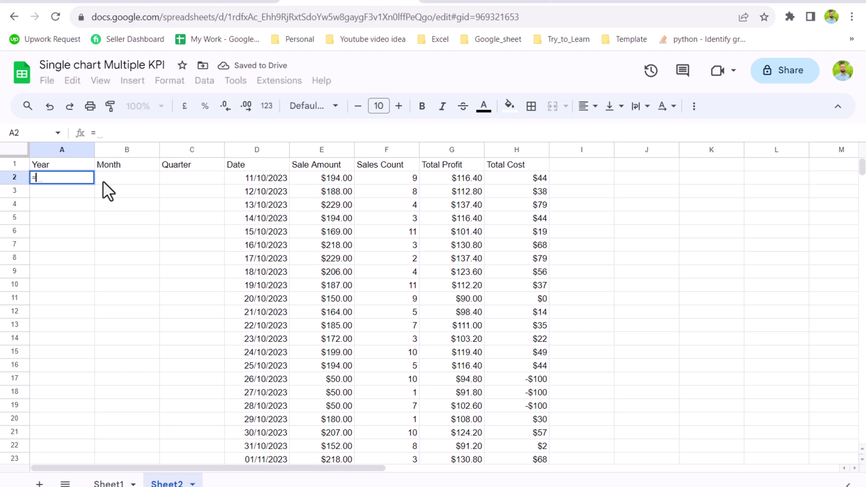
{"action": "type", "text": "text("}
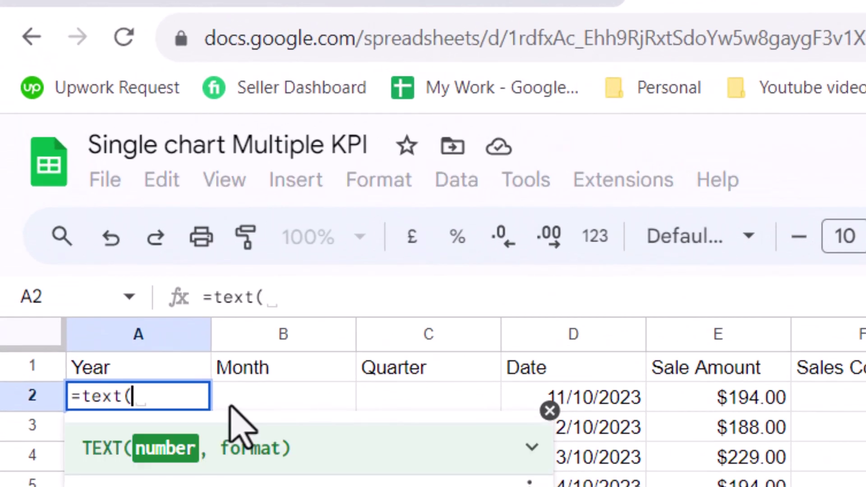
{"action": "left_click", "coordinate": [625, 399]}
{"action": "type", "text": ","}
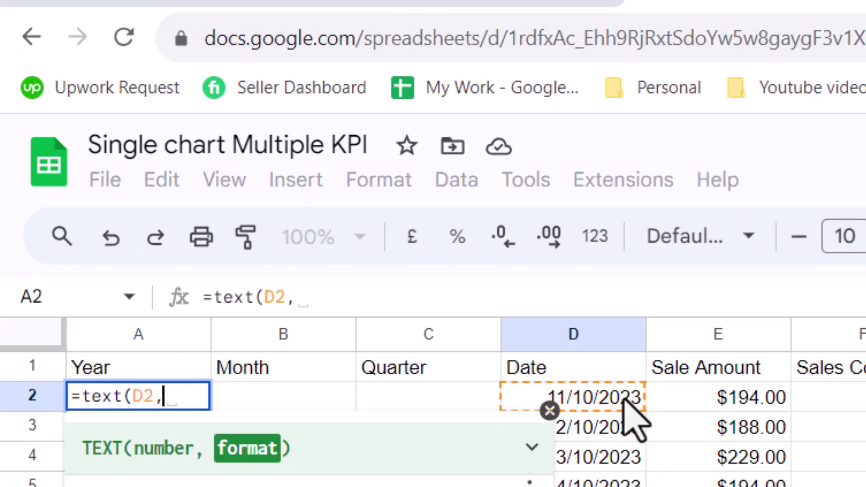
{"action": "type", "text": "\"YYY"}
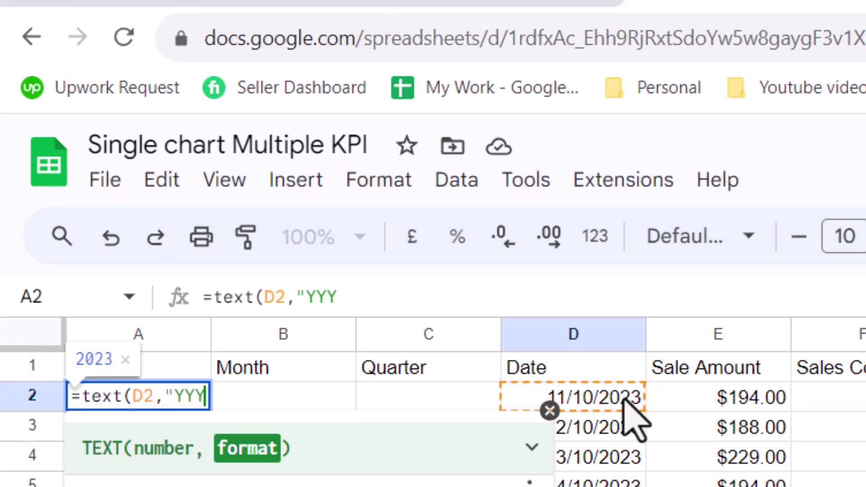
{"action": "type", "text": "Y\""}
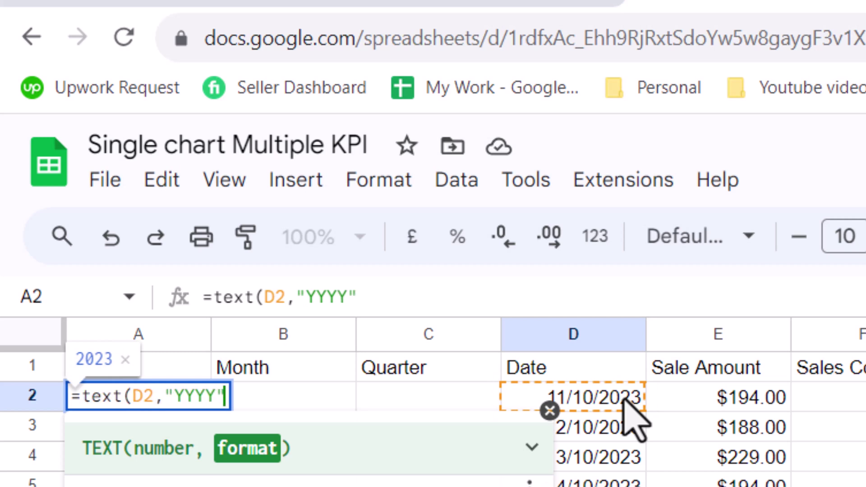
{"action": "type", "text": ")"}
{"action": "key", "text": "Return"}
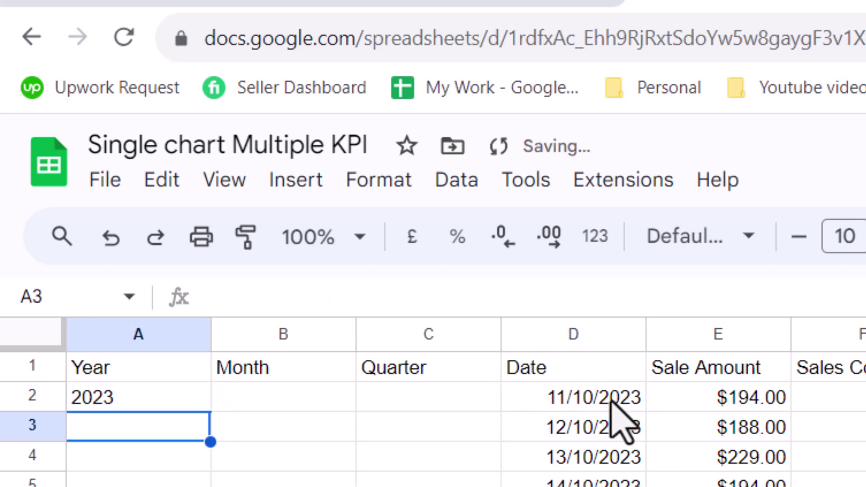
- Copy the year formula from A2 into cell B2
{"action": "left_click", "coordinate": [253, 408]}
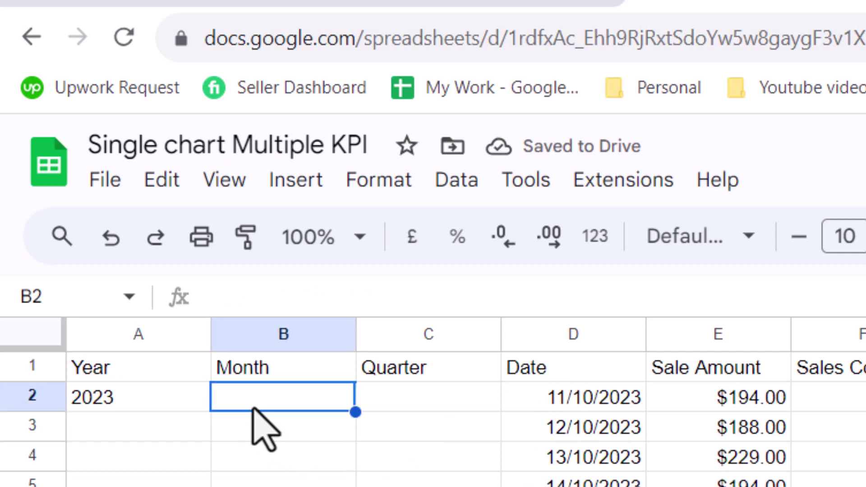
{"action": "left_click", "coordinate": [122, 398]}
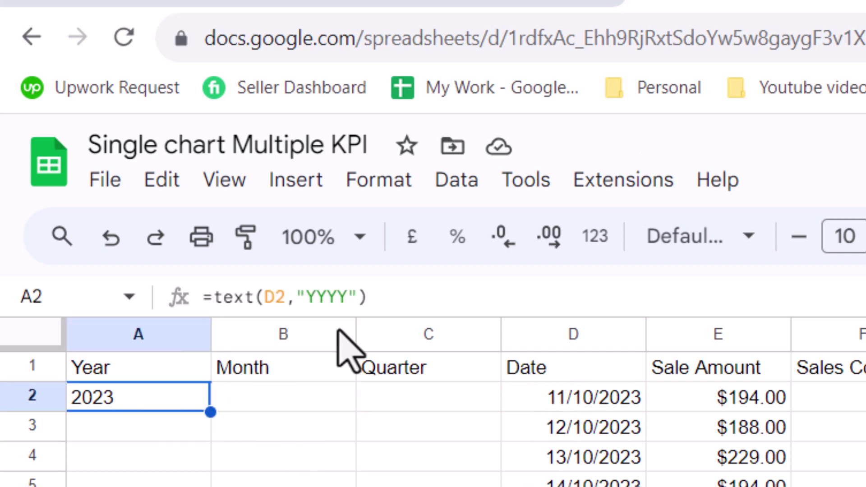
{"action": "left_click_drag", "start_coordinate": [374, 297], "coordinate": [115, 289]}
{"action": "key", "text": "Escape"}
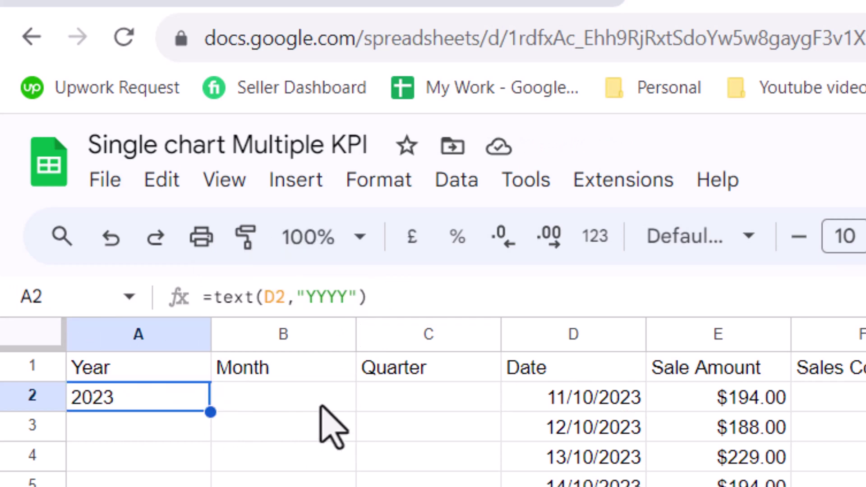
{"action": "double_click", "coordinate": [321, 406]}
{"action": "key", "text": "ctrl+v"}
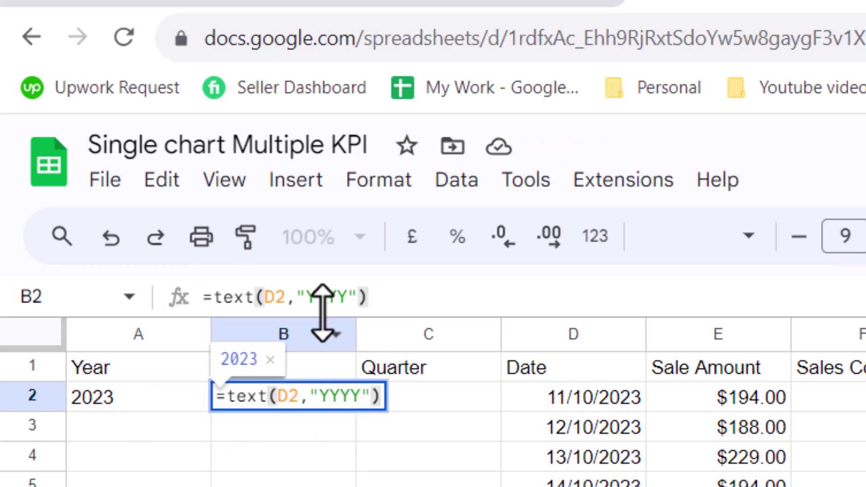
- Change B2's format to "YYY-MMM" so it shows 2023-Oct
{"action": "left_click", "coordinate": [336, 298]}
{"action": "key", "text": "BackSpace"}
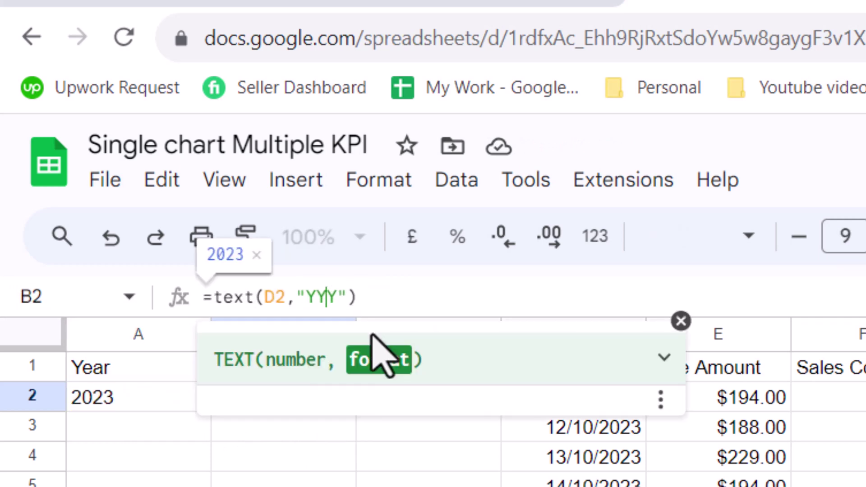
{"action": "key", "text": "Right"}
{"action": "type", "text": "-MMM"}
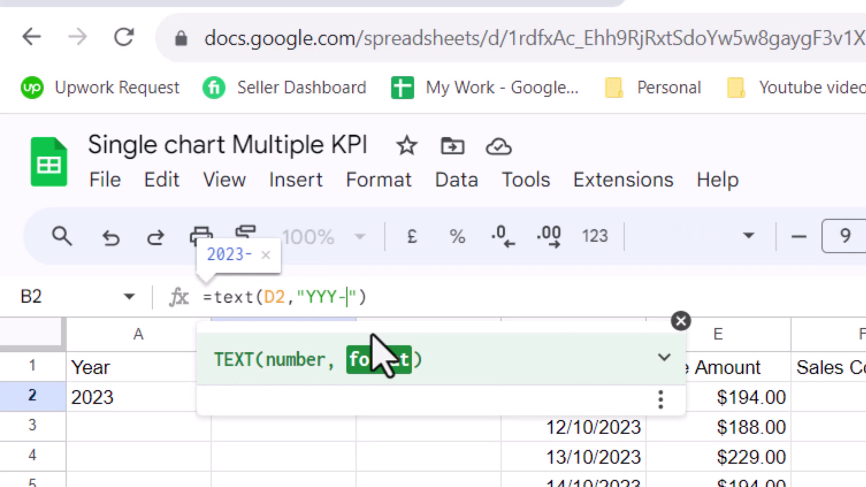
{"action": "type", "text": "M"}
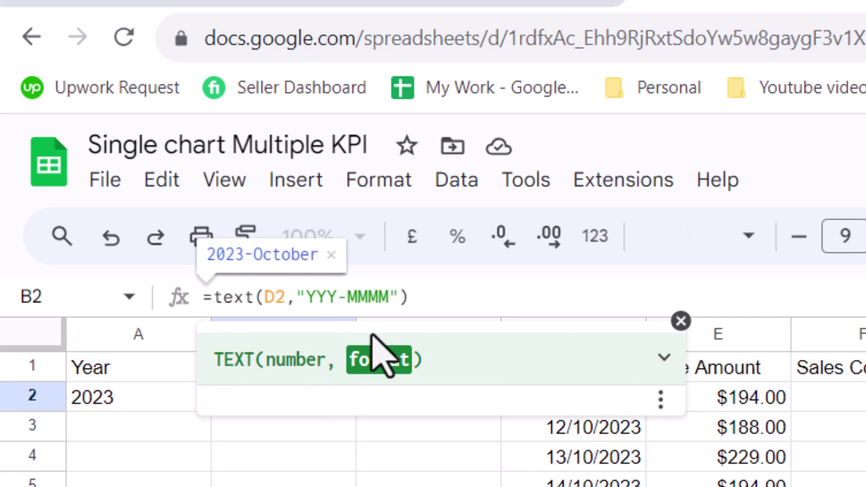
{"action": "key", "text": "BackSpace"}
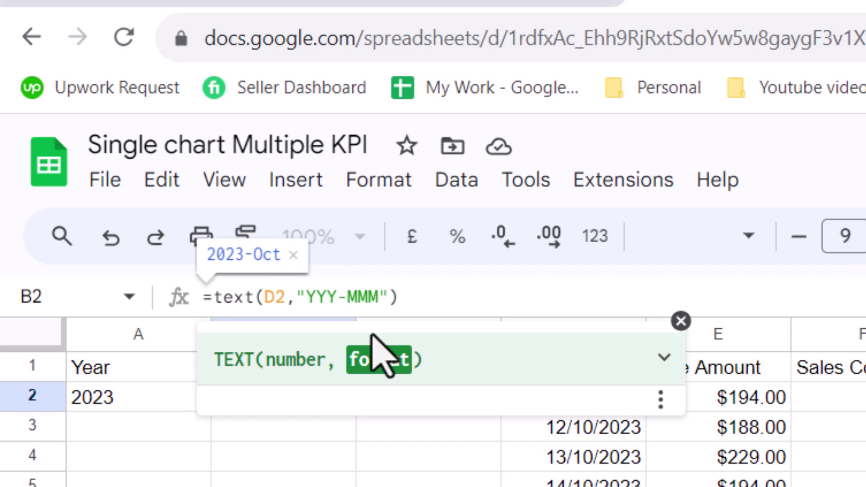
{"action": "key", "text": "Return"}
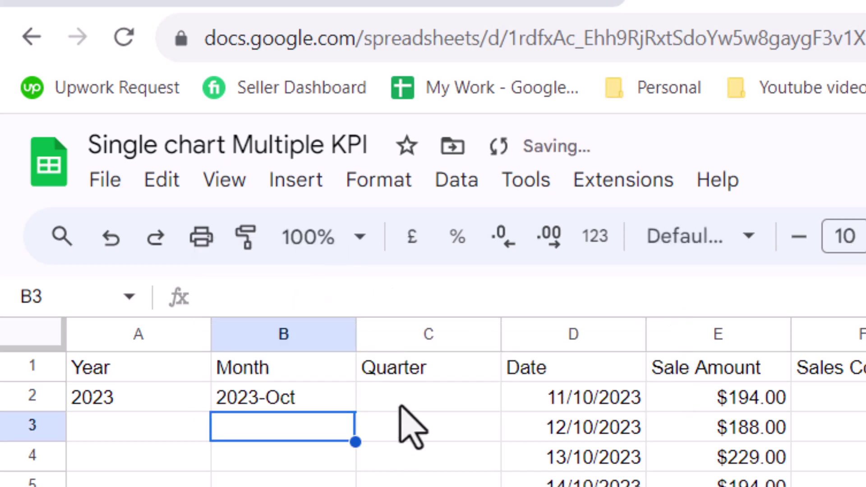
{"action": "left_click", "coordinate": [400, 406]}
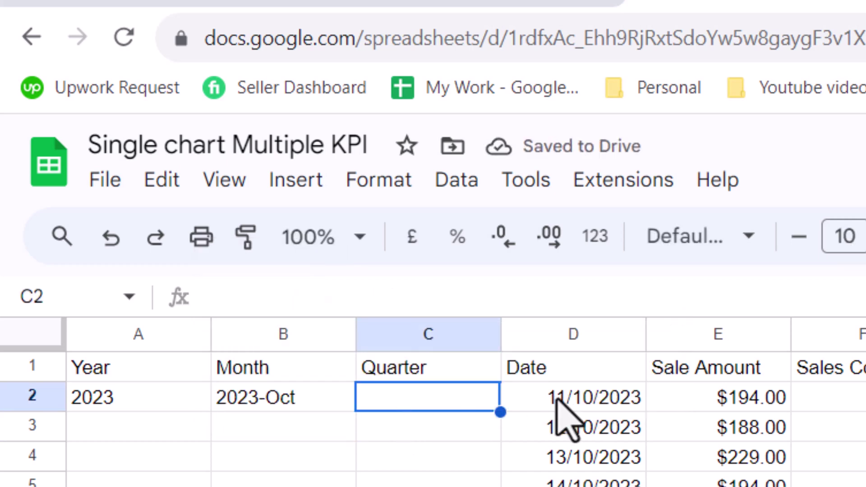
- Enter =INT((MONTH(D2)+2)/3) in C2 to compute the quarter number
{"action": "type", "text": "="}
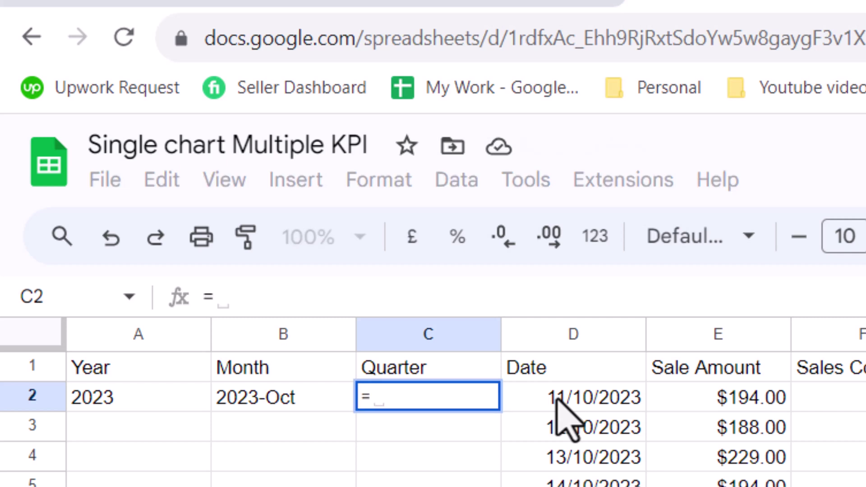
{"action": "type", "text": "month("}
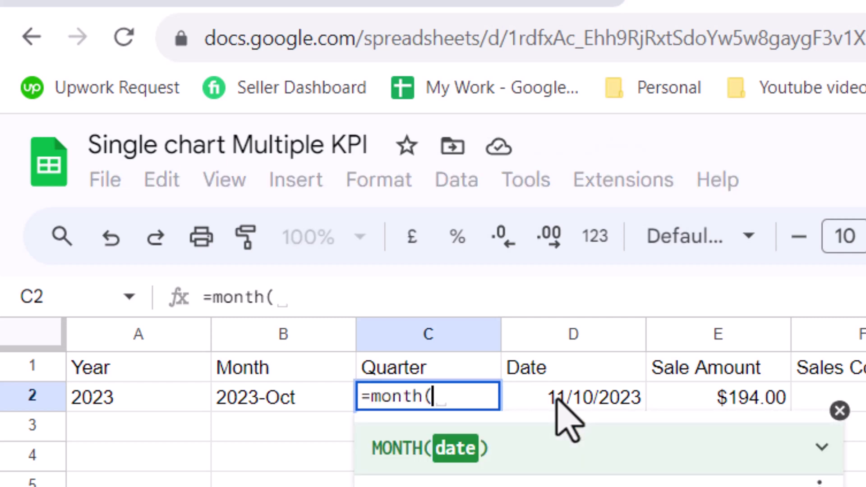
{"action": "left_click", "coordinate": [558, 401]}
{"action": "type", "text": ")"}
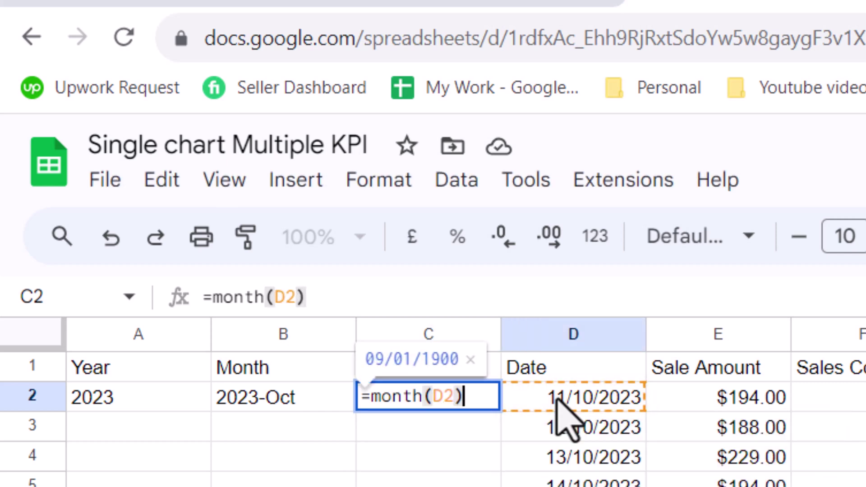
{"action": "type", "text": "+2"}
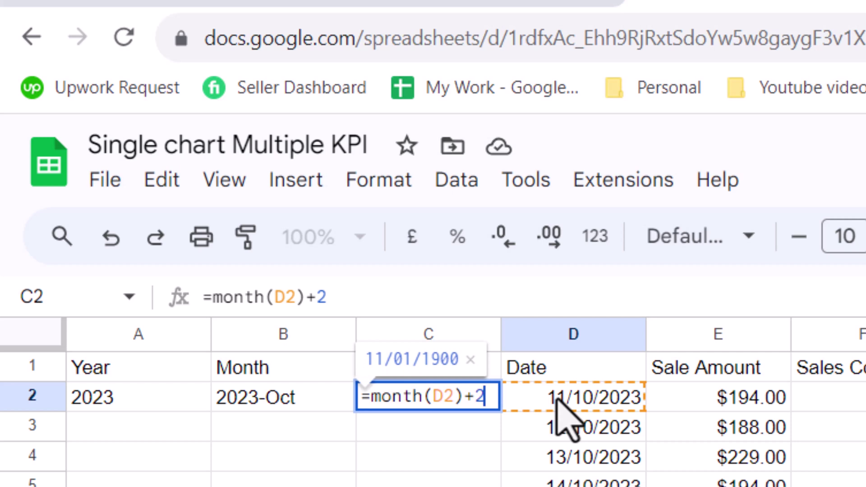
{"action": "type", "text": ")"}
{"action": "key", "text": "Left"}
{"action": "key", "text": "Left"}
{"action": "key", "text": "Left"}
{"action": "key", "text": "Left"}
{"action": "key", "text": "Left"}
{"action": "key", "text": "Left"}
{"action": "key", "text": "Left"}
{"action": "key", "text": "Left"}
{"action": "key", "text": "Left"}
{"action": "key", "text": "Left"}
{"action": "key", "text": "Left"}
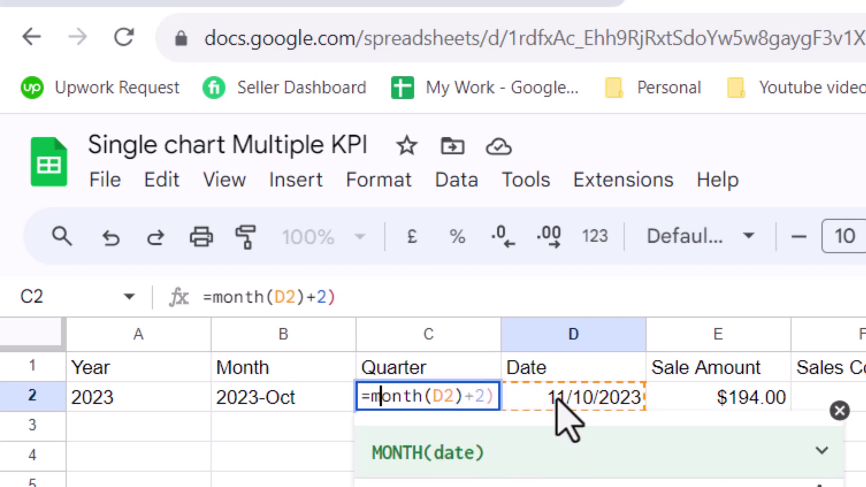
{"action": "key", "text": "Left"}
{"action": "type", "text": "("}
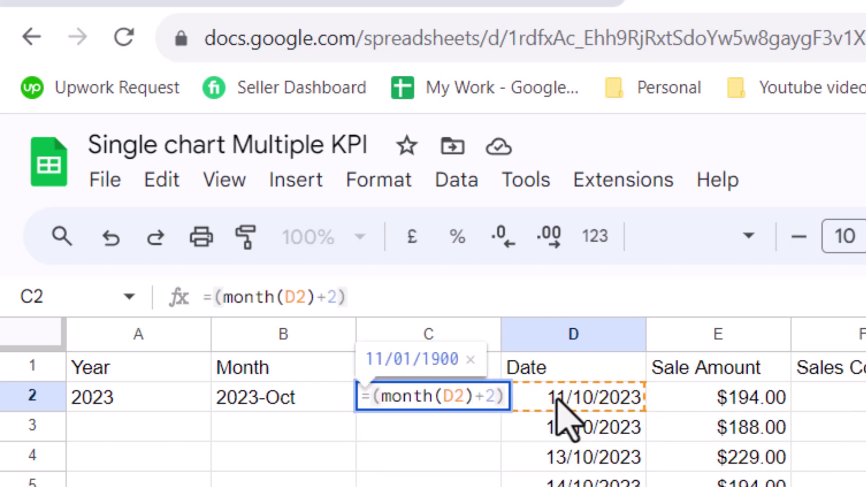
{"action": "key", "text": "Right"}
{"action": "key", "text": "Right"}
{"action": "key", "text": "Right"}
{"action": "key", "text": "Right"}
{"action": "key", "text": "Right"}
{"action": "key", "text": "Right"}
{"action": "key", "text": "Right"}
{"action": "key", "text": "Right"}
{"action": "key", "text": "Right"}
{"action": "key", "text": "Right"}
{"action": "key", "text": "Right"}
{"action": "key", "text": "Right"}
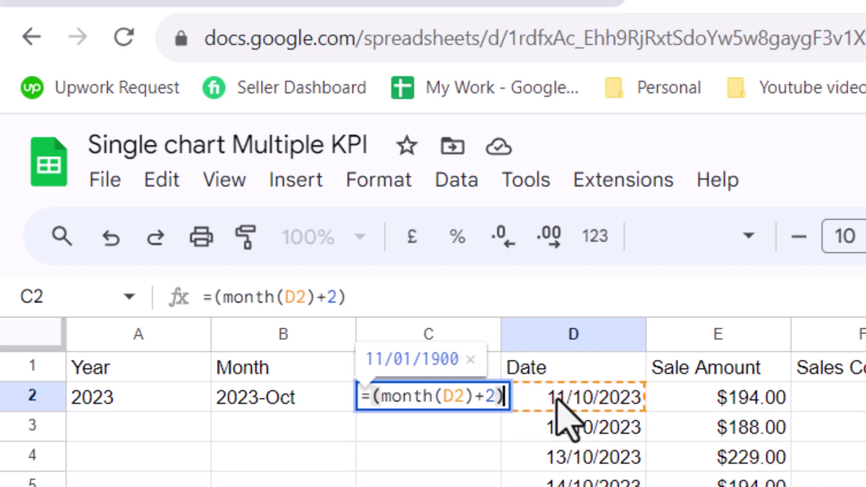
{"action": "type", "text": "/3"}
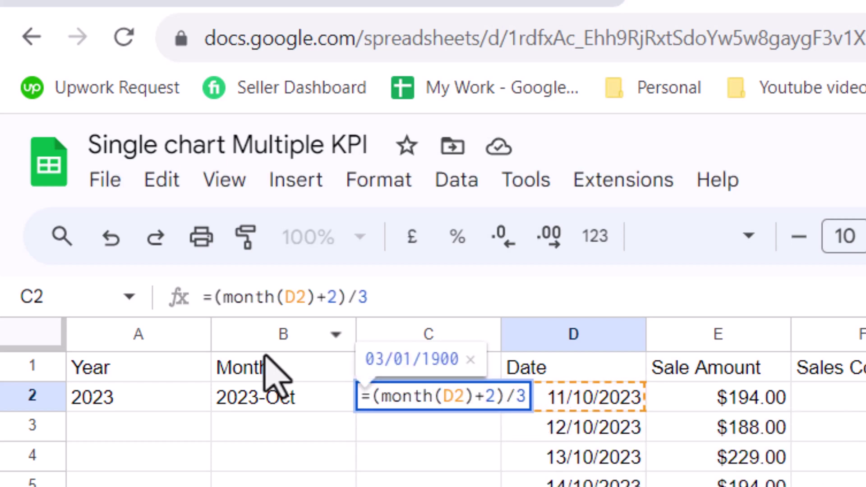
{"action": "left_click", "coordinate": [212, 296]}
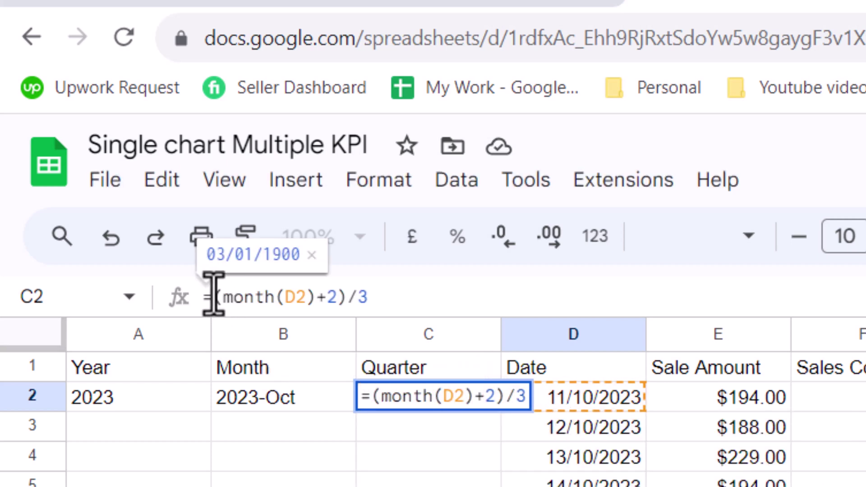
{"action": "type", "text": "int("}
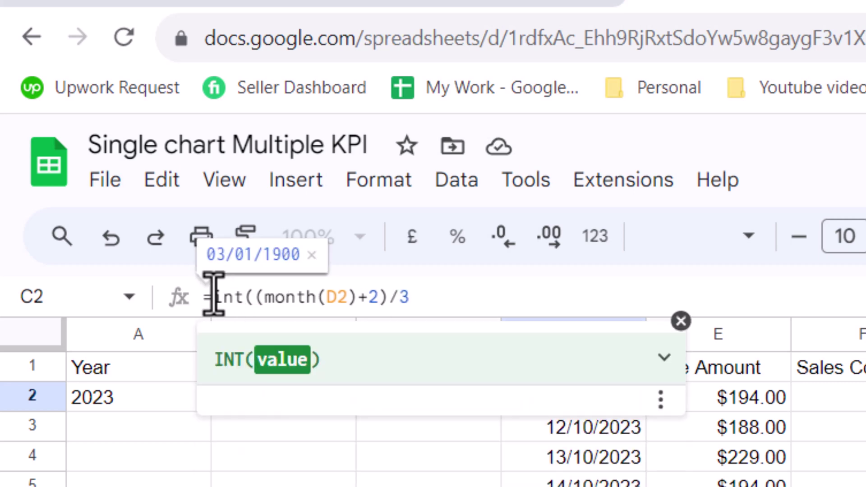
{"action": "key", "text": "End"}
{"action": "type", "text": ")"}
{"action": "key", "text": "Return"}
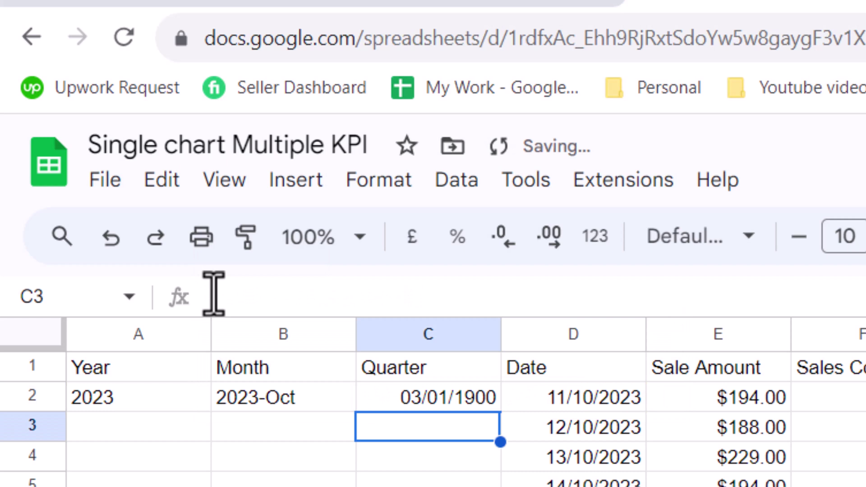
- Set C2's number format to Automatic and prefix the quarter with "Q"
{"action": "left_click", "coordinate": [455, 402]}
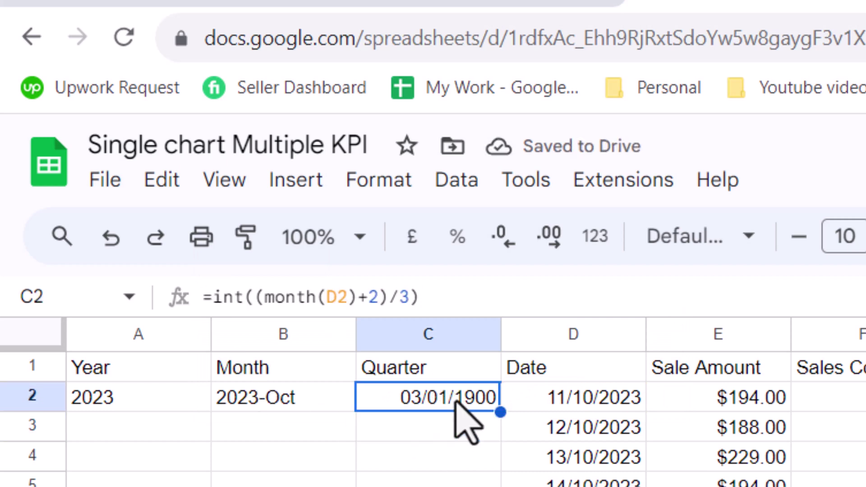
{"action": "left_click", "coordinate": [594, 232]}
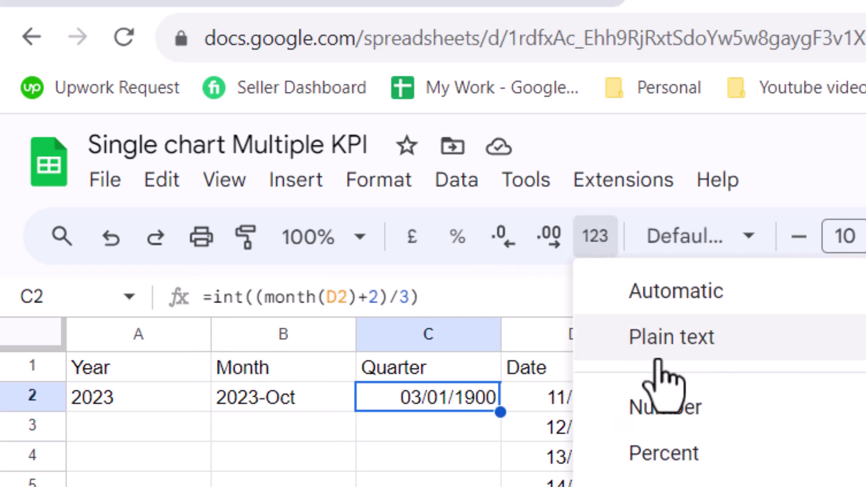
{"action": "left_click", "coordinate": [656, 292]}
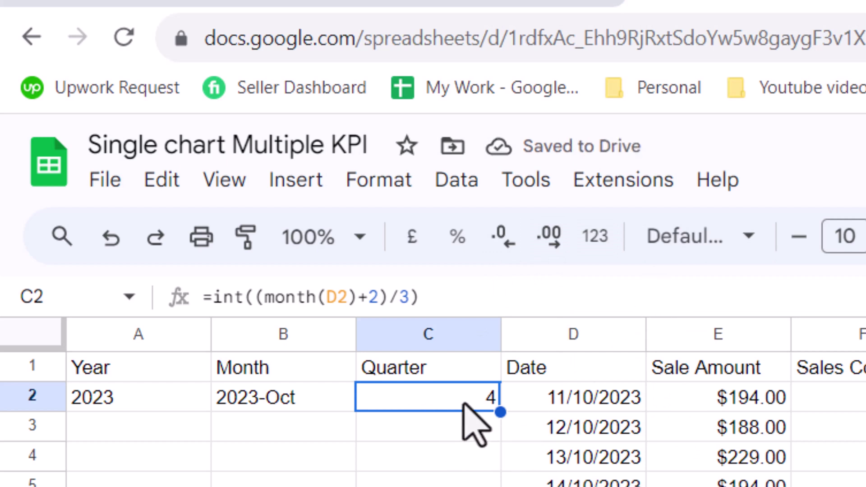
{"action": "left_click", "coordinate": [214, 298]}
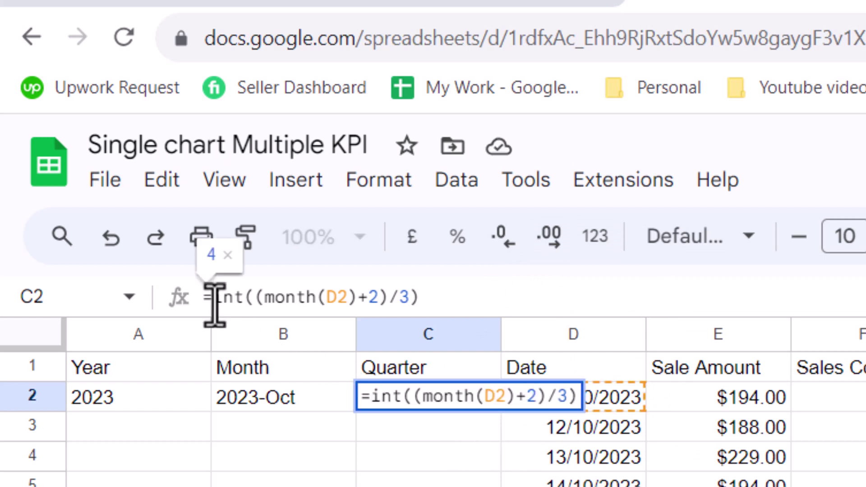
{"action": "type", "text": "\"Q\""}
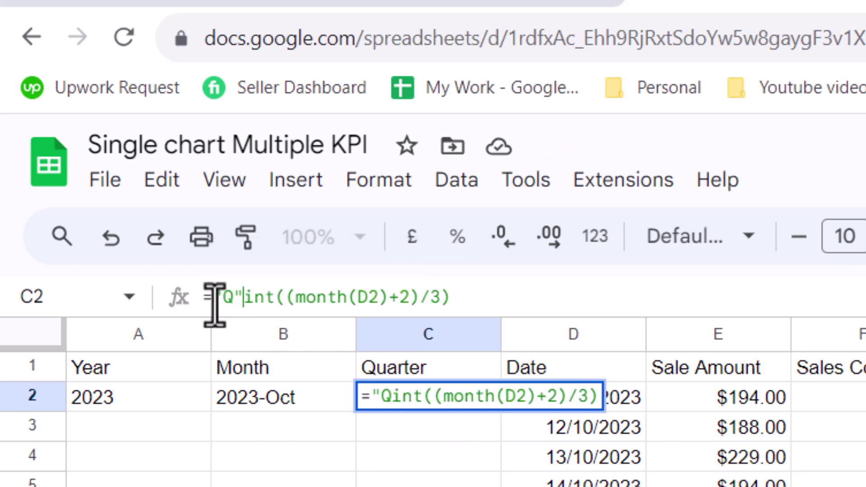
{"action": "type", "text": "&"}
{"action": "key", "text": "Return"}
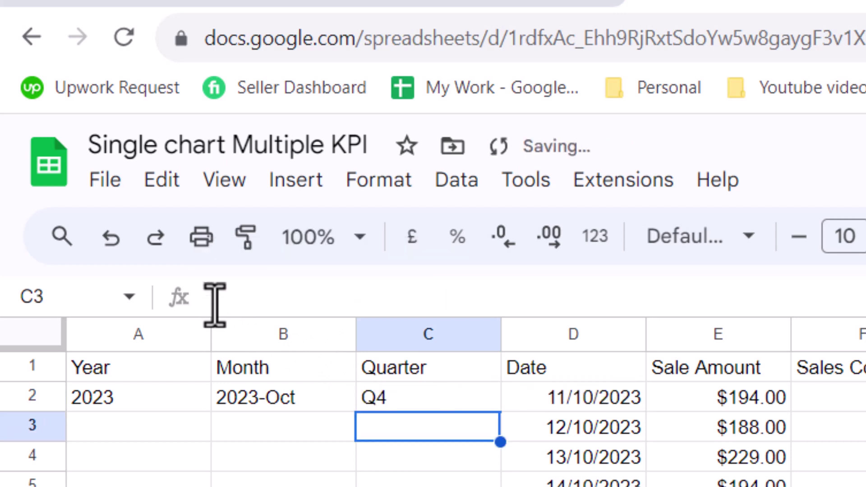
- Append a space and the year from A2 so C2 shows Q4 2023
{"action": "left_click", "coordinate": [427, 397]}
{"action": "left_click", "coordinate": [209, 297]}
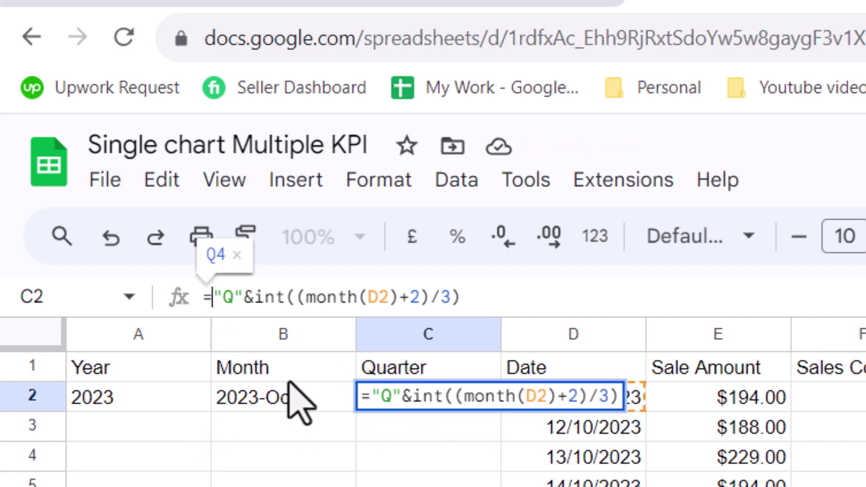
{"action": "left_click", "coordinate": [534, 293]}
{"action": "type", "text": "&"}
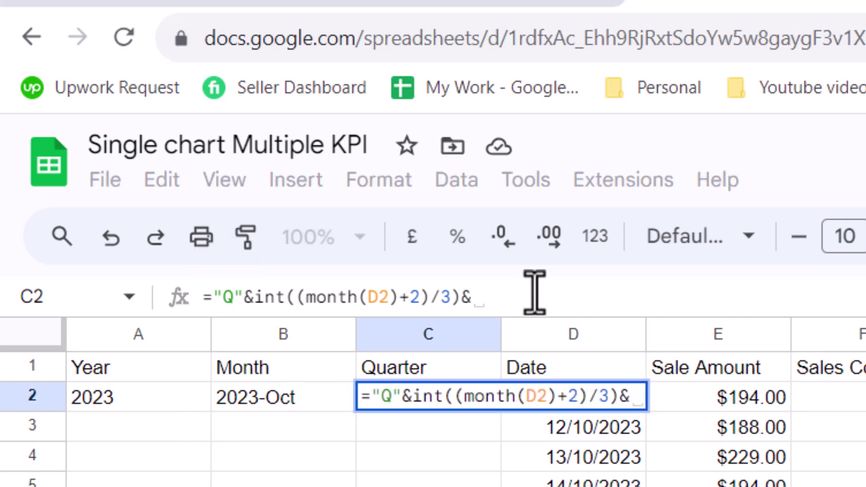
{"action": "type", "text": "\" \"&"}
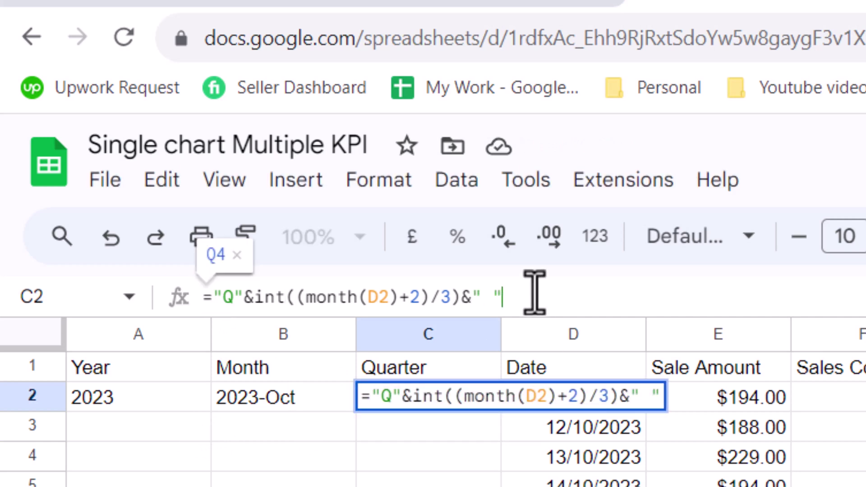
{"action": "left_click", "coordinate": [137, 403]}
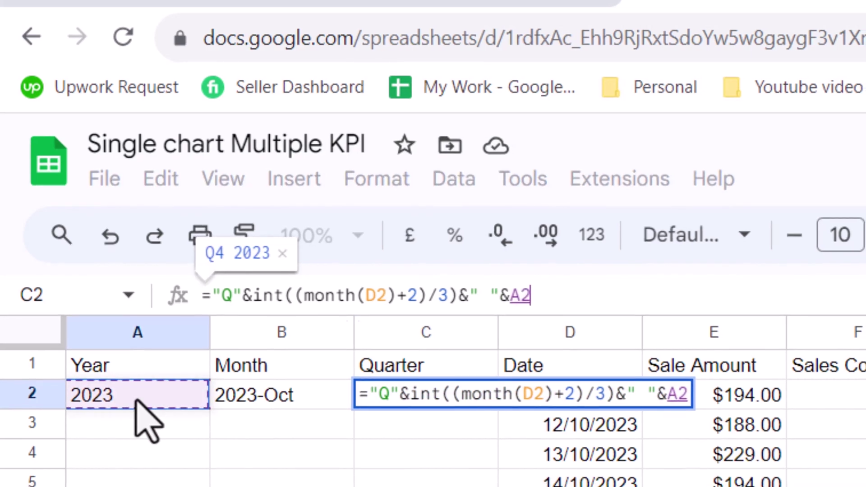
{"action": "key", "text": "Return"}
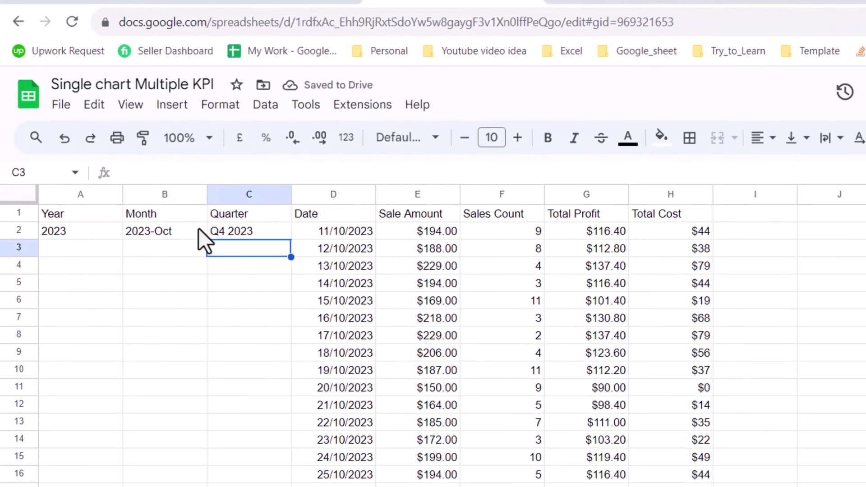
- Fill the Year, Month and Quarter formulas in A2:C2 down all data rows
{"action": "left_click_drag", "start_coordinate": [94, 284], "coordinate": [288, 284]}
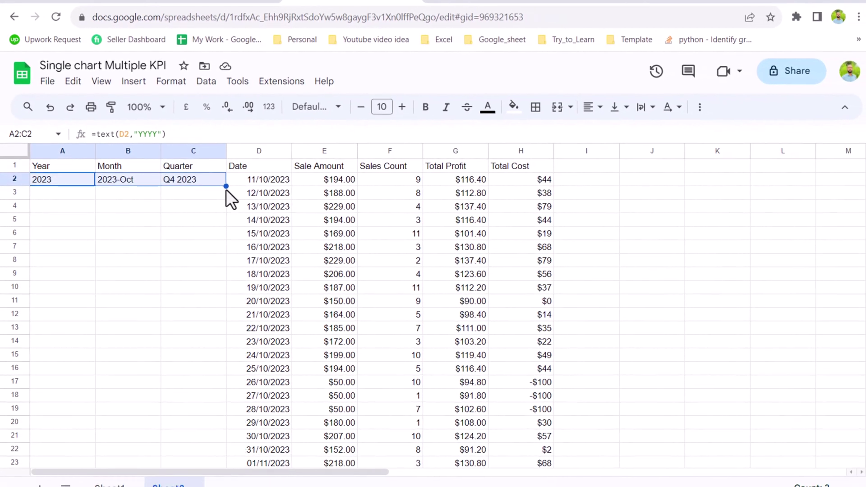
{"action": "double_click", "coordinate": [224, 185]}
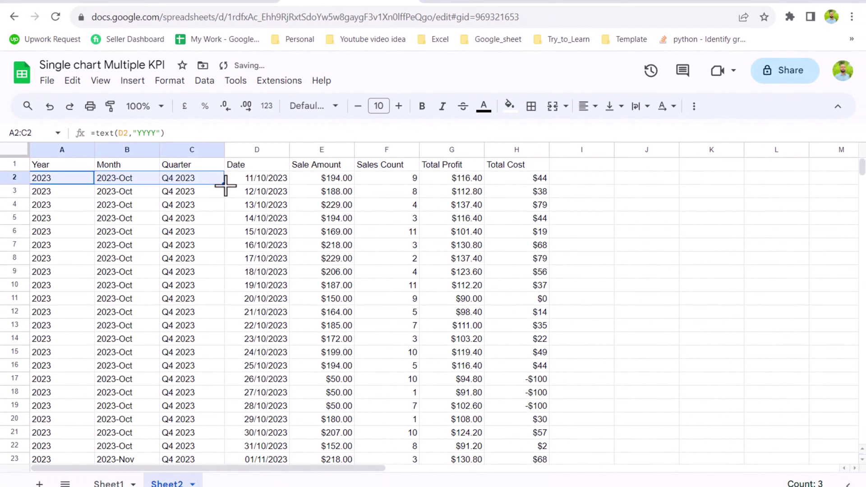
{"action": "left_click", "coordinate": [226, 191]}
- Type the labels TimeFrame in K5 and KPI Type in K6
{"action": "scroll", "coordinate": [216, 208], "scroll_direction": "right", "scroll_amount": 1}
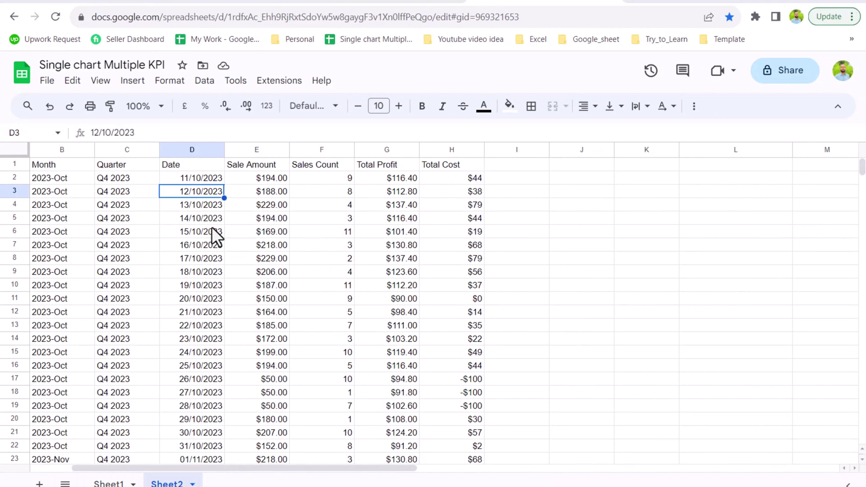
{"action": "left_click", "coordinate": [636, 228]}
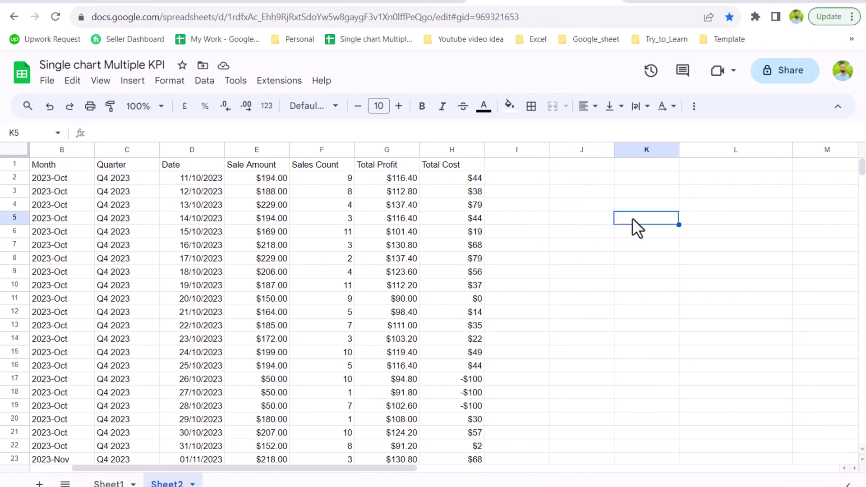
{"action": "type", "text": "T"}
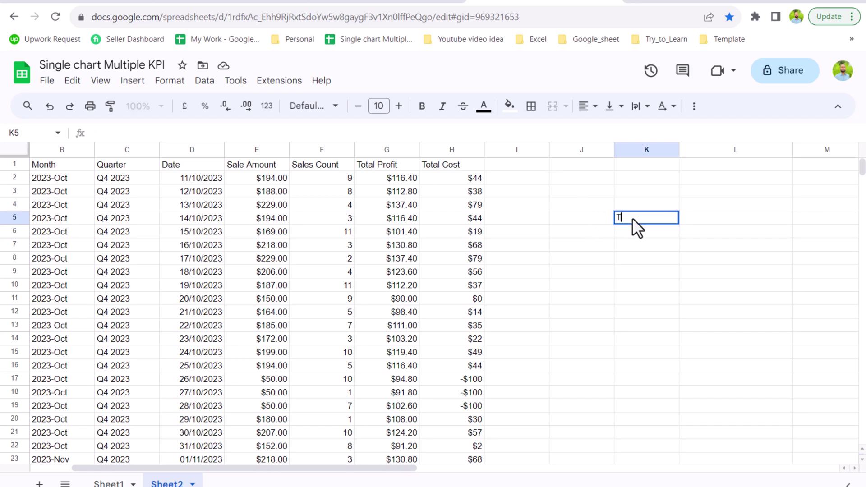
{"action": "type", "text": "imeFrame"}
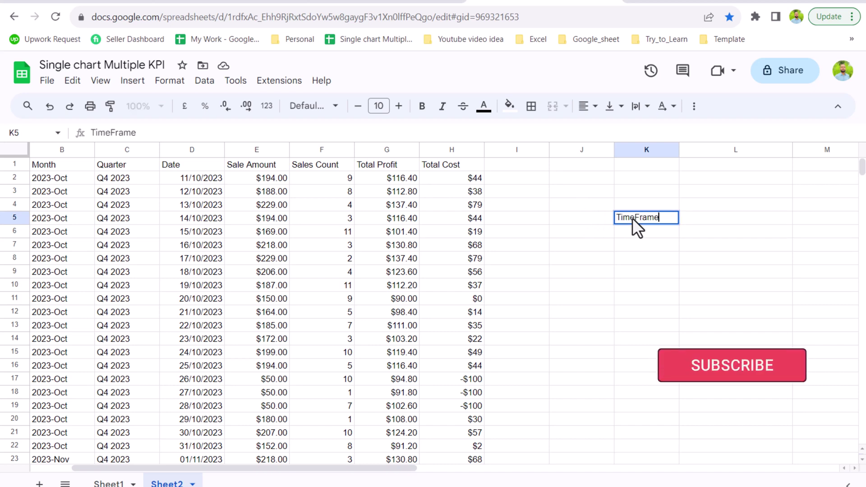
{"action": "key", "text": "Return"}
{"action": "type", "text": "KPIT"}
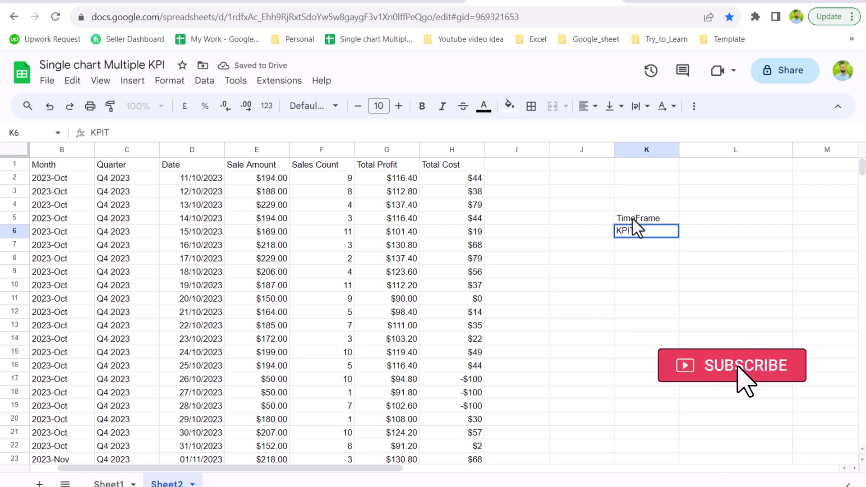
{"action": "key", "text": "BackSpace"}
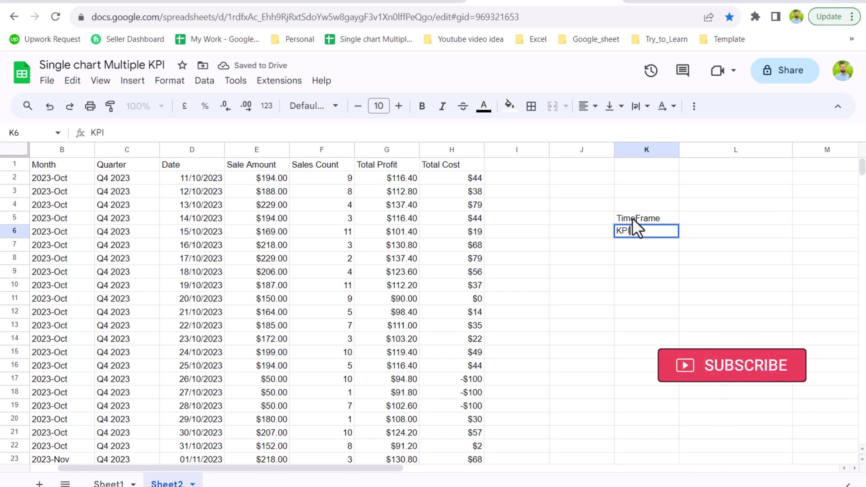
{"action": "type", "text": "Type"}
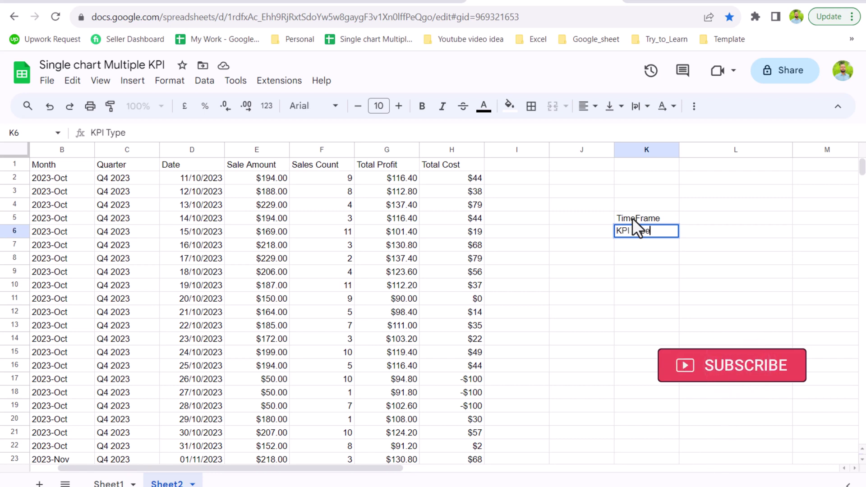
- Start a drop-down-from-a-range data validation rule for cell L5
{"action": "left_click", "coordinate": [696, 218]}
{"action": "left_click", "coordinate": [206, 82]}
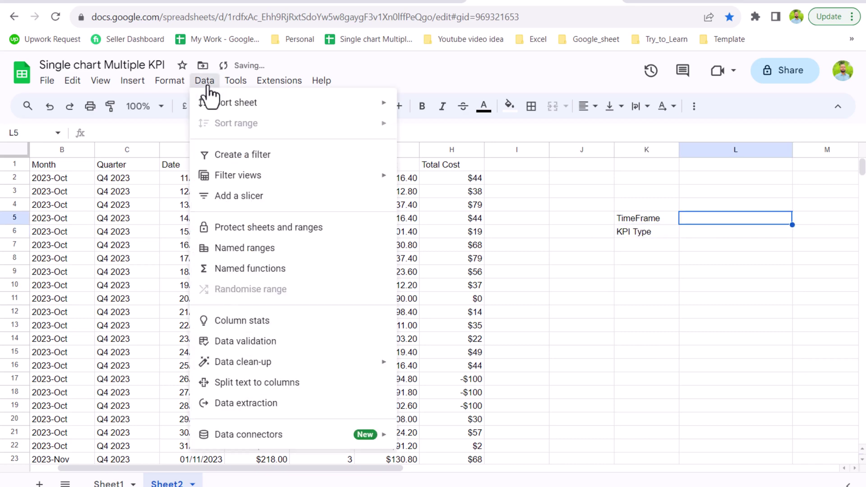
{"action": "left_click", "coordinate": [273, 344]}
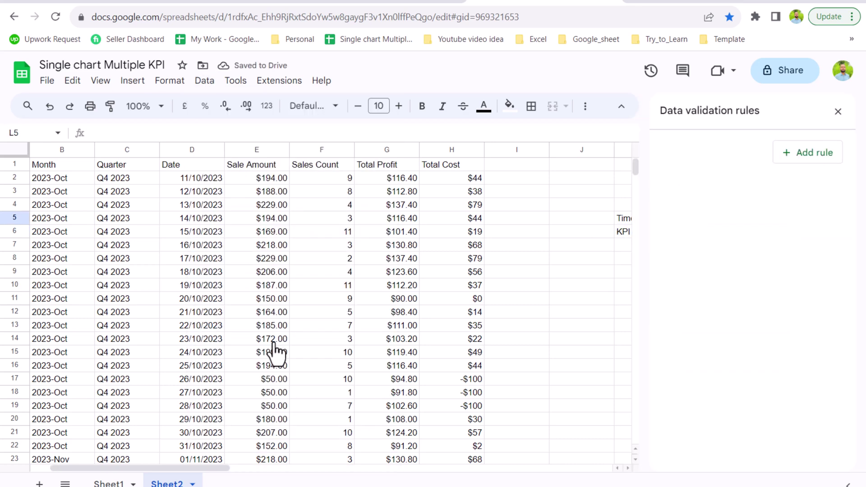
{"action": "left_click", "coordinate": [829, 169]}
{"action": "left_click", "coordinate": [788, 229]}
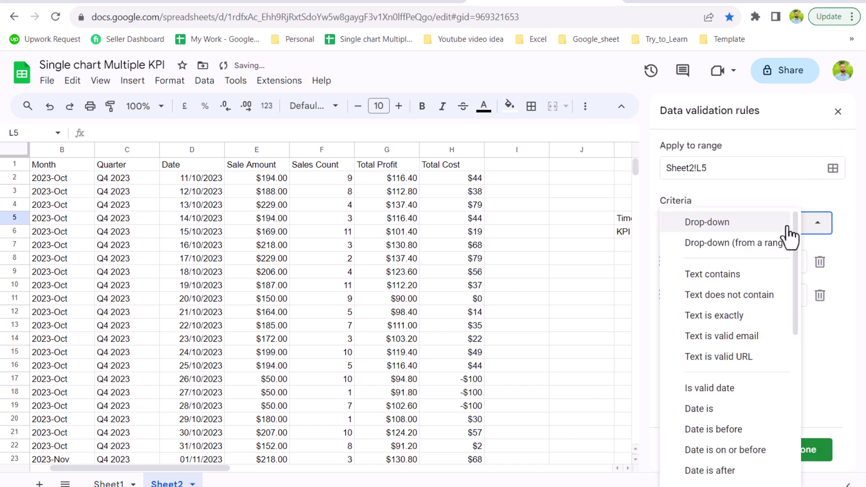
{"action": "left_click", "coordinate": [766, 246]}
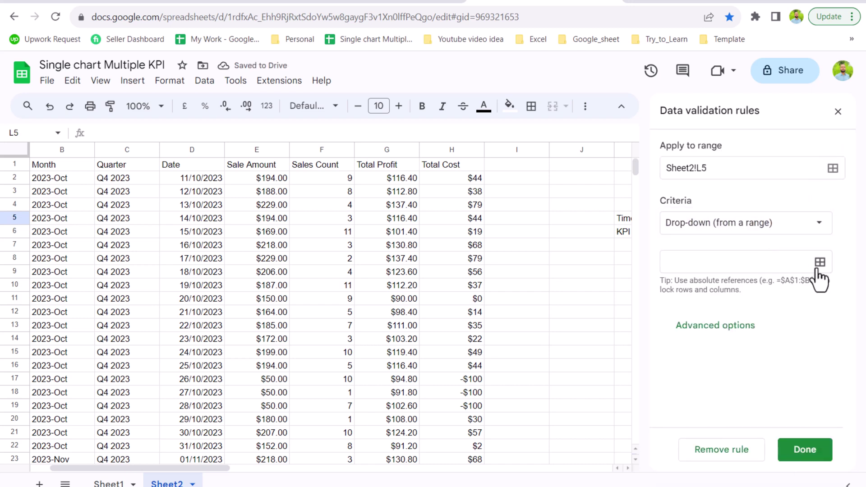
- Set the L5 drop-down range to Sheet2!A1:C1 and save the rule
{"action": "left_click", "coordinate": [818, 263]}
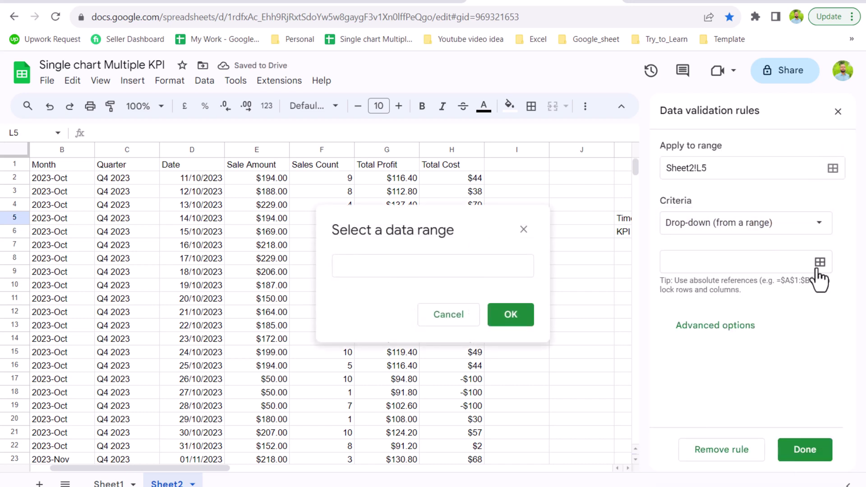
{"action": "left_click", "coordinate": [399, 270]}
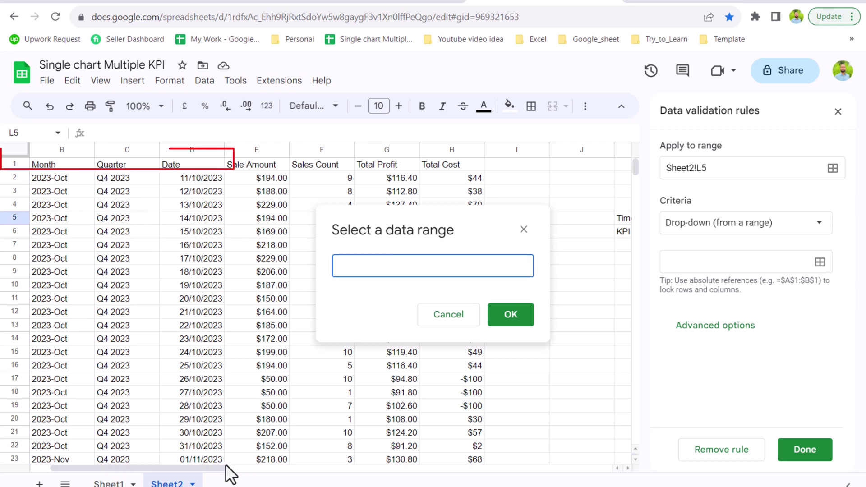
{"action": "left_click_drag", "start_coordinate": [228, 468], "coordinate": [209, 468]}
{"action": "left_click_drag", "start_coordinate": [71, 168], "coordinate": [177, 172]}
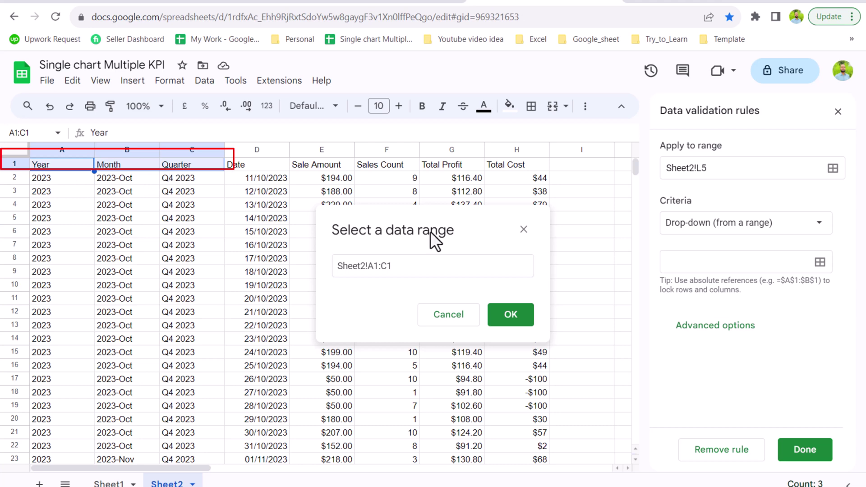
{"action": "left_click", "coordinate": [523, 320]}
{"action": "left_click", "coordinate": [807, 453]}
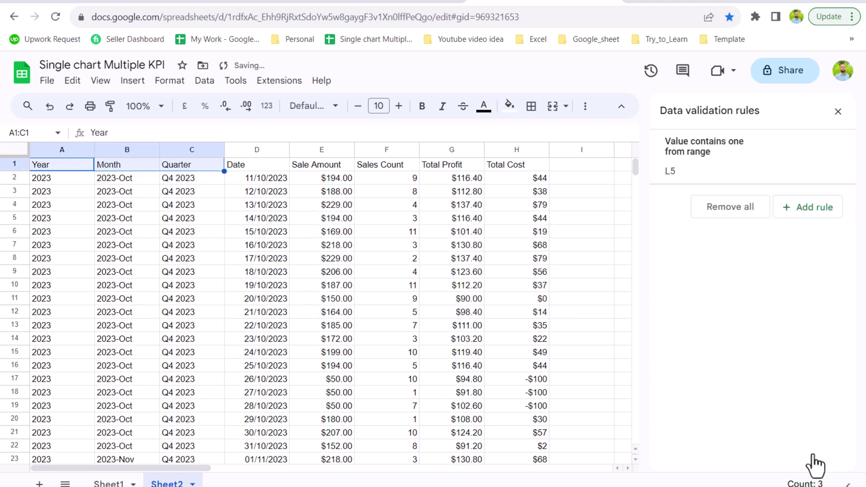
{"action": "left_click_drag", "start_coordinate": [190, 473], "coordinate": [303, 472]}
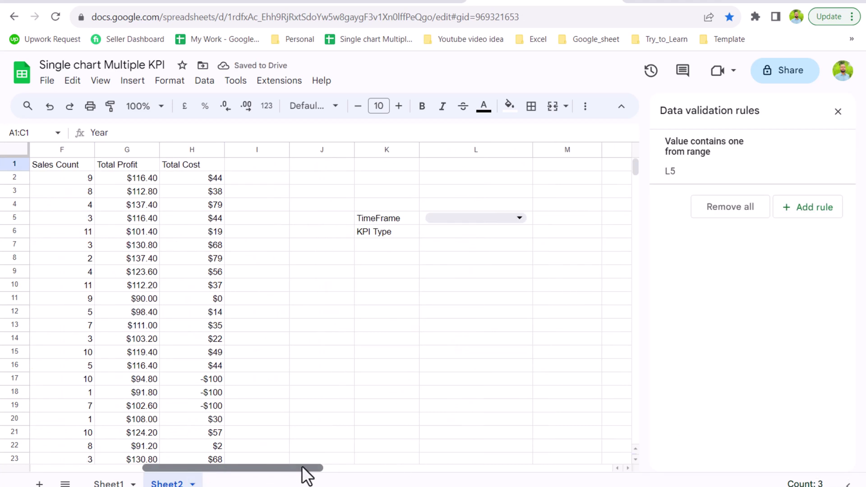
{"action": "left_click", "coordinate": [440, 232]}
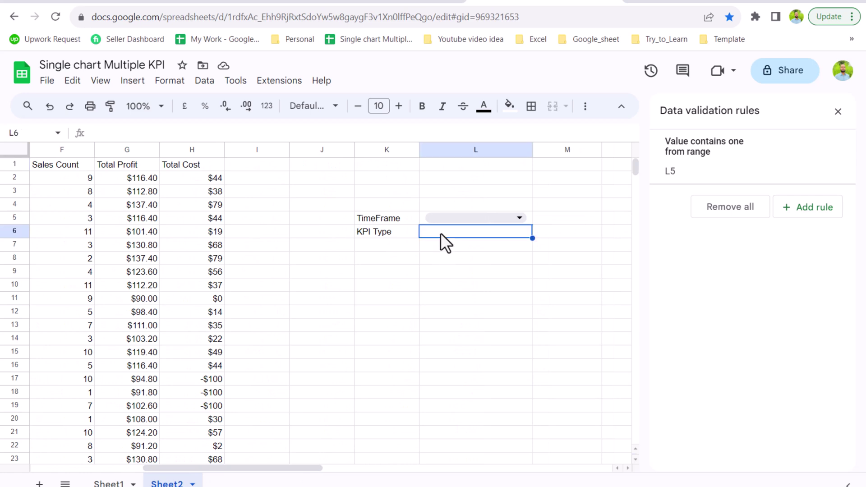
- Add a drop-down rule on L6 listing the metric headers in Sheet2!E1:J1
{"action": "left_click", "coordinate": [816, 217]}
{"action": "left_click", "coordinate": [769, 230]}
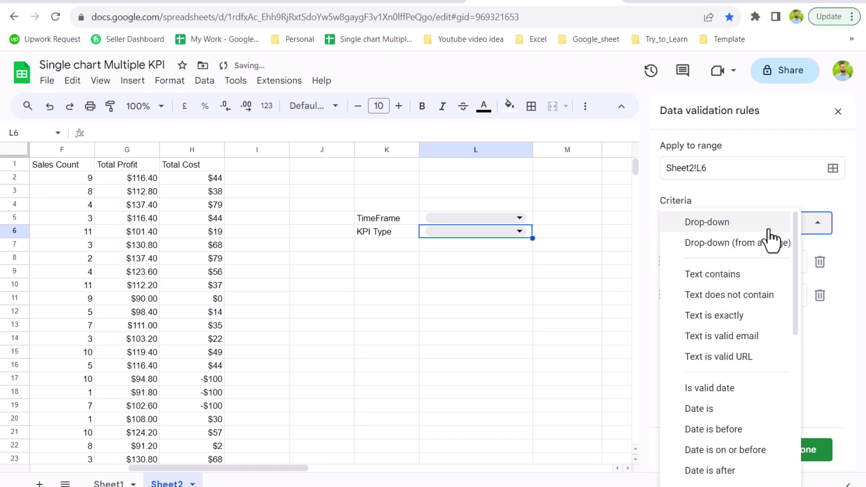
{"action": "left_click", "coordinate": [765, 245]}
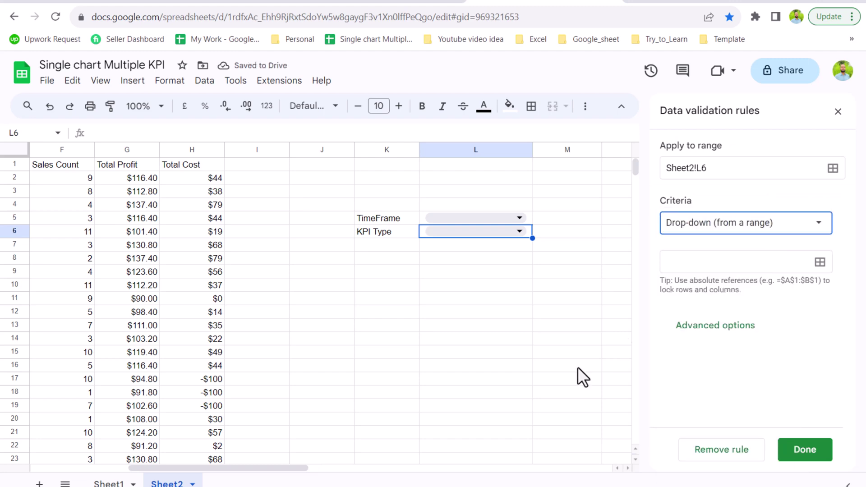
{"action": "left_click", "coordinate": [827, 268]}
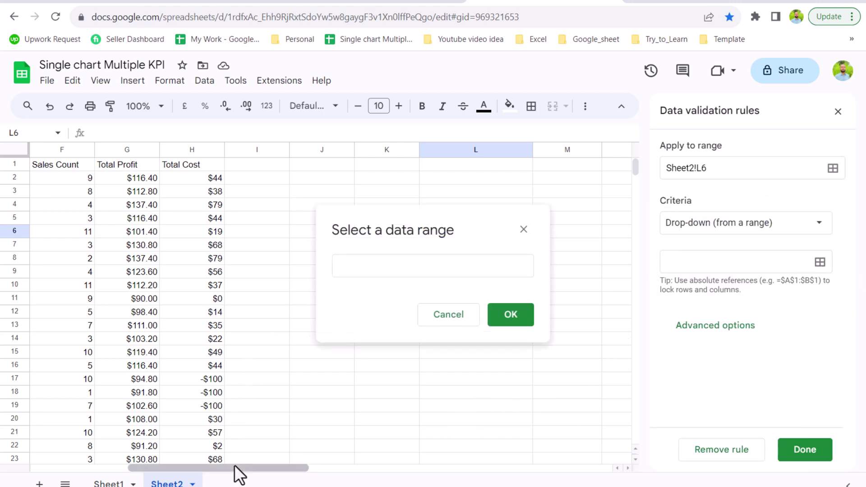
{"action": "left_click_drag", "start_coordinate": [234, 465], "coordinate": [201, 468]}
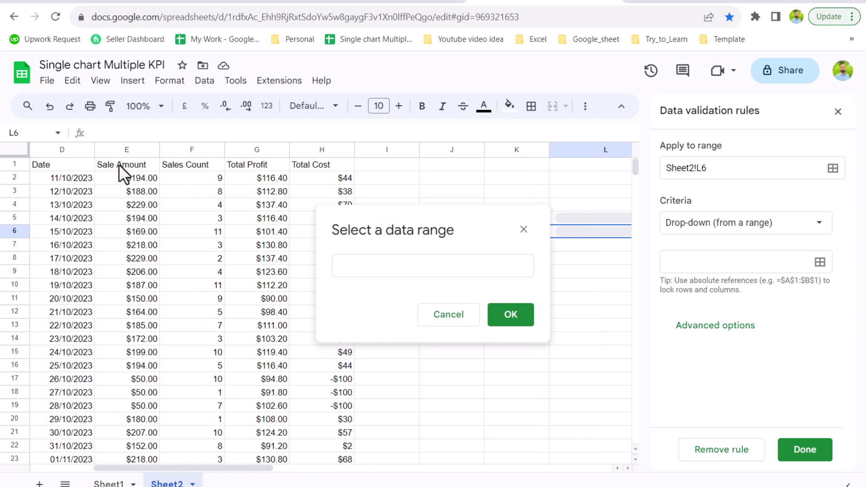
{"action": "left_click_drag", "start_coordinate": [118, 164], "coordinate": [210, 166]}
{"action": "left_click_drag", "start_coordinate": [379, 169], "coordinate": [440, 167]}
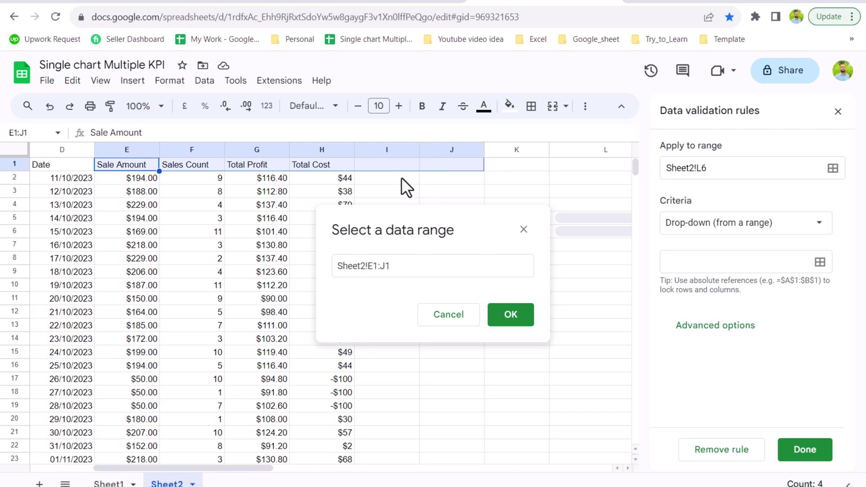
{"action": "left_click", "coordinate": [509, 318]}
{"action": "left_click", "coordinate": [800, 450]}
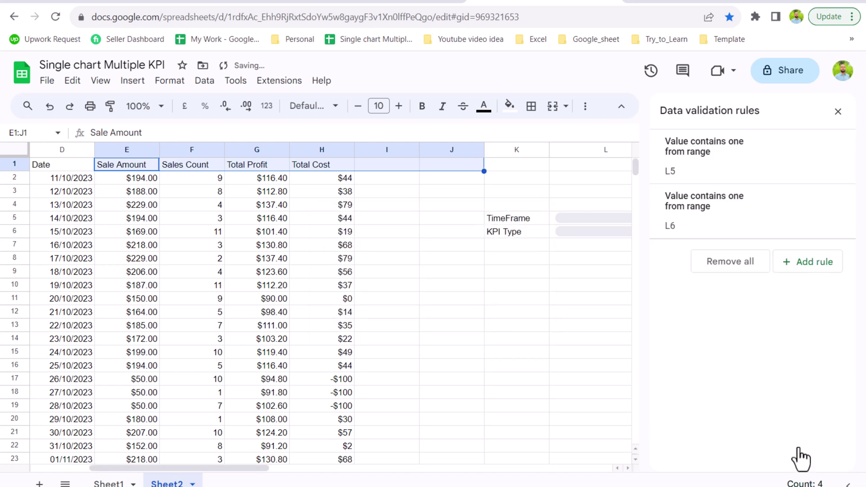
- Set TimeFrame in L5 to Month and KPI Type in L6 to Sale Amount
{"action": "left_click", "coordinate": [838, 111]}
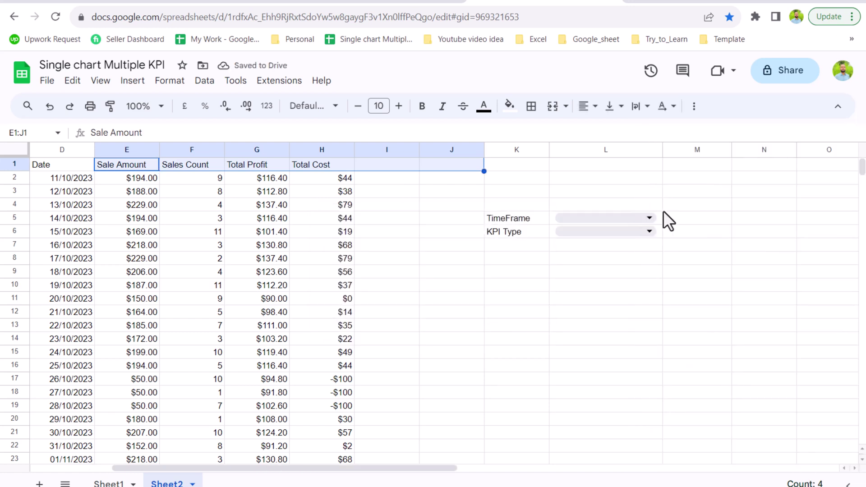
{"action": "left_click", "coordinate": [648, 218]}
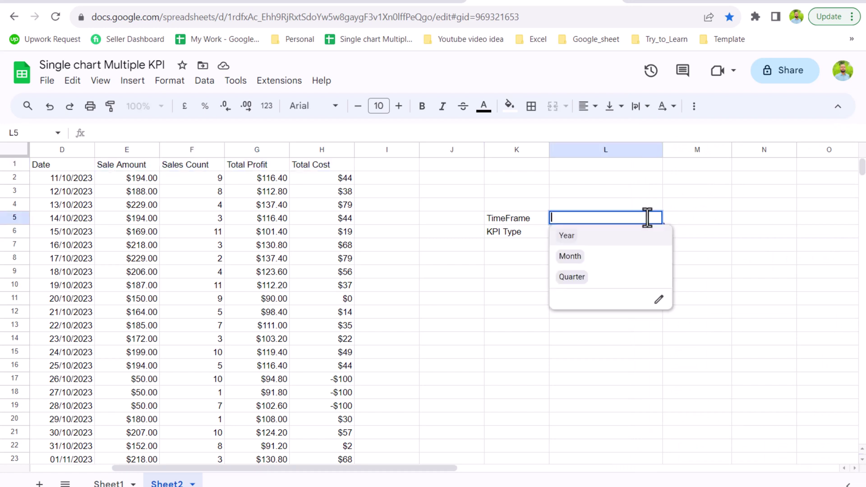
{"action": "left_click", "coordinate": [616, 257]}
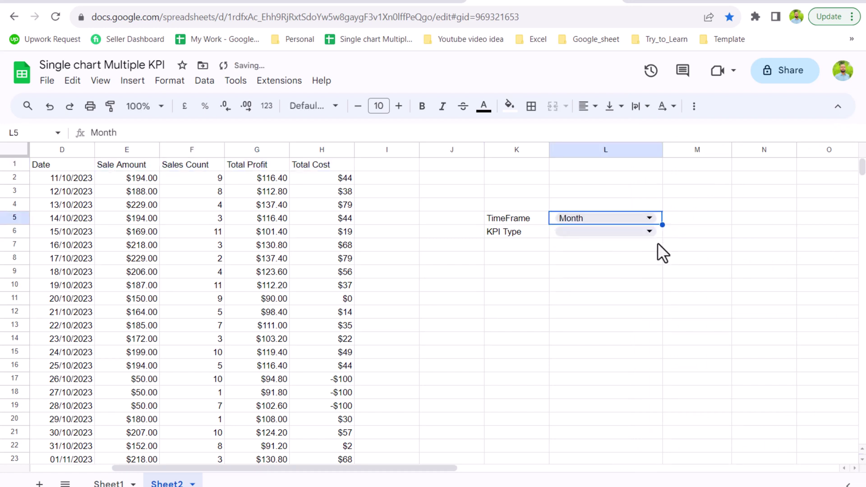
{"action": "left_click", "coordinate": [650, 232]}
{"action": "left_click", "coordinate": [606, 252]}
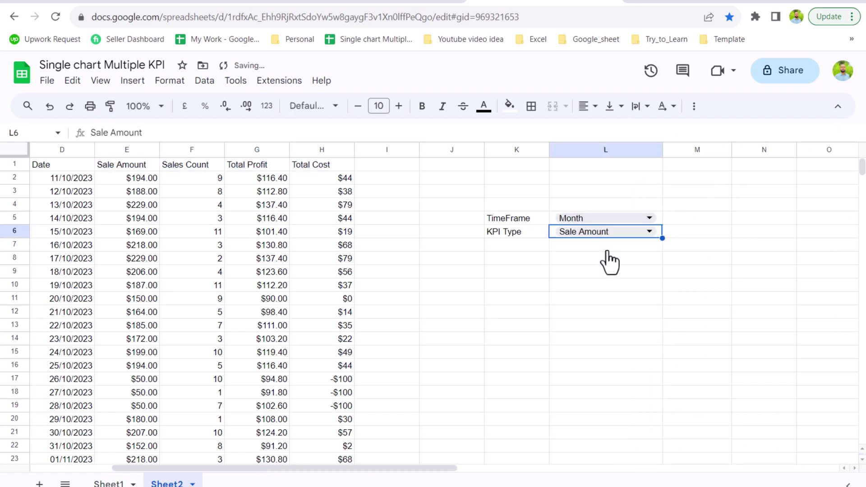
- Enter =L5 in K9 and =L6 in L9 as table headers
{"action": "left_click", "coordinate": [523, 270]}
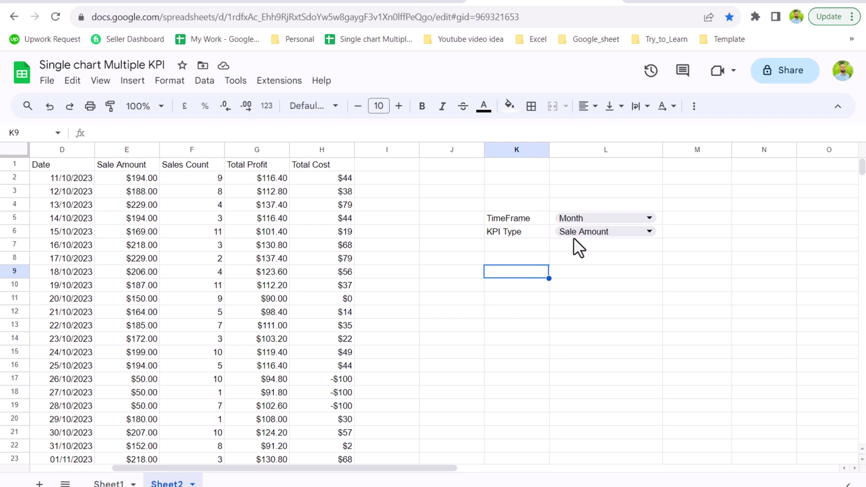
{"action": "type", "text": "="}
{"action": "left_click", "coordinate": [552, 218]}
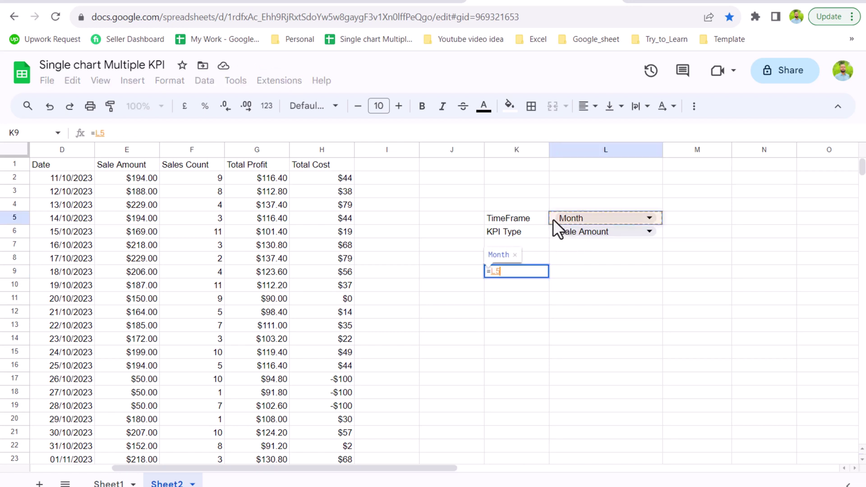
{"action": "key", "text": "Return"}
{"action": "left_click", "coordinate": [559, 274]}
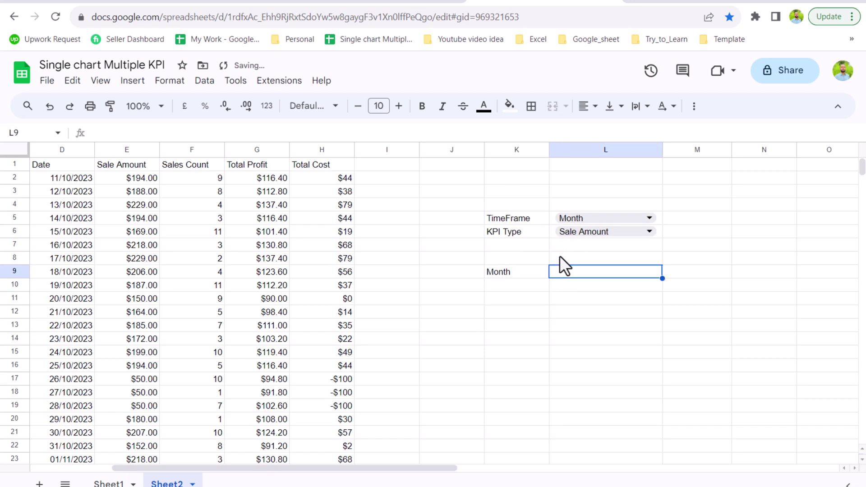
{"action": "type", "text": "="}
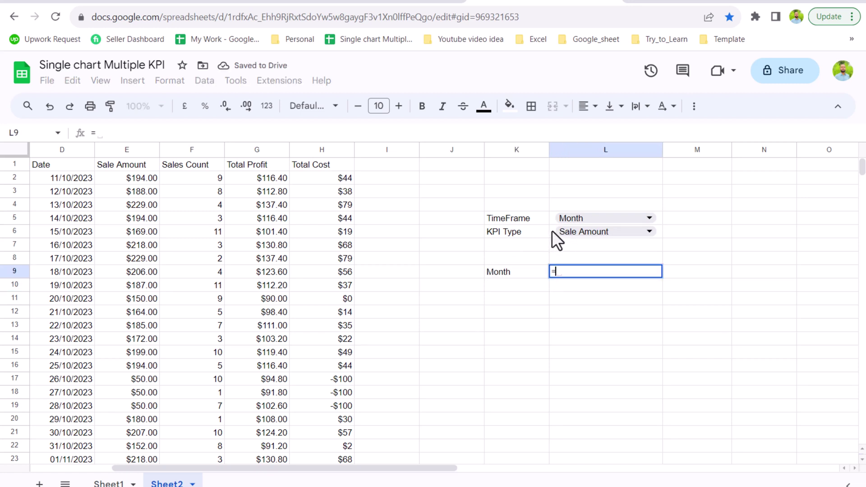
{"action": "left_click", "coordinate": [551, 230]}
{"action": "key", "text": "Return"}
- Begin an =XLOOKUP( formula in cell K10
{"action": "left_click", "coordinate": [512, 290]}
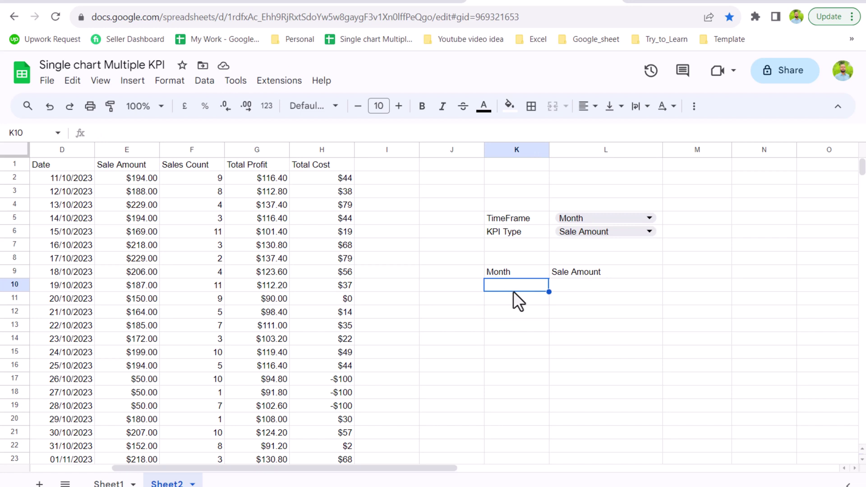
{"action": "double_click", "coordinate": [513, 288]}
{"action": "type", "text": "=xl"}
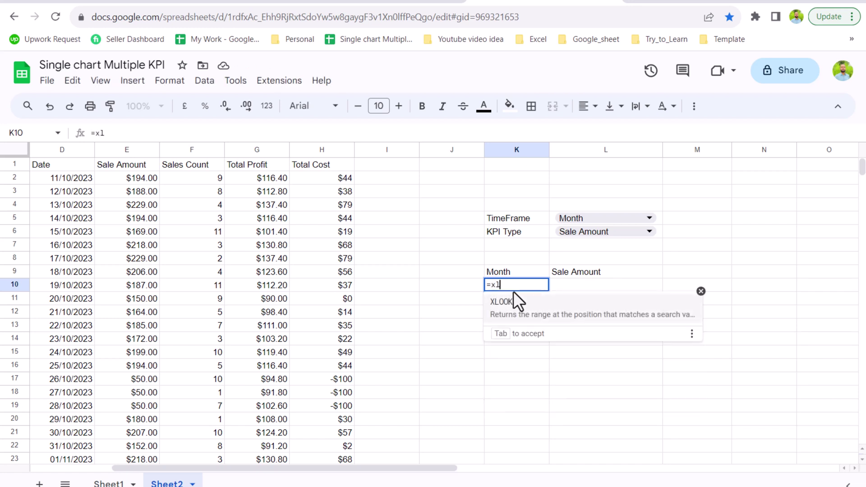
{"action": "type", "text": "ookup("}
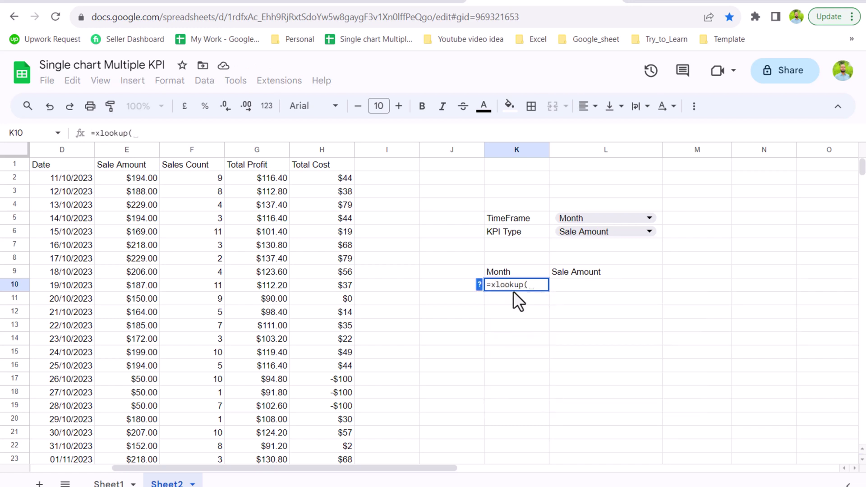
- Complete =XLOOKUP(K9,A1:C1,A2:C770) in K10 so column K spills periods starting 2023-Oct
{"action": "left_click", "coordinate": [480, 288]}
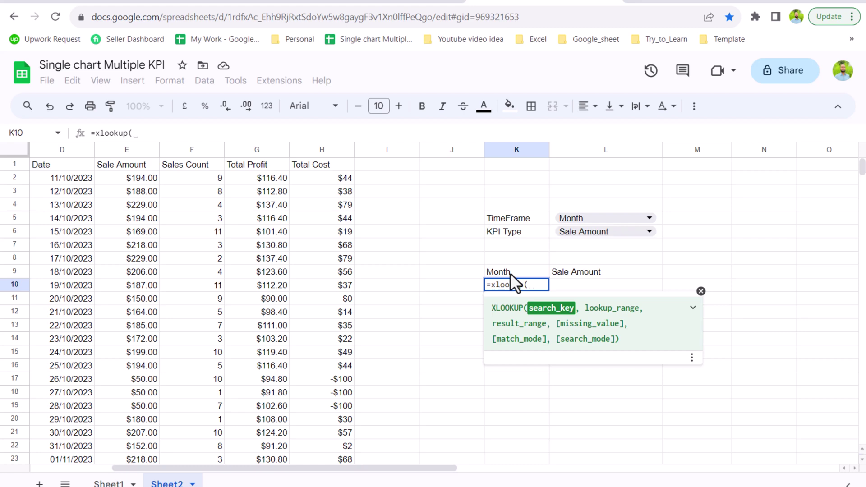
{"action": "left_click", "coordinate": [527, 274]}
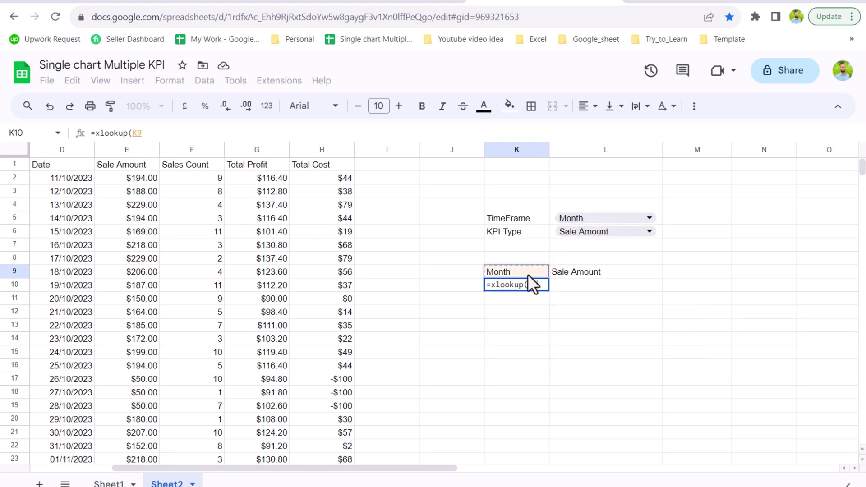
{"action": "type", "text": ","}
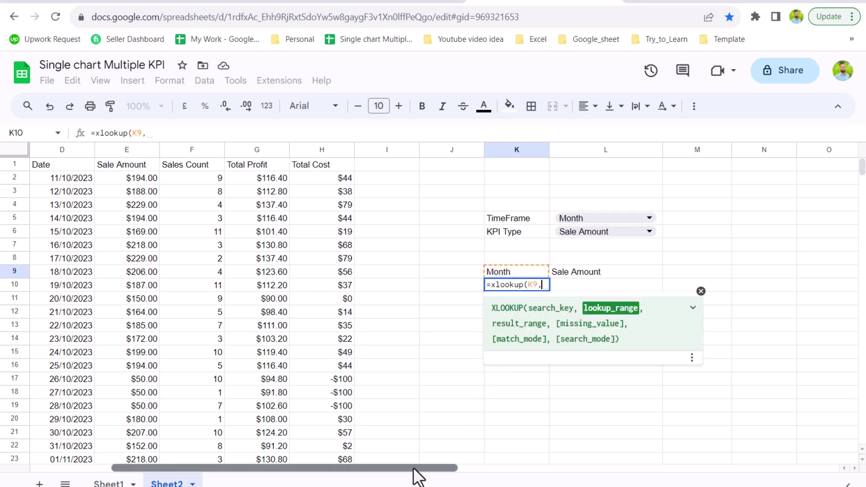
{"action": "left_click_drag", "start_coordinate": [412, 469], "coordinate": [351, 455]}
{"action": "left_click_drag", "start_coordinate": [63, 165], "coordinate": [172, 165]}
{"action": "type", "text": ","}
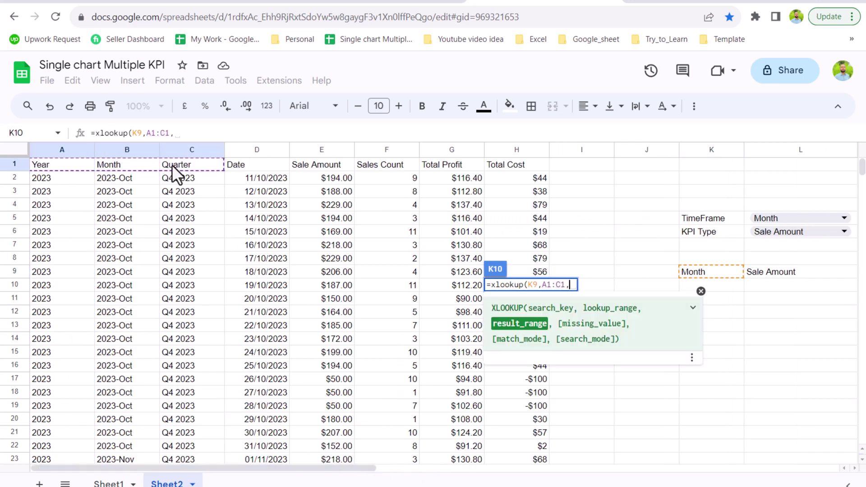
{"action": "left_click_drag", "start_coordinate": [66, 181], "coordinate": [189, 201]}
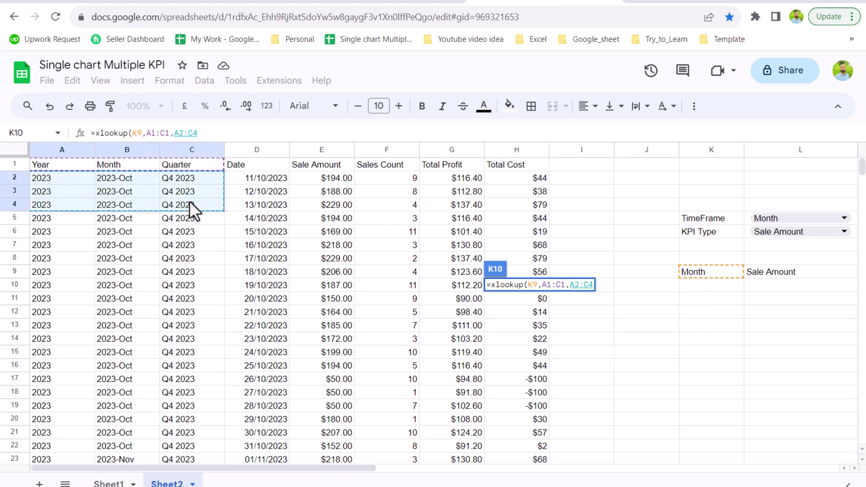
{"action": "key", "text": "ctrl+shift+Down"}
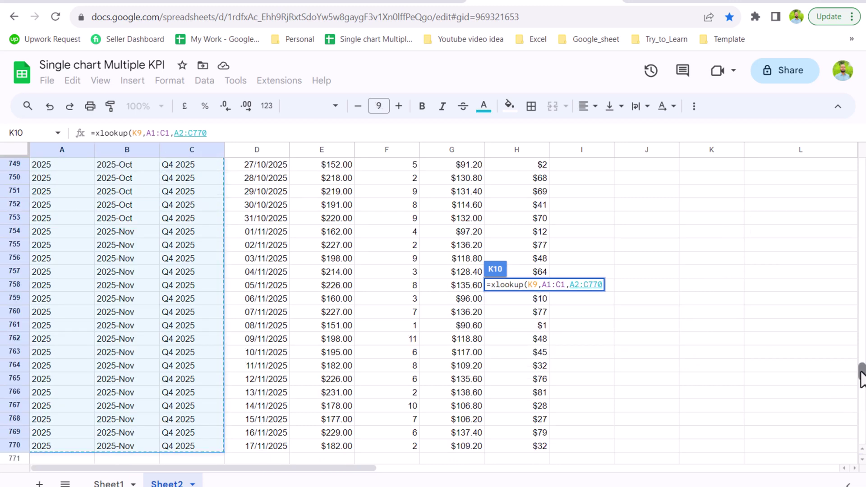
{"action": "left_click_drag", "start_coordinate": [862, 373], "coordinate": [864, 144]}
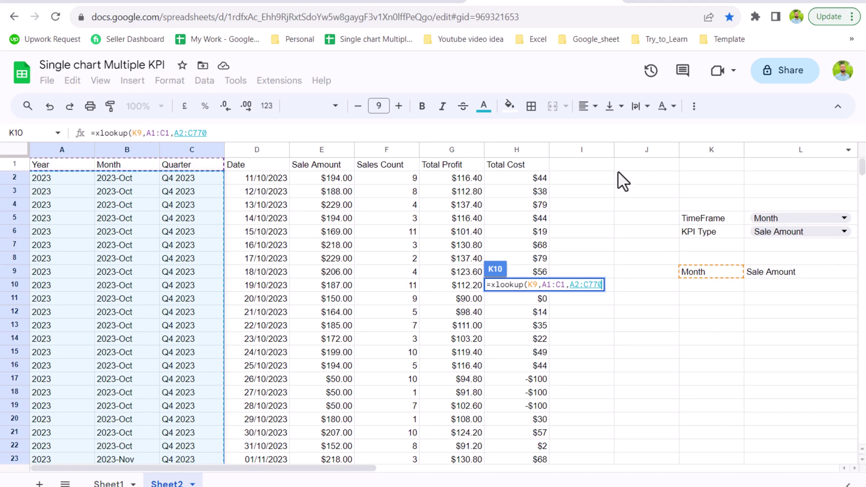
{"action": "left_click", "coordinate": [229, 132]}
{"action": "type", "text": ")"}
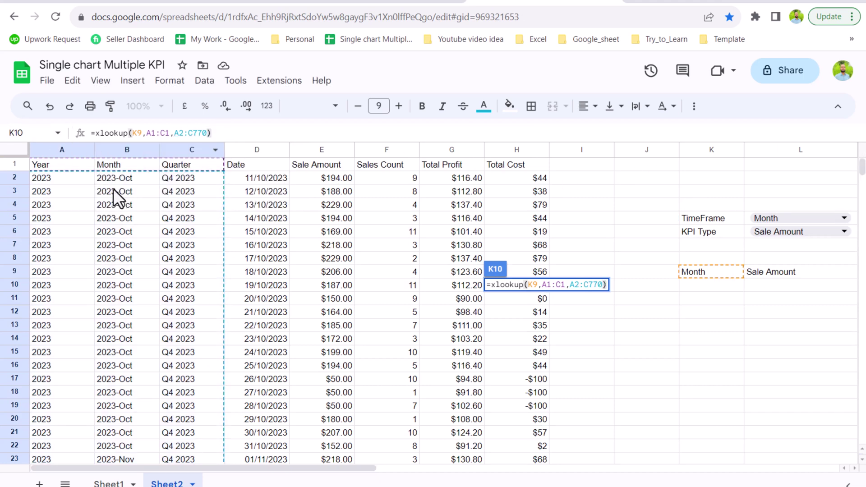
{"action": "key", "text": "Return"}
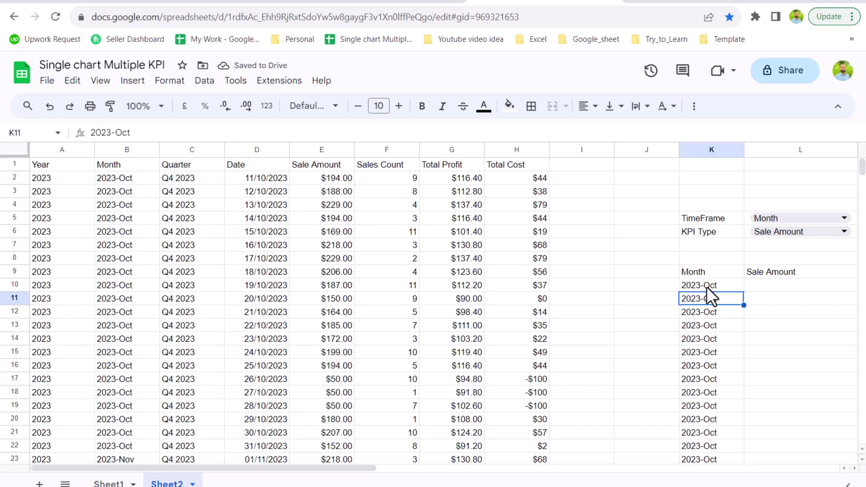
- Wrap the K10 lookup in UNIQUE so each period appears once
{"action": "left_click", "coordinate": [706, 285]}
{"action": "left_click", "coordinate": [98, 134]}
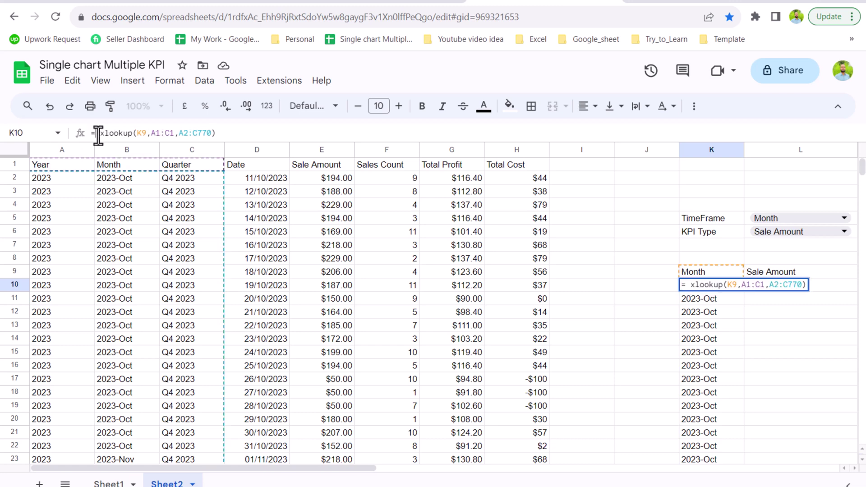
{"action": "type", "text": "uni"}
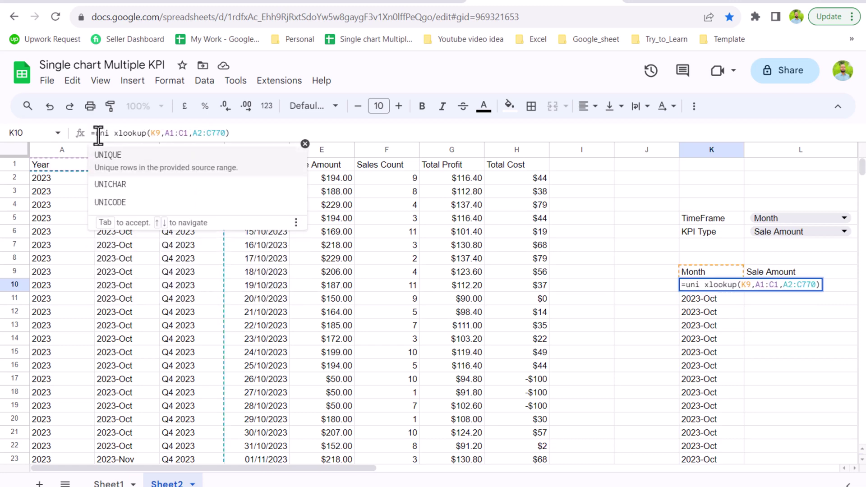
{"action": "left_click", "coordinate": [110, 160]}
{"action": "left_click", "coordinate": [255, 132]}
{"action": "type", "text": ")"}
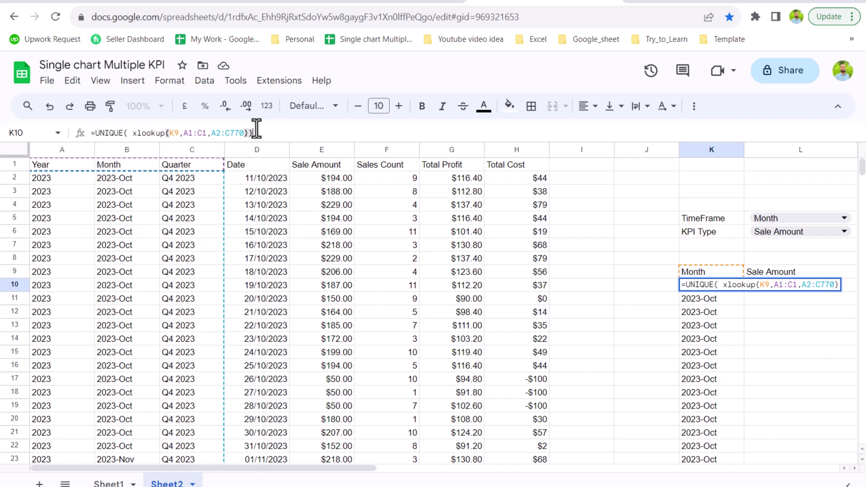
{"action": "key", "text": "Return"}
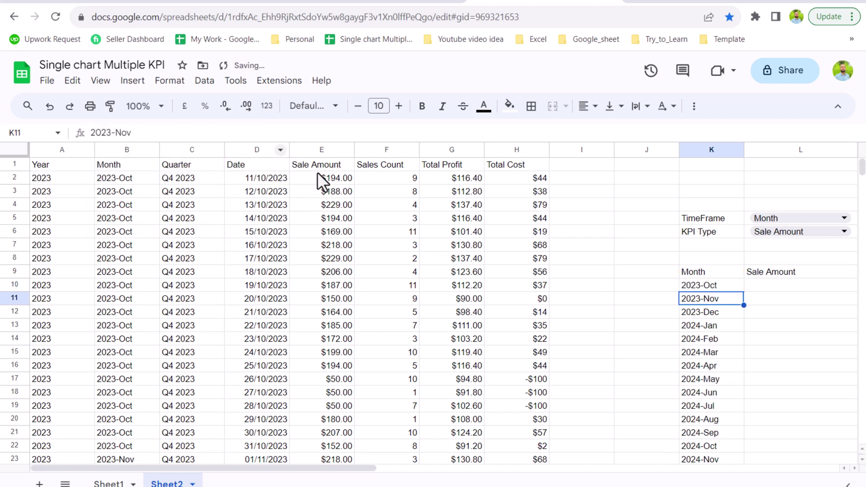
- Test TimeFrame with Year and Quarter, then set it back to Month
{"action": "left_click", "coordinate": [844, 219]}
{"action": "left_click", "coordinate": [798, 237]}
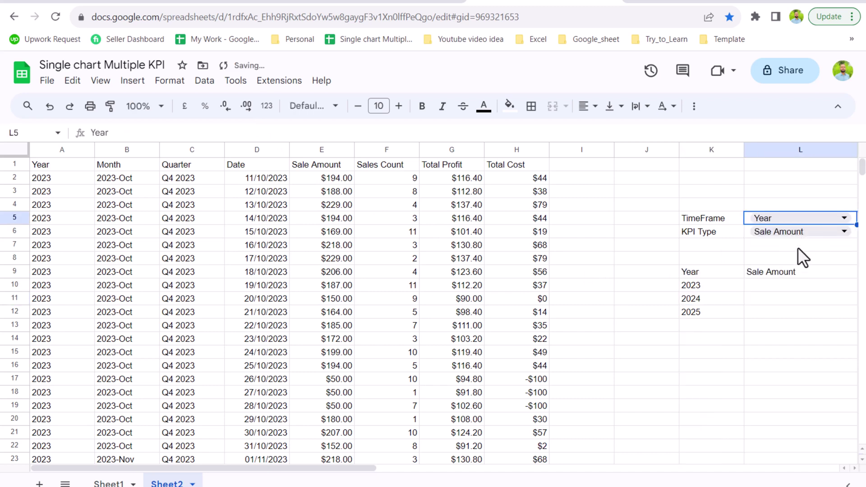
{"action": "left_click", "coordinate": [844, 219]}
{"action": "left_click", "coordinate": [786, 277]}
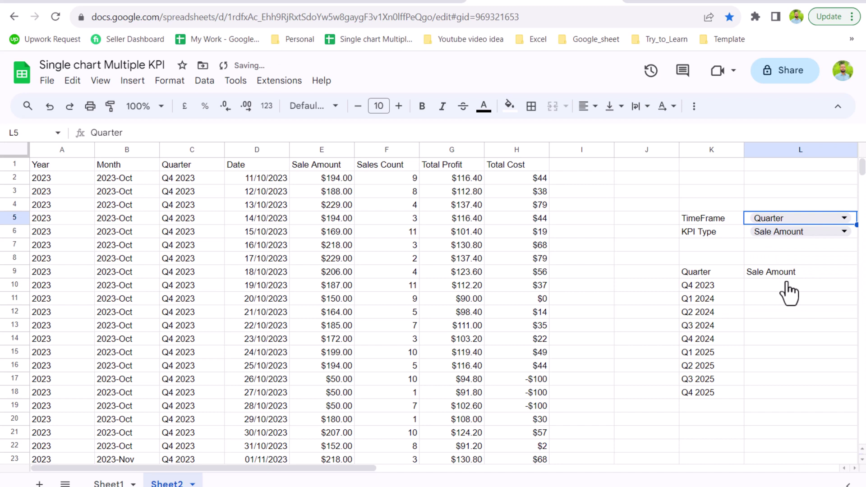
{"action": "left_click", "coordinate": [844, 218]}
{"action": "left_click", "coordinate": [766, 256]}
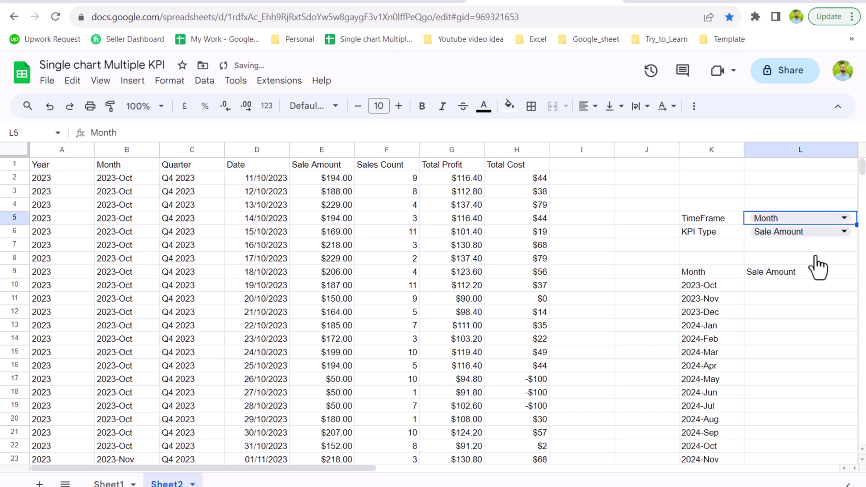
{"action": "left_click", "coordinate": [785, 286]}
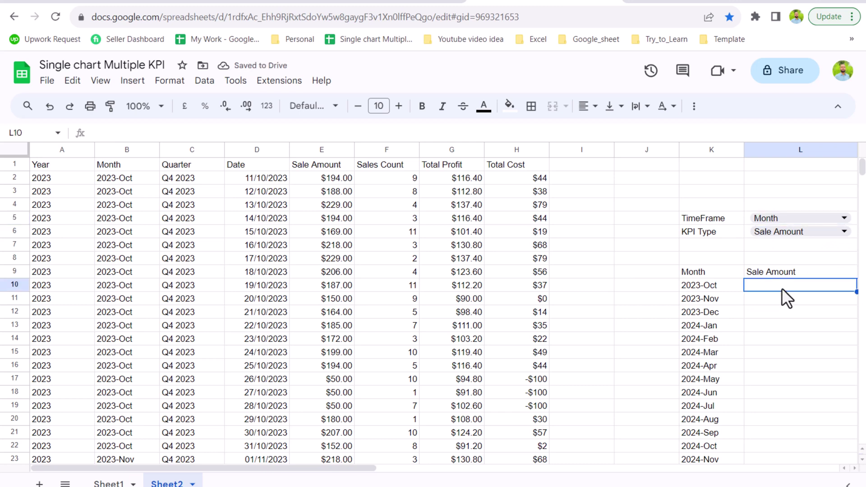
- Start a SUMIF in L10 with criteria range B2:B770 and criteria from the month list K10:K48
{"action": "type", "text": "=sumi"}
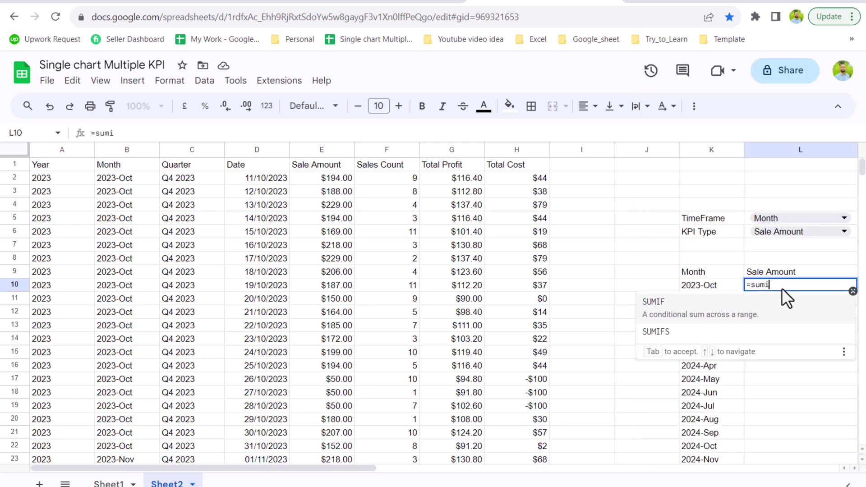
{"action": "type", "text": "f("}
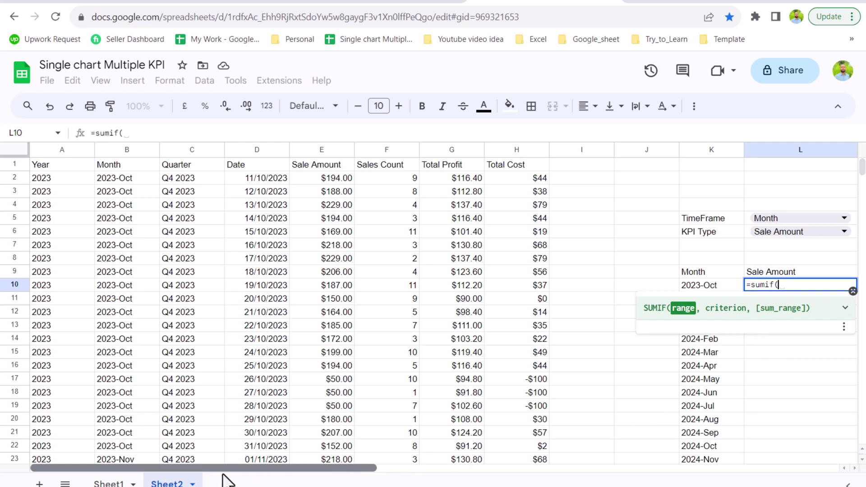
{"action": "left_click", "coordinate": [140, 181]}
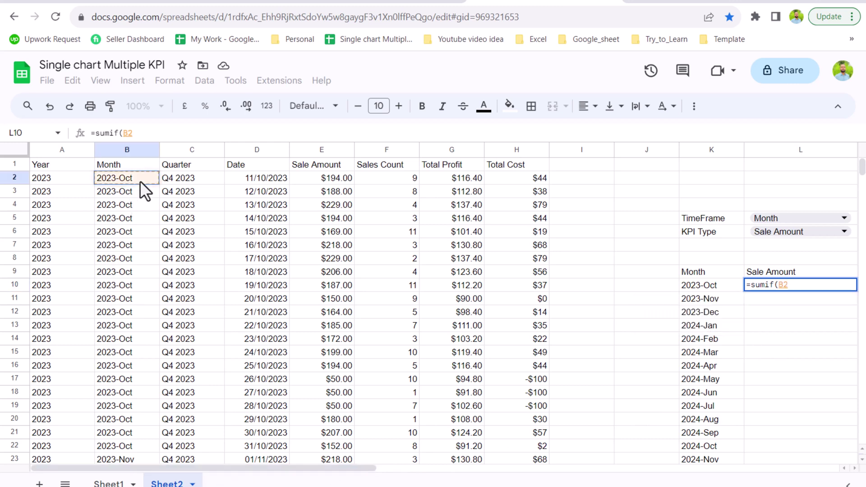
{"action": "key", "text": "ctrl+shift+Down"}
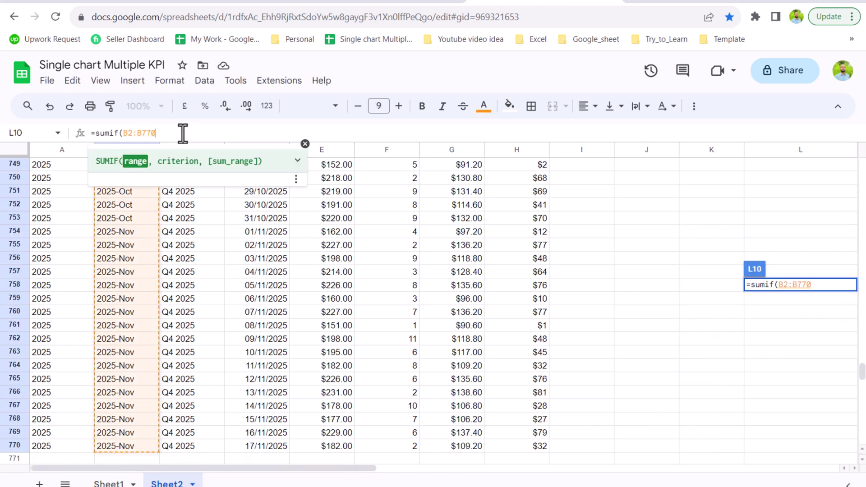
{"action": "type", "text": ","}
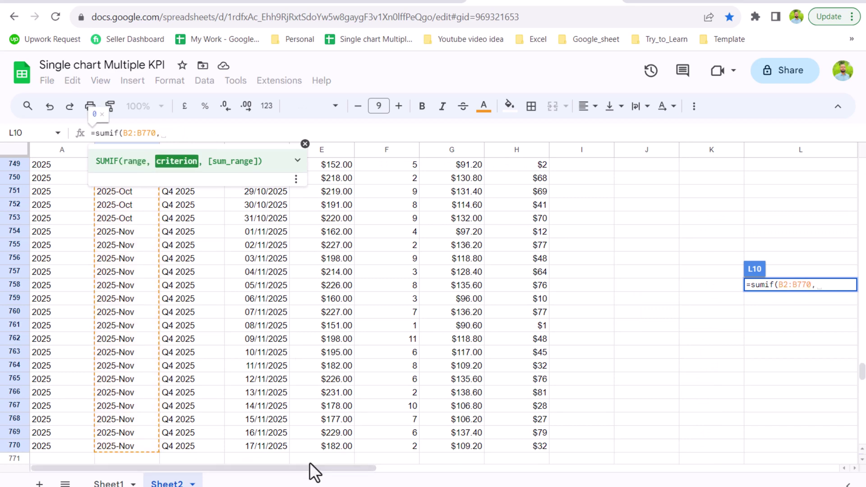
{"action": "left_click_drag", "start_coordinate": [303, 470], "coordinate": [480, 468]}
{"action": "scroll", "coordinate": [437, 321], "scroll_direction": "up", "scroll_amount": 15}
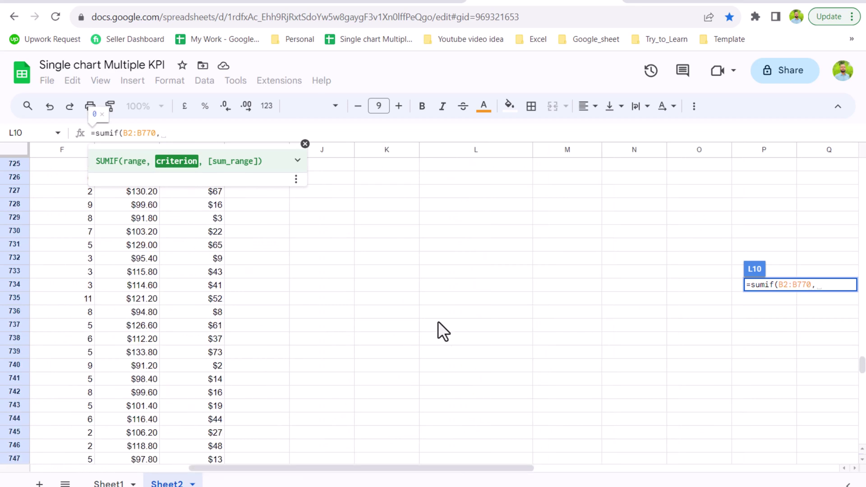
{"action": "left_click_drag", "start_coordinate": [860, 353], "coordinate": [863, 144]}
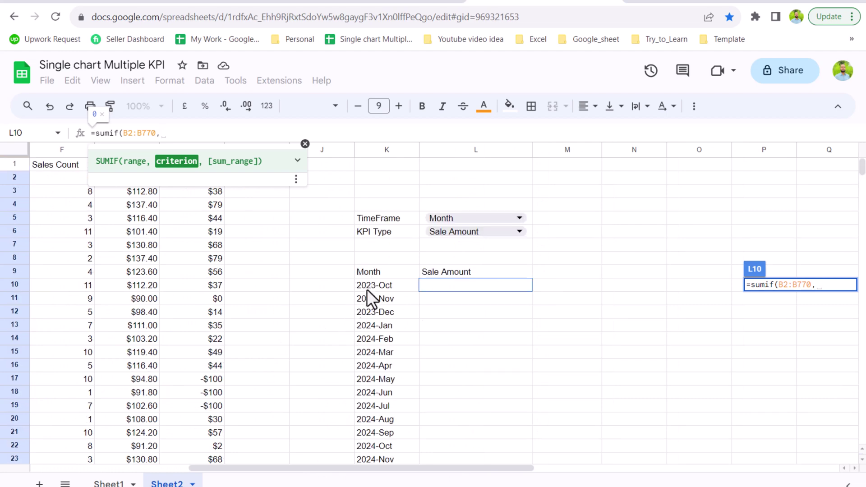
{"action": "left_click_drag", "start_coordinate": [381, 285], "coordinate": [378, 409]}
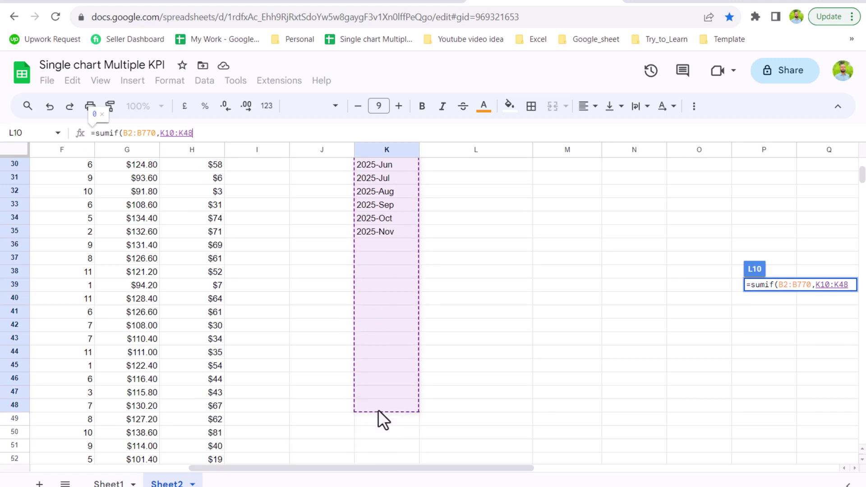
{"action": "left_click_drag", "start_coordinate": [378, 410], "coordinate": [378, 409]}
{"action": "scroll", "coordinate": [300, 276], "scroll_direction": "up", "scroll_amount": 10}
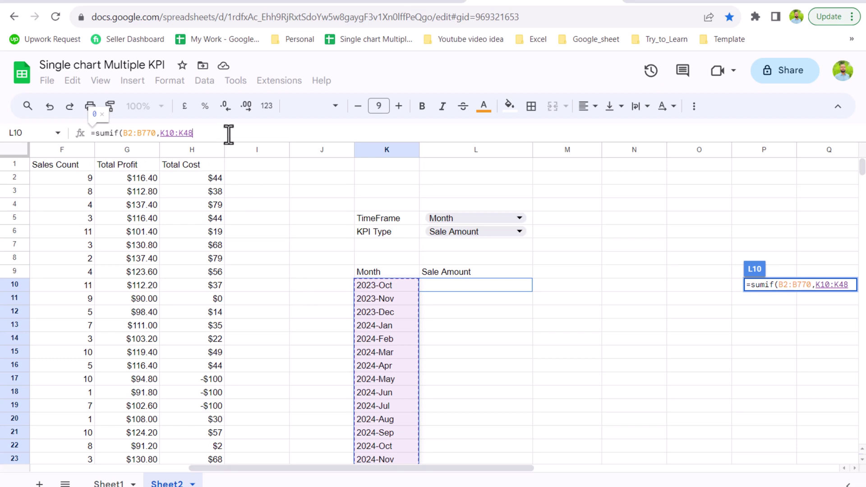
- Add the Sale Amount sum range E2:E770 and commit, giving 3567 for 2023-Oct
{"action": "type", "text": ","}
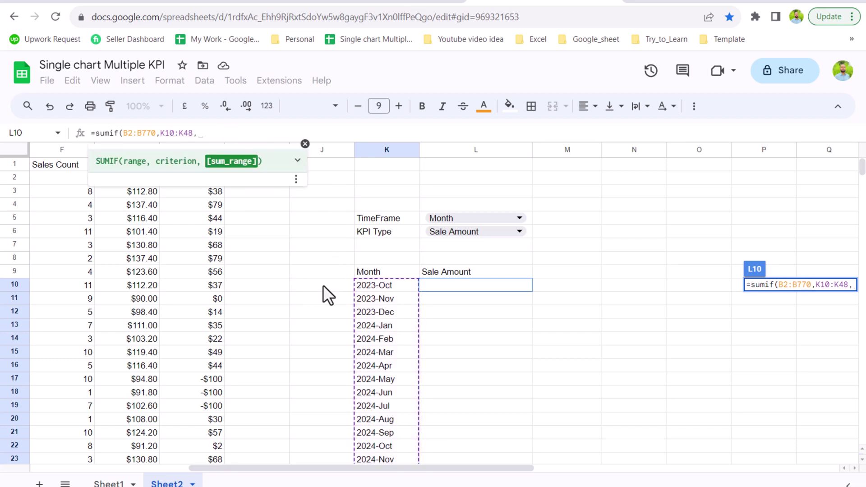
{"action": "left_click", "coordinate": [305, 144]}
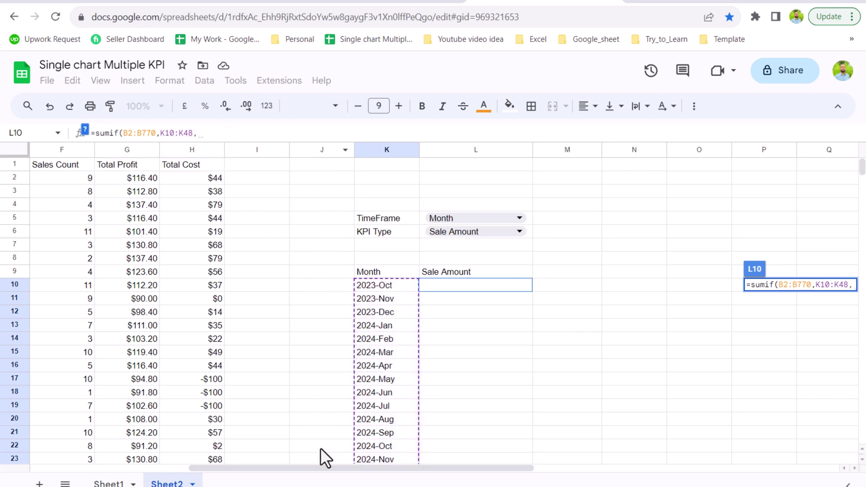
{"action": "left_click_drag", "start_coordinate": [328, 468], "coordinate": [270, 468]}
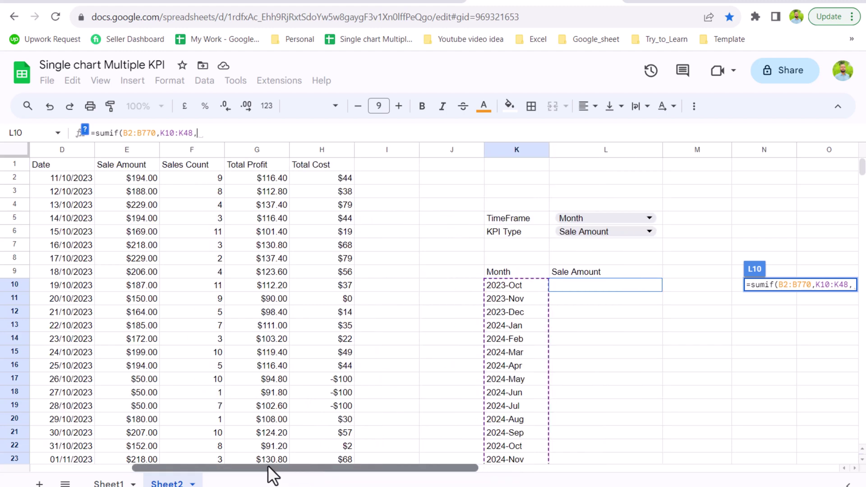
{"action": "left_click", "coordinate": [144, 176]}
{"action": "key", "text": "ctrl+shift+Down"}
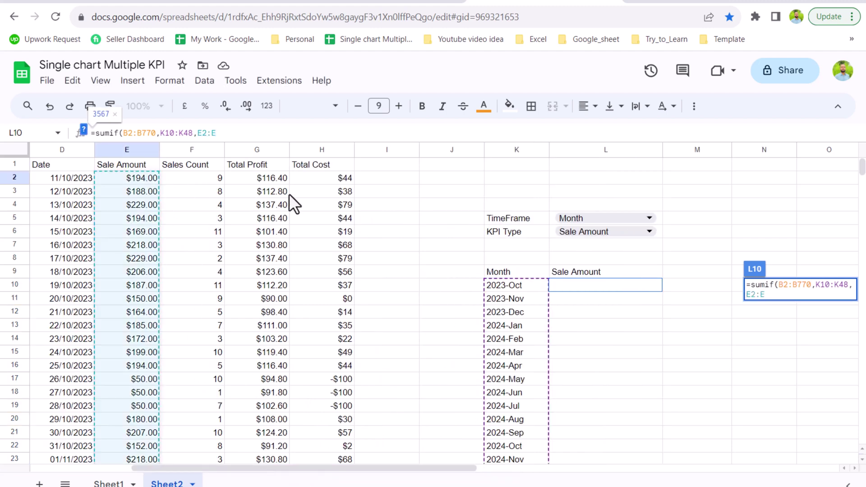
{"action": "type", "text": "77"}
{"action": "type", "text": ")"}
{"action": "key", "text": "Return"}
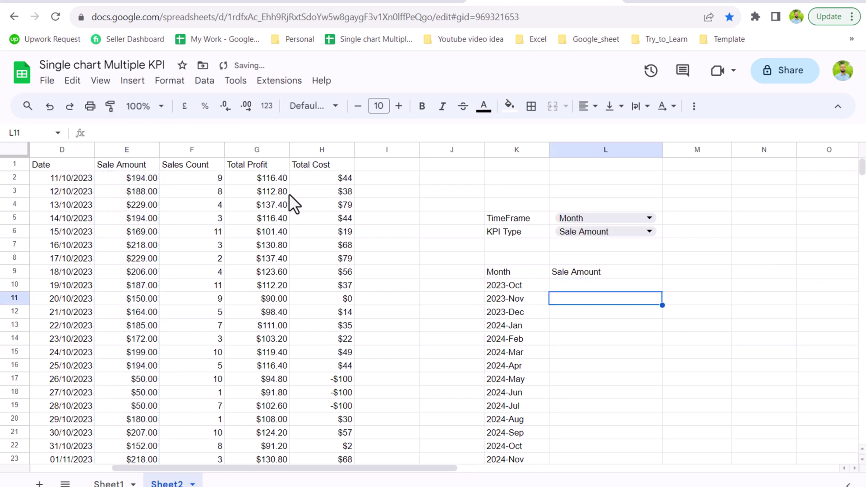
{"action": "left_click", "coordinate": [578, 288]}
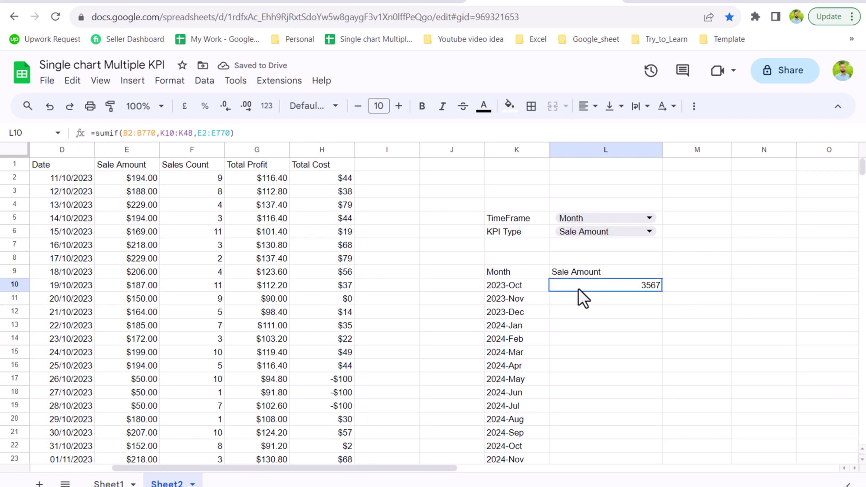
{"action": "left_click", "coordinate": [339, 131]}
- Commit the SUMIF as an ArrayFormula and test it with TimeFrame set to Year
{"action": "key", "text": "ctrl+shift+Return"}
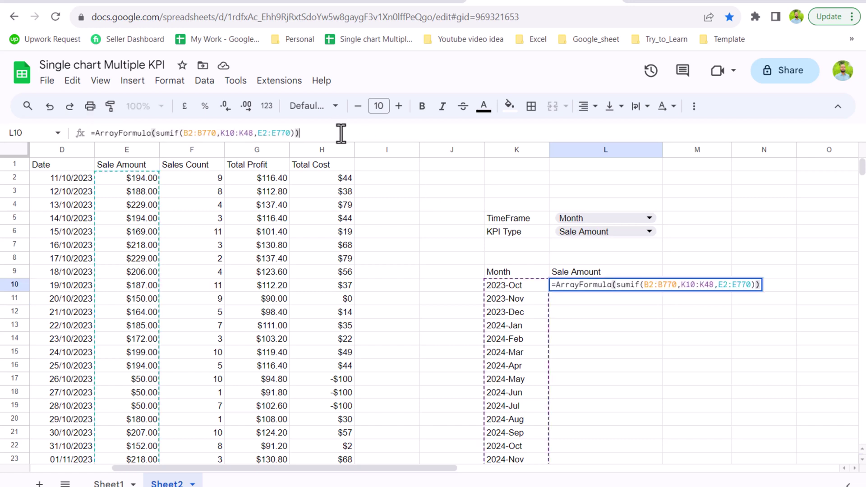
{"action": "key", "text": "Return"}
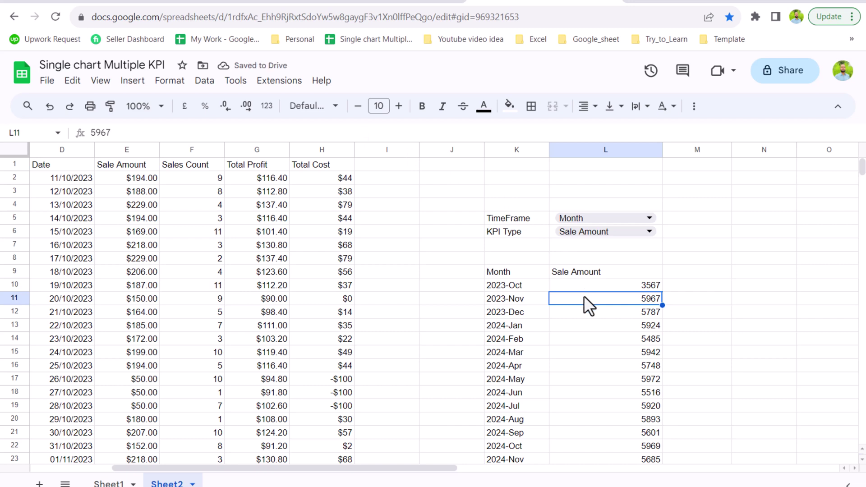
{"action": "left_click", "coordinate": [651, 219]}
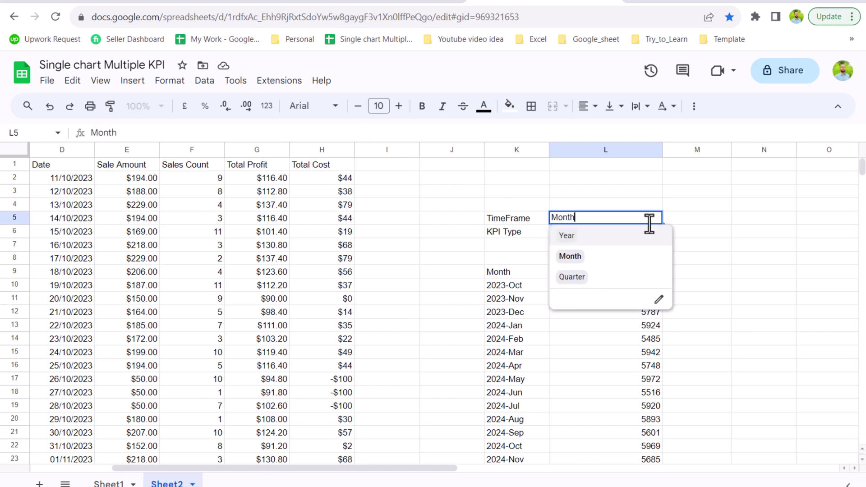
{"action": "left_click", "coordinate": [622, 244]}
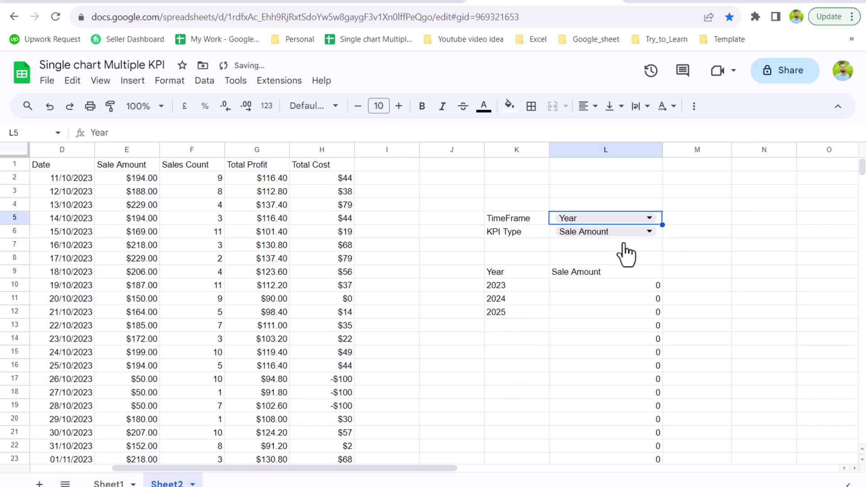
{"action": "left_click", "coordinate": [631, 290]}
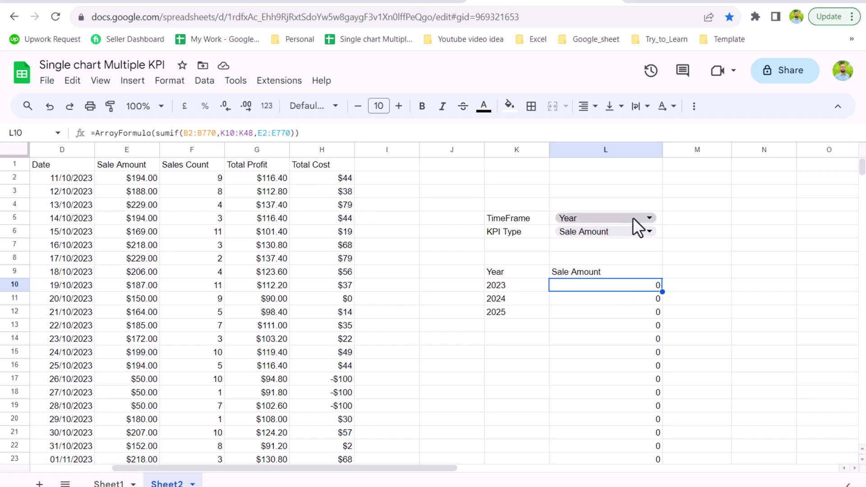
- Switch the TimeFrame dropdown back to Month
{"action": "left_click", "coordinate": [648, 219]}
{"action": "left_click", "coordinate": [620, 264]}
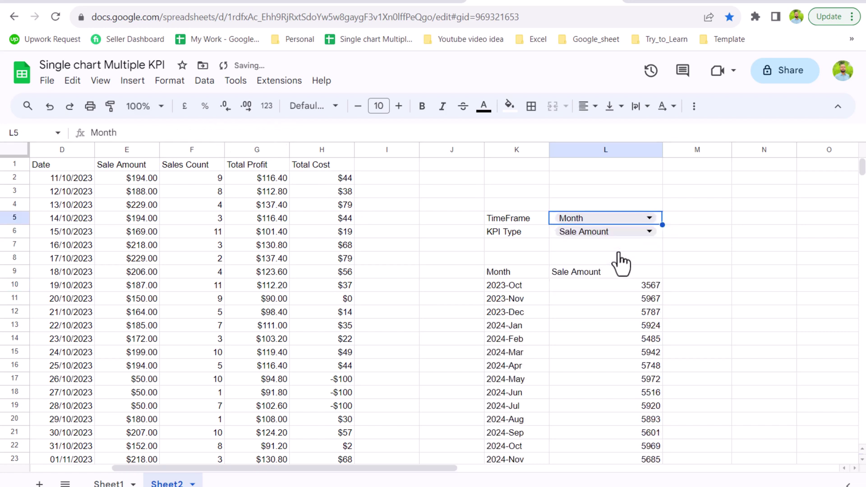
{"action": "left_click", "coordinate": [706, 166]}
- Begin an XLOOKUP in M1 matching the KPI in L9 against the header row E1:J1
{"action": "type", "text": "="}
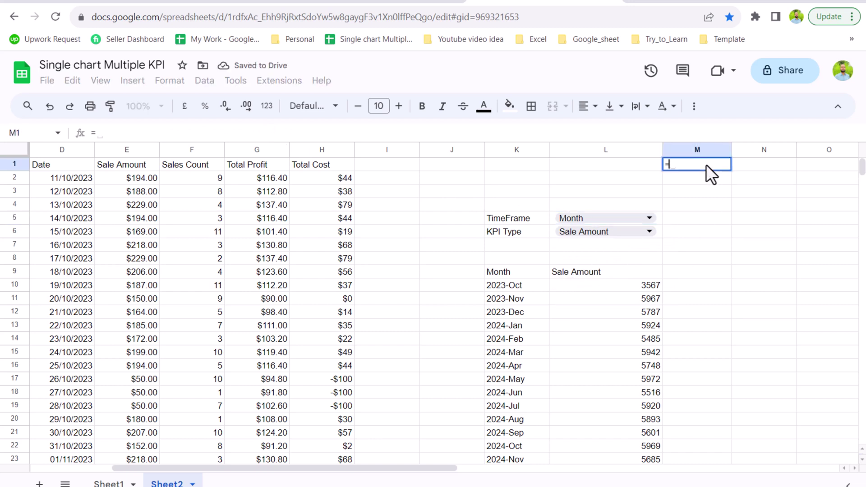
{"action": "type", "text": "xlookup("}
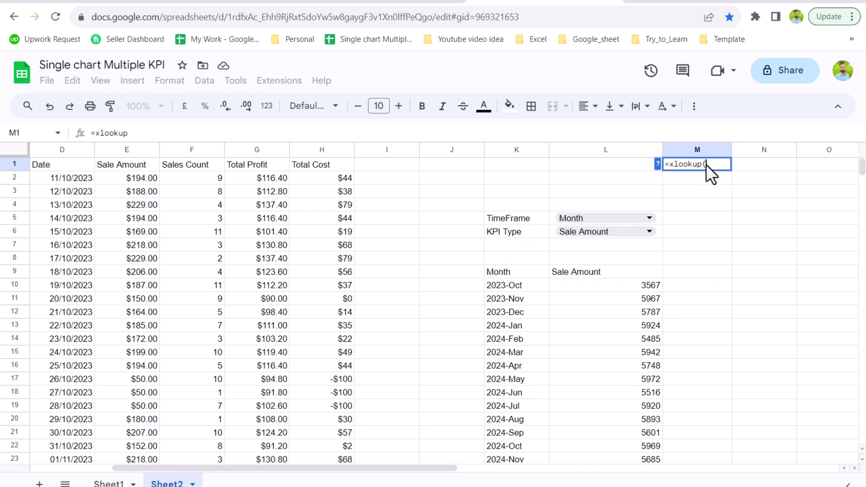
{"action": "left_click", "coordinate": [657, 164]}
{"action": "left_click", "coordinate": [728, 172]}
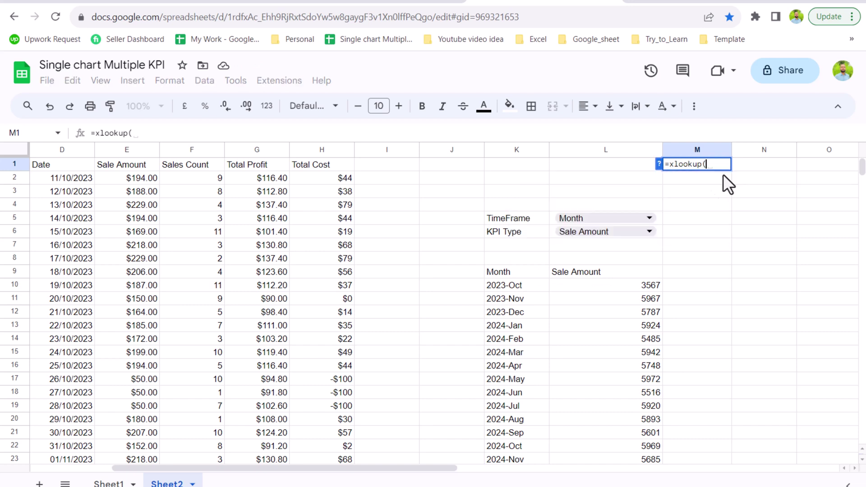
{"action": "left_click", "coordinate": [624, 273]}
{"action": "type", "text": ","}
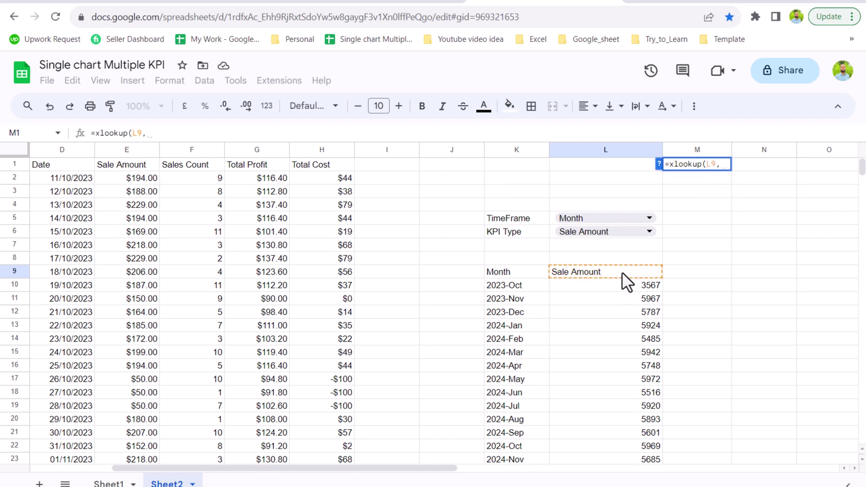
{"action": "left_click_drag", "start_coordinate": [135, 165], "coordinate": [441, 169]}
{"action": "type", "text": ","}
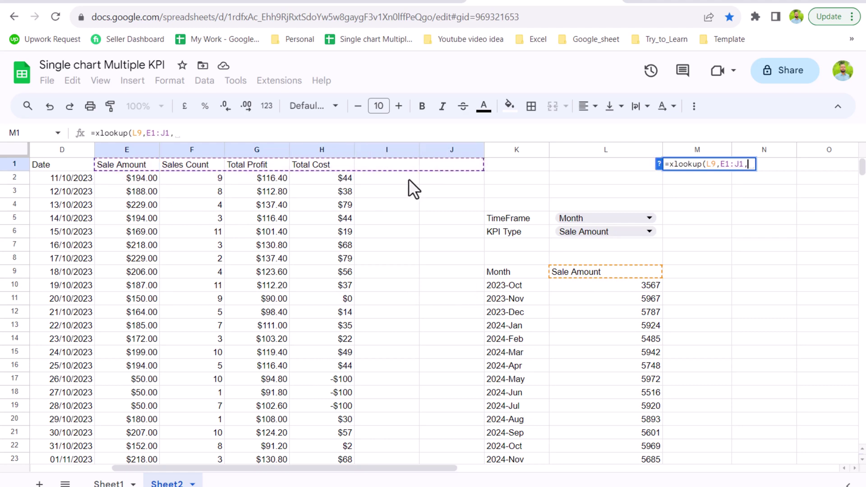
- Set the XLOOKUP return range to E2:J770, filling column M with Sale Amount values
{"action": "left_click_drag", "start_coordinate": [140, 180], "coordinate": [208, 205]}
{"action": "left_click_drag", "start_coordinate": [262, 220], "coordinate": [433, 447]}
{"action": "key", "text": "BackSpace"}
{"action": "key", "text": "BackSpace"}
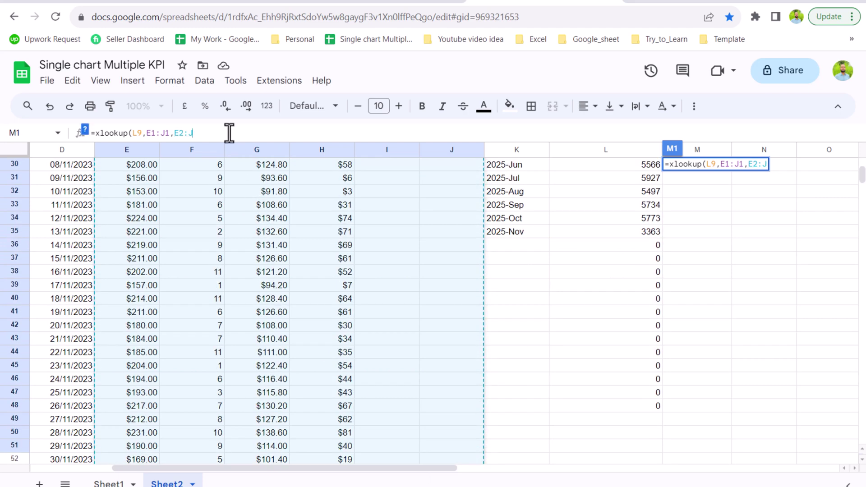
{"action": "type", "text": "770"}
{"action": "key", "text": "Return"}
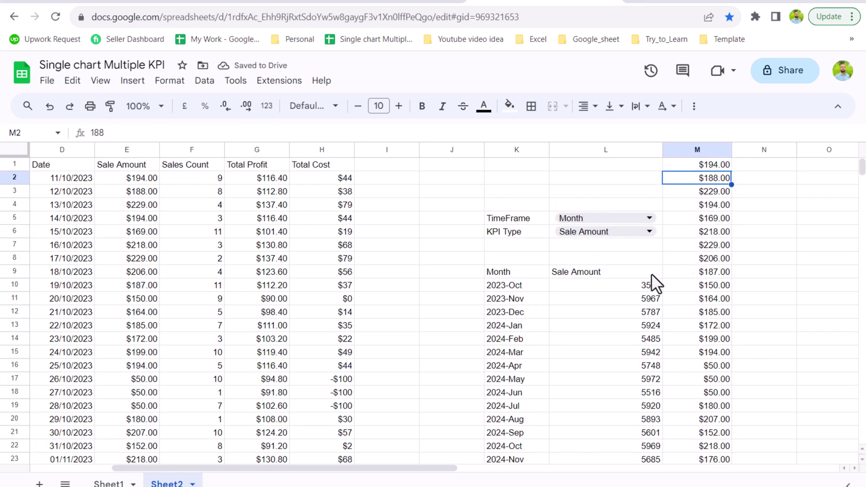
{"action": "left_click", "coordinate": [625, 285]}
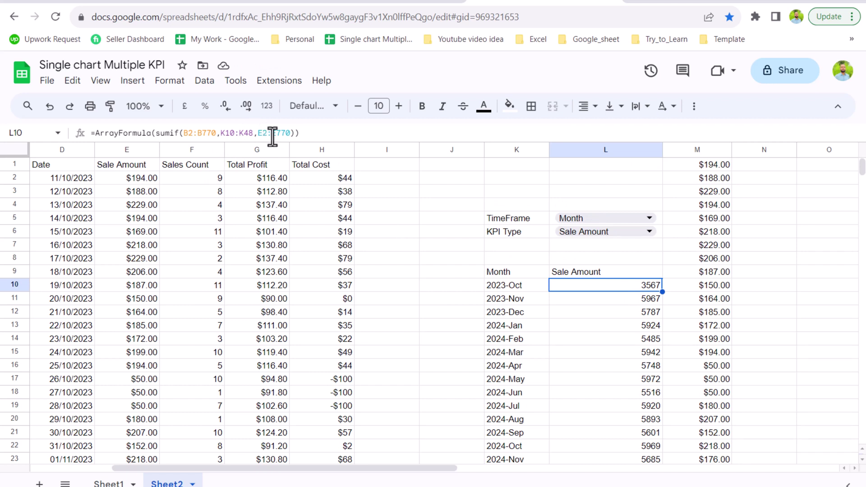
- Replace L10's E2:E770 sum range with the KPI XLOOKUP copied from M1
{"action": "left_click", "coordinate": [674, 164]}
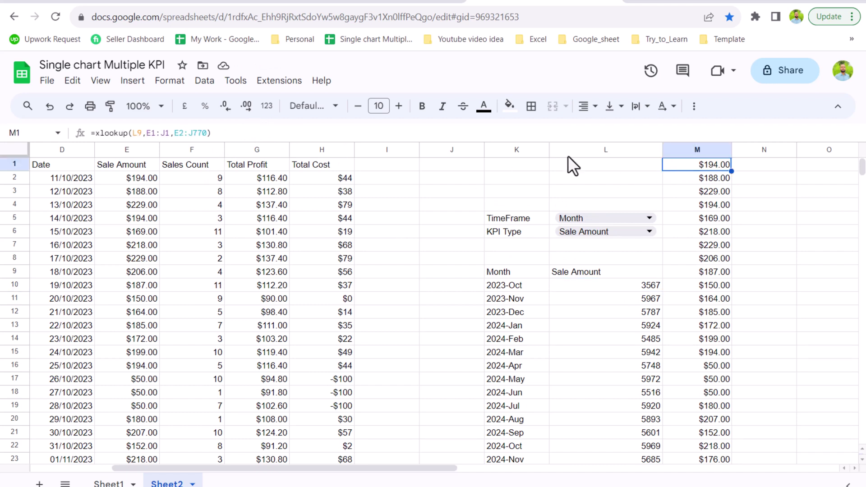
{"action": "left_click_drag", "start_coordinate": [211, 133], "coordinate": [159, 132]}
{"action": "left_click_drag", "start_coordinate": [92, 134], "coordinate": [95, 137]}
{"action": "key", "text": "ctrl+c"}
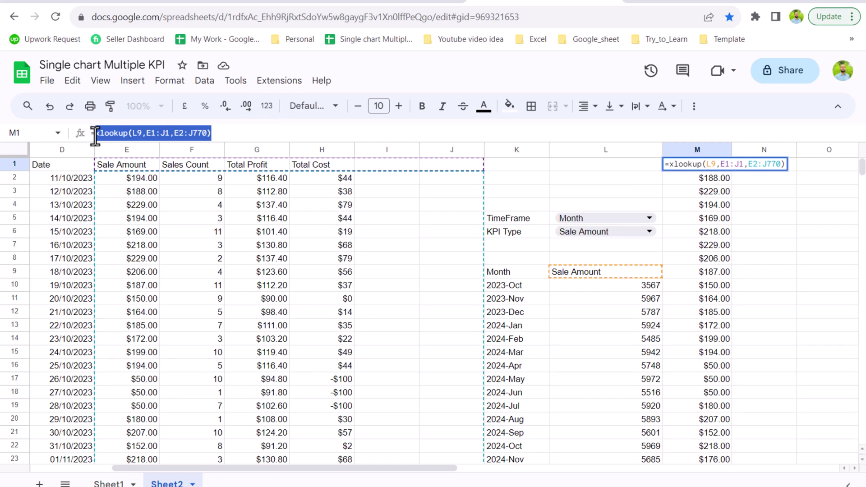
{"action": "key", "text": "Escape"}
{"action": "left_click", "coordinate": [575, 286]}
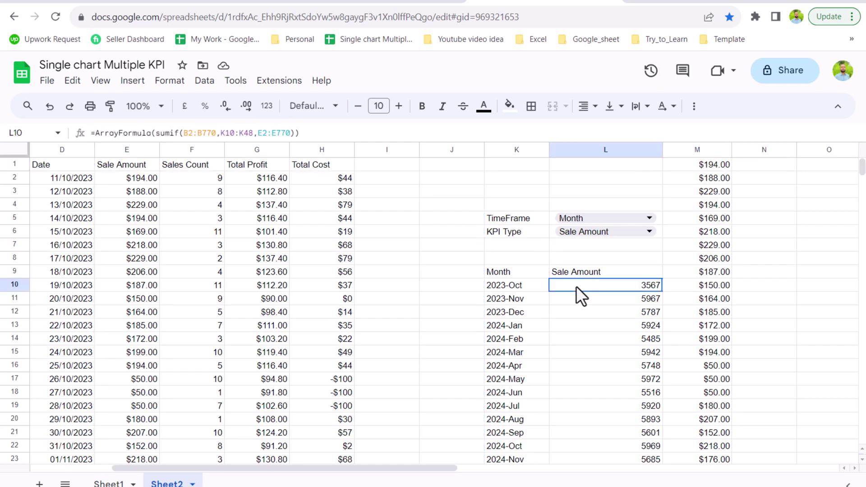
{"action": "left_click_drag", "start_coordinate": [257, 133], "coordinate": [286, 134]}
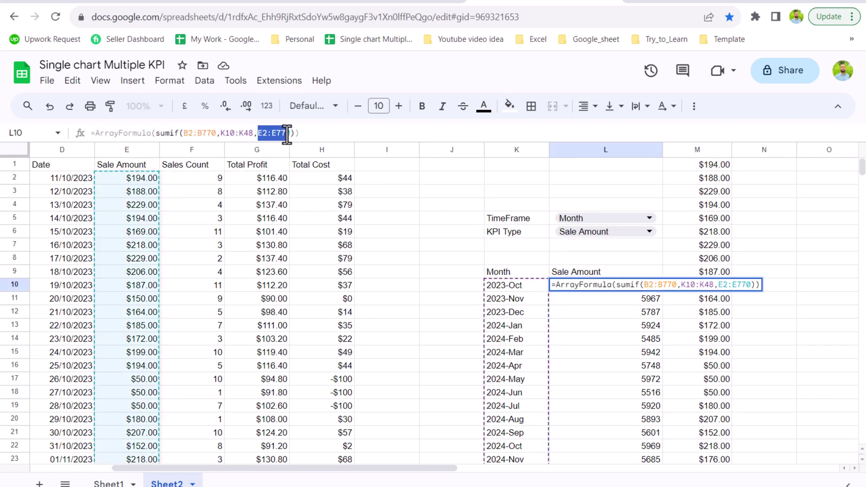
{"action": "key", "text": "ctrl+v"}
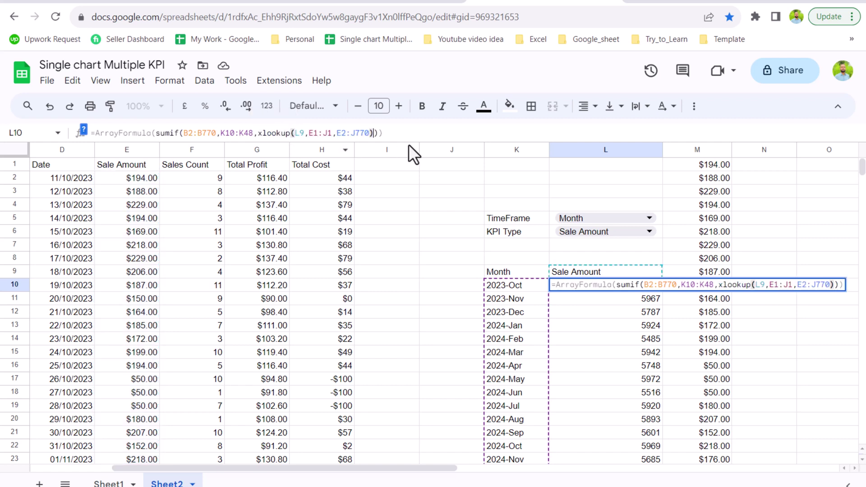
{"action": "key", "text": "Return"}
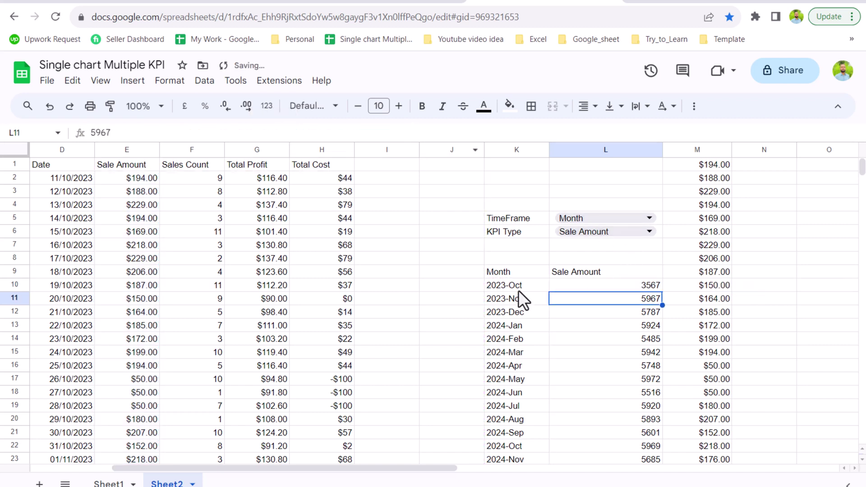
{"action": "left_click", "coordinate": [554, 286]}
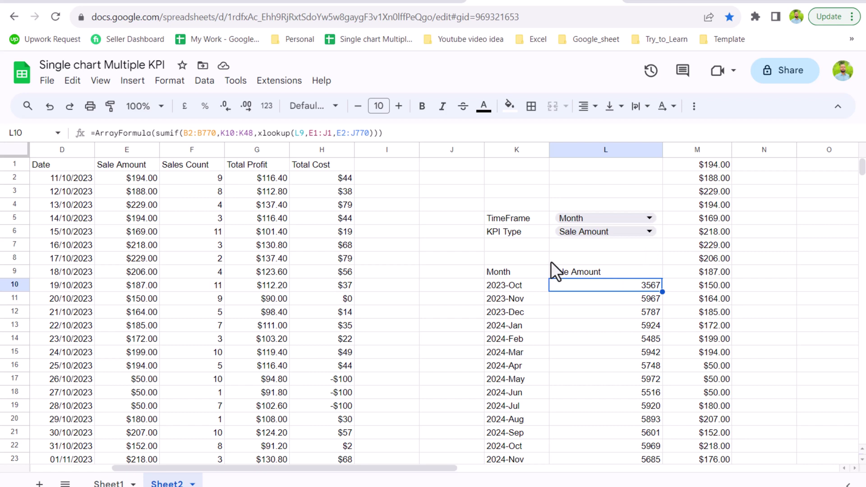
- Replace L10's B2:B770 criteria range with the timeframe XLOOKUP copied from K10
{"action": "left_click", "coordinate": [506, 284]}
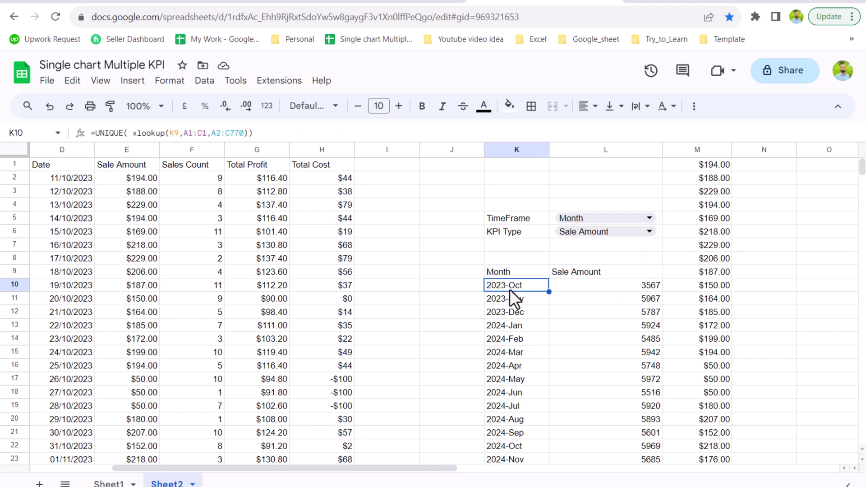
{"action": "left_click", "coordinate": [244, 133]}
{"action": "left_click_drag", "start_coordinate": [243, 133], "coordinate": [134, 134]}
{"action": "key", "text": "ctrl+c"}
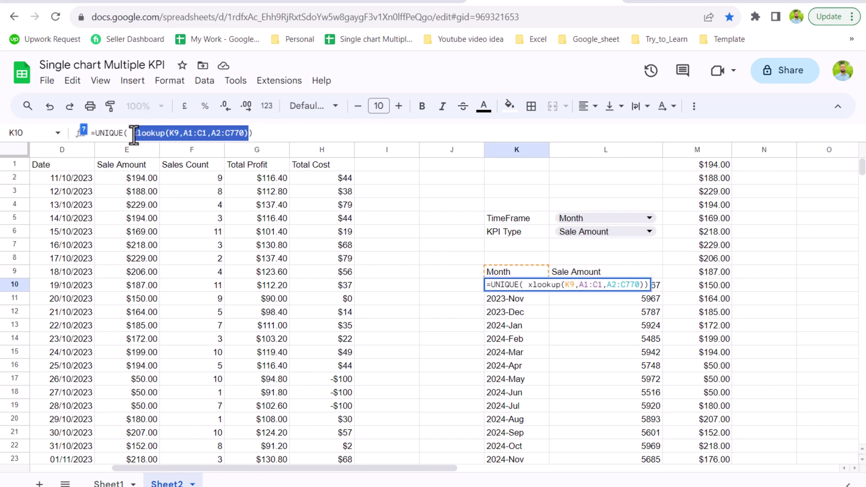
{"action": "key", "text": "Escape"}
{"action": "left_click", "coordinate": [609, 288]}
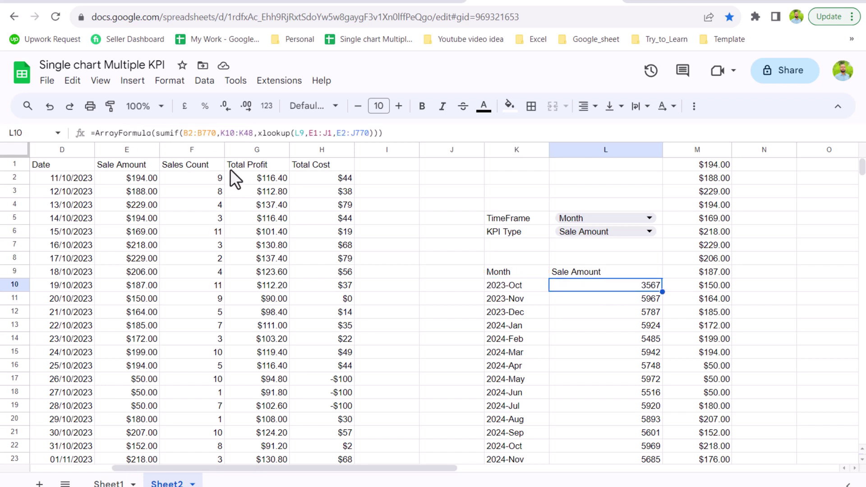
{"action": "left_click_drag", "start_coordinate": [215, 133], "coordinate": [187, 133]}
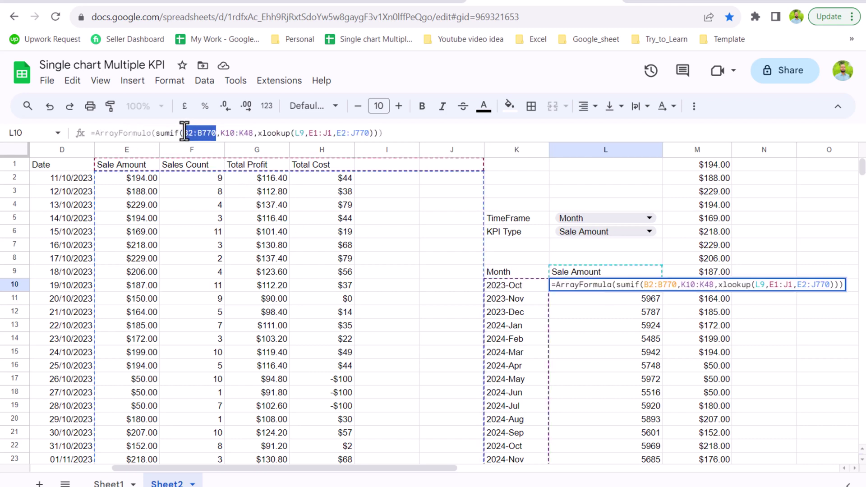
{"action": "key", "text": "ctrl+v"}
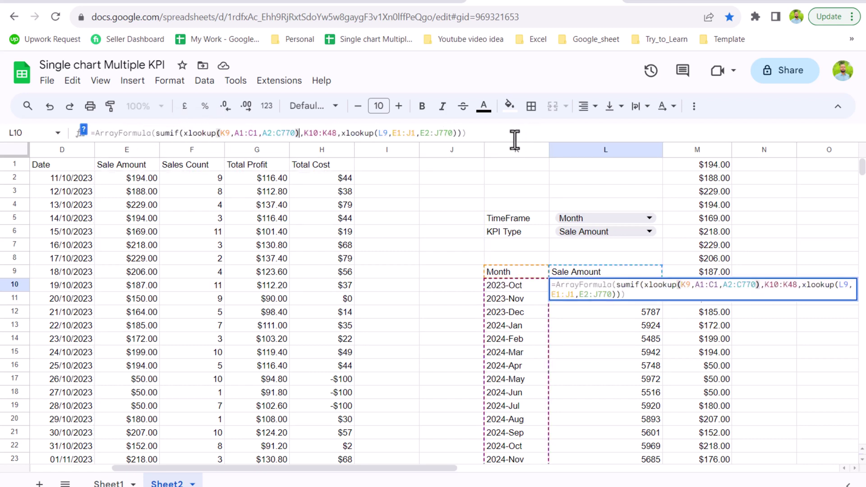
{"action": "key", "text": "Return"}
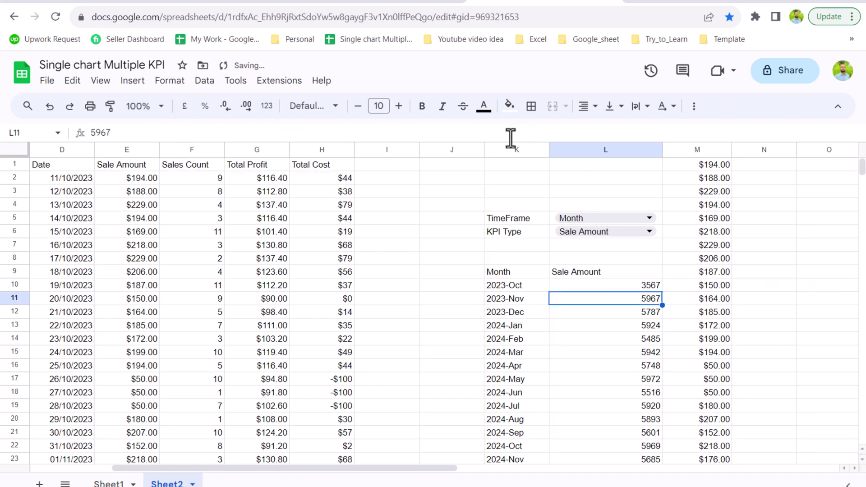
{"action": "left_click", "coordinate": [646, 222]}
- Set TimeFrame to Year and delete the helper XLOOKUP from M1
{"action": "left_click", "coordinate": [627, 236]}
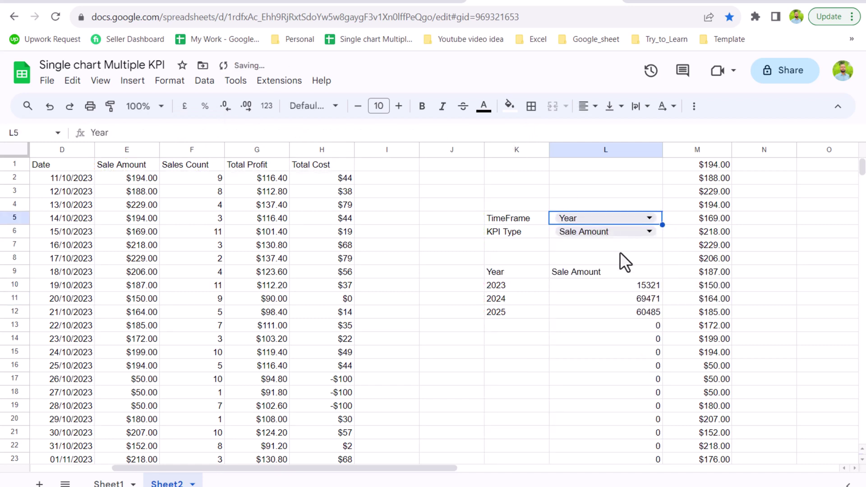
{"action": "left_click", "coordinate": [694, 167]}
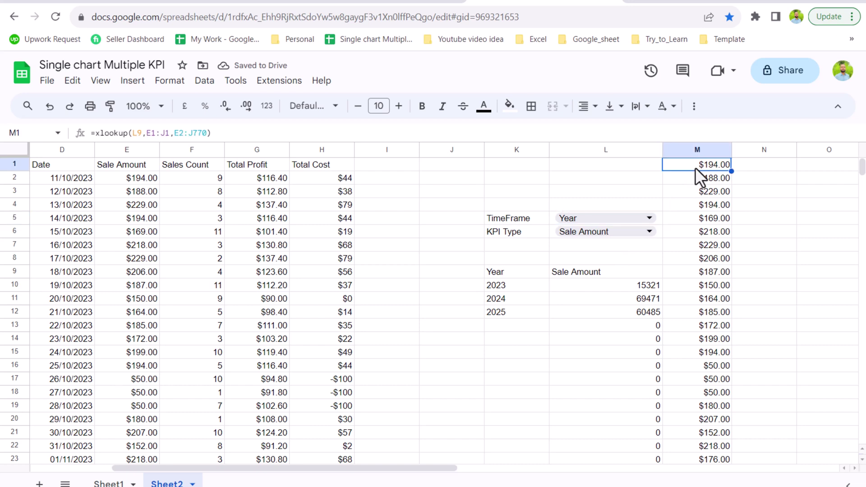
{"action": "key", "text": "Delete"}
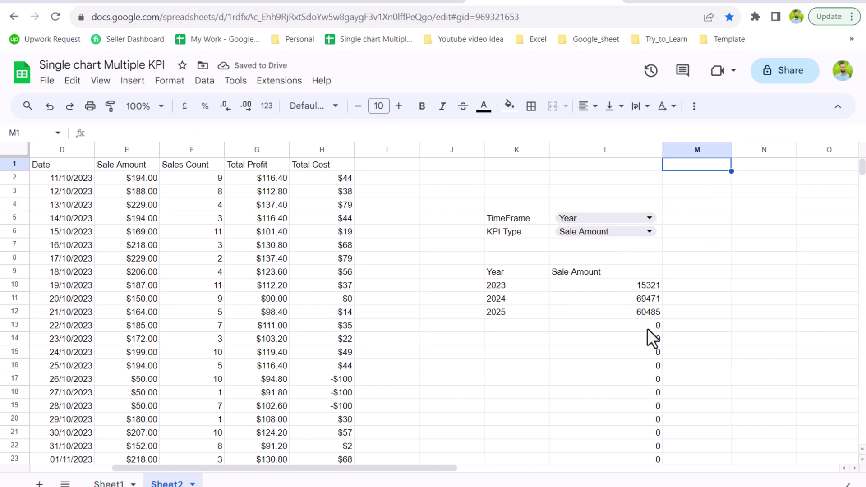
- Wrap L10's SUMIF in an IF returning blank wherever K10:K50 is empty
{"action": "left_click", "coordinate": [630, 283]}
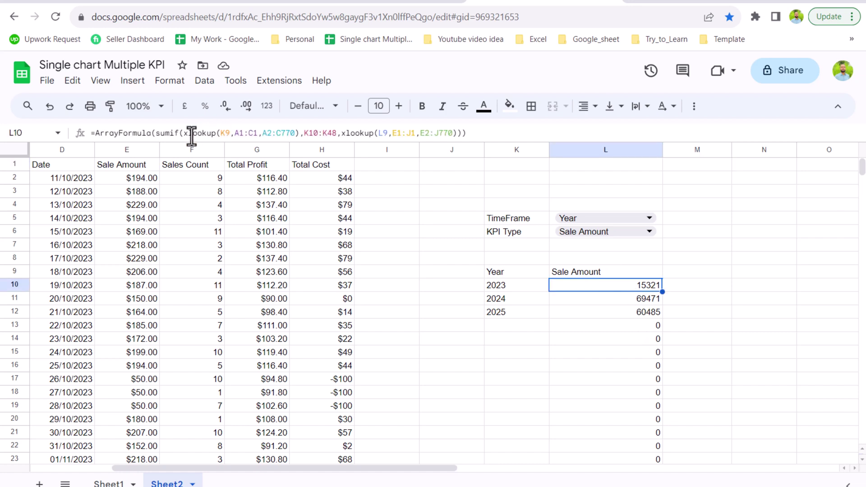
{"action": "left_click_drag", "start_coordinate": [154, 133], "coordinate": [462, 138]}
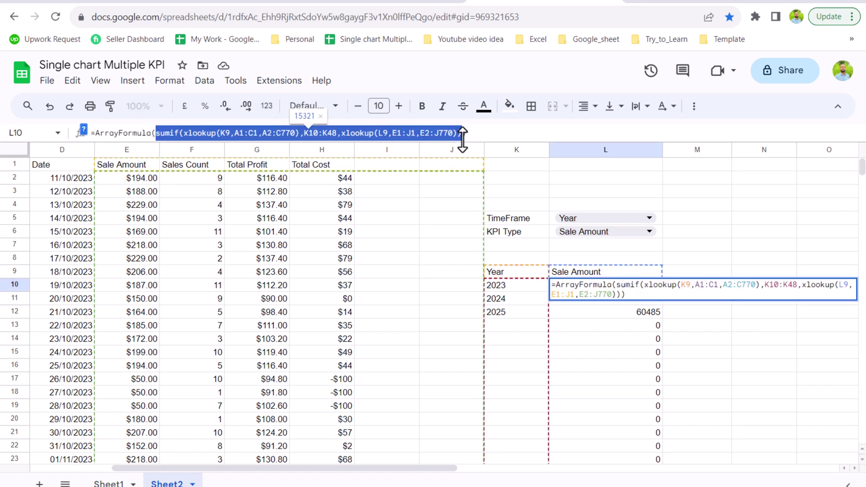
{"action": "key", "text": "ctrl+x"}
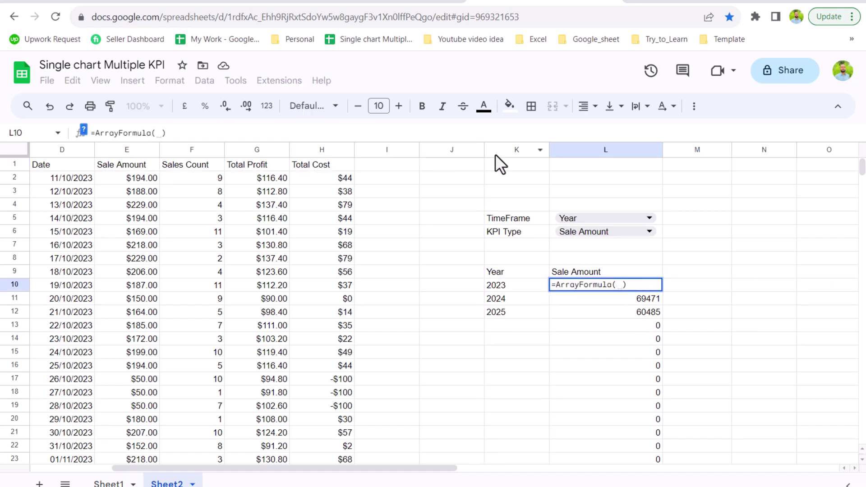
{"action": "type", "text": "if("}
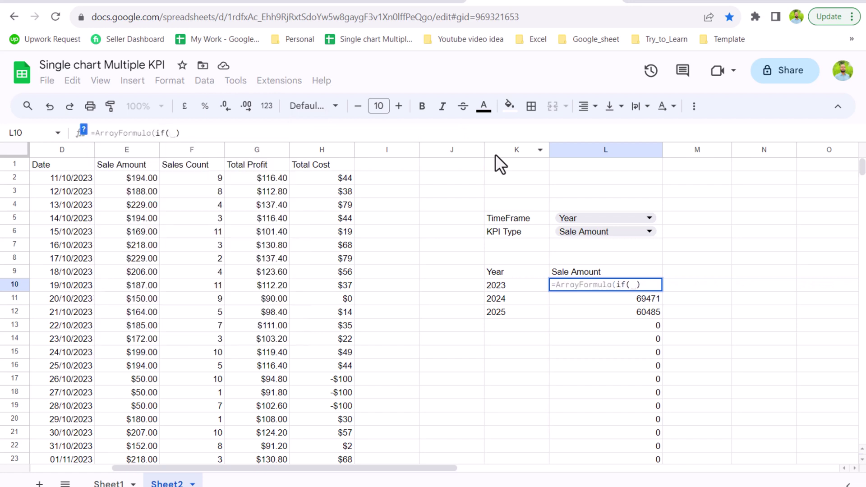
{"action": "left_click_drag", "start_coordinate": [521, 288], "coordinate": [519, 329]}
{"action": "key", "text": "BackSpace"}
{"action": "key", "text": "BackSpace"}
{"action": "type", "text": "50"}
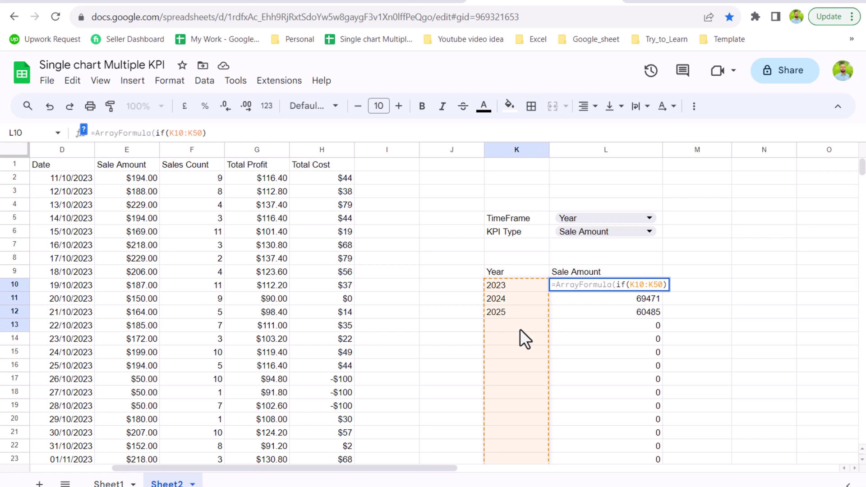
{"action": "type", "text": "=\"\",\"\""}
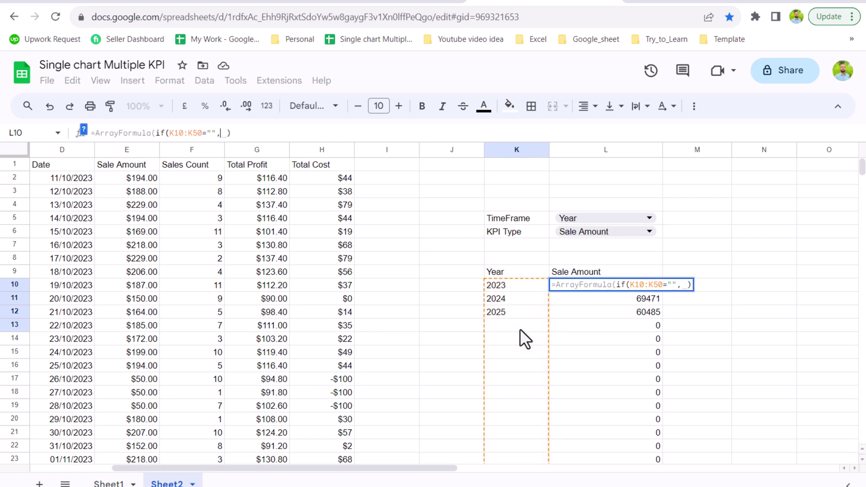
{"action": "type", "text": ",sumif(xlookup(K9,A1:C1,A2:C770),K10:K48,xlookup(L9,E1:J1,E2:J770))"}
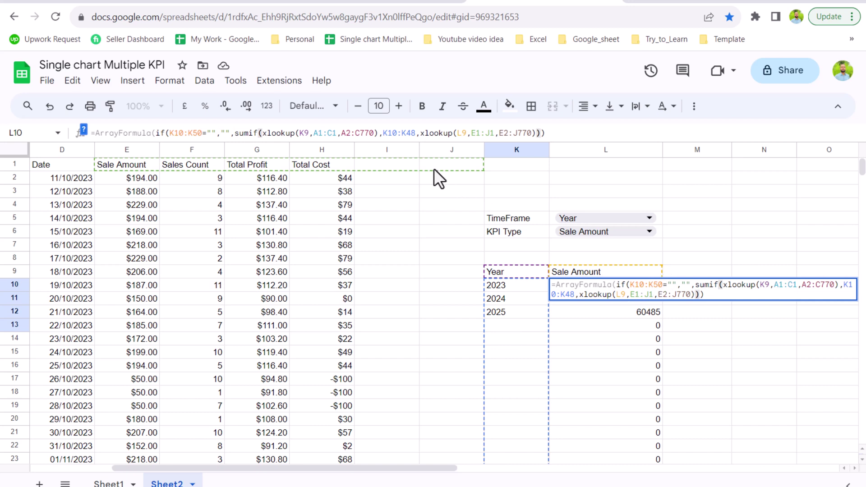
{"action": "key", "text": "Return"}
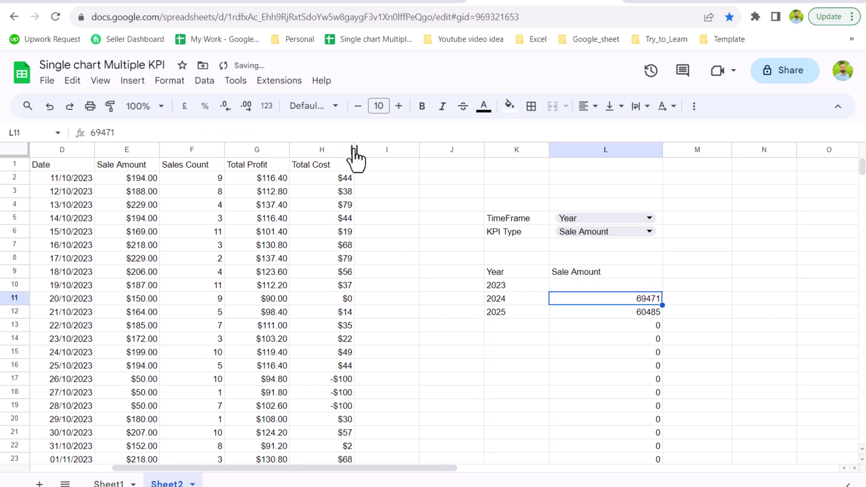
- With TimeFrame on Month, insert a column chart of the summary table
{"action": "left_click", "coordinate": [592, 242]}
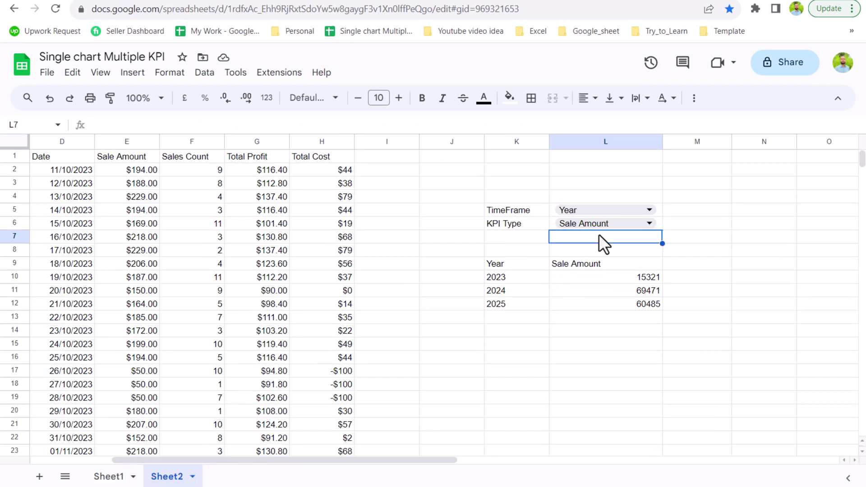
{"action": "left_click", "coordinate": [649, 210]}
{"action": "left_click", "coordinate": [621, 248]}
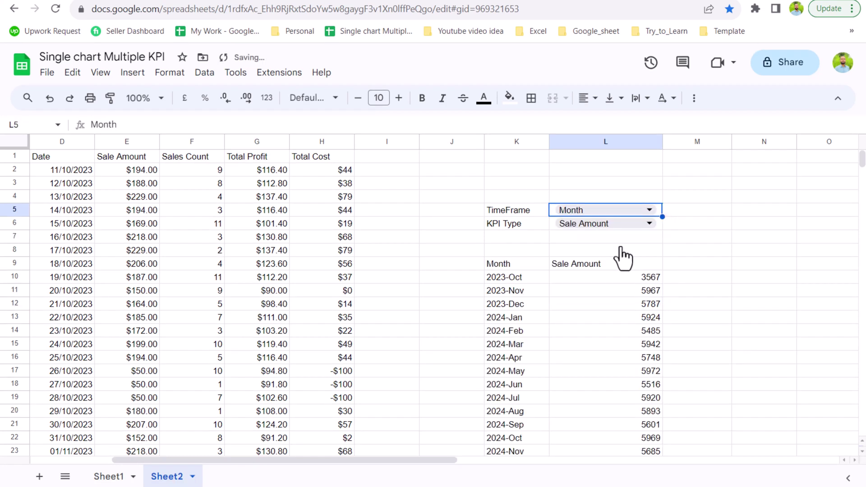
{"action": "left_click_drag", "start_coordinate": [509, 269], "coordinate": [599, 407]}
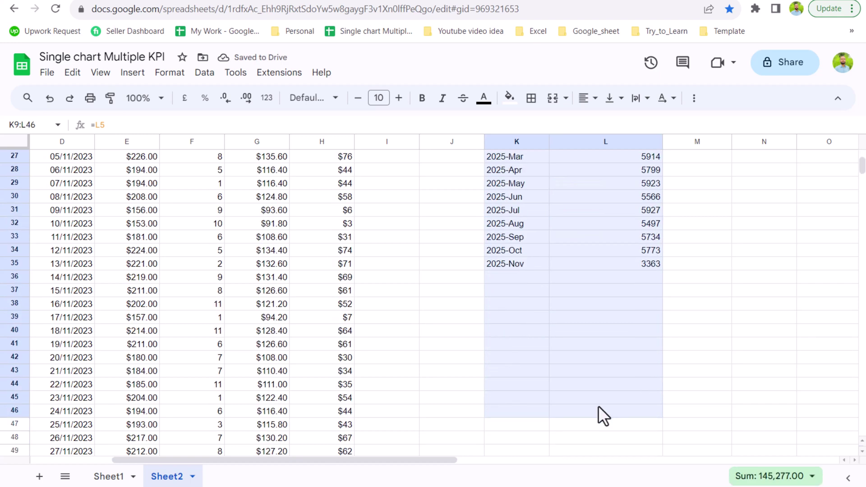
{"action": "scroll", "coordinate": [482, 311], "scroll_direction": "up", "scroll_amount": 9}
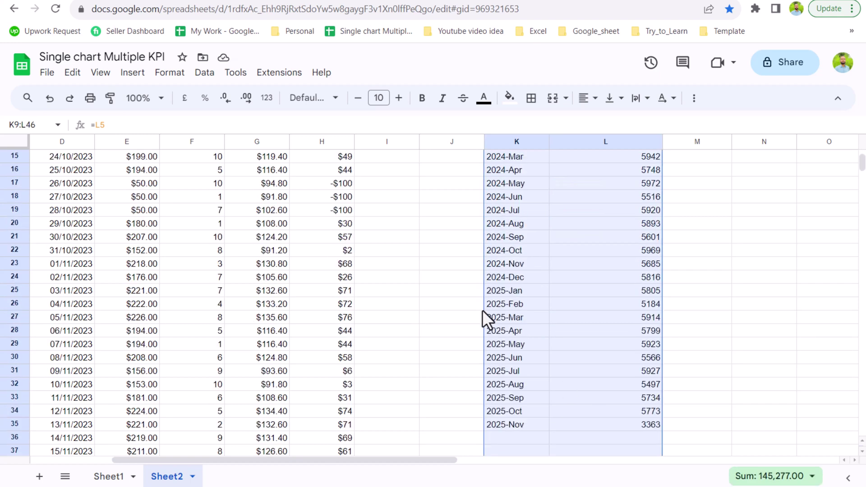
{"action": "left_click", "coordinate": [132, 81]}
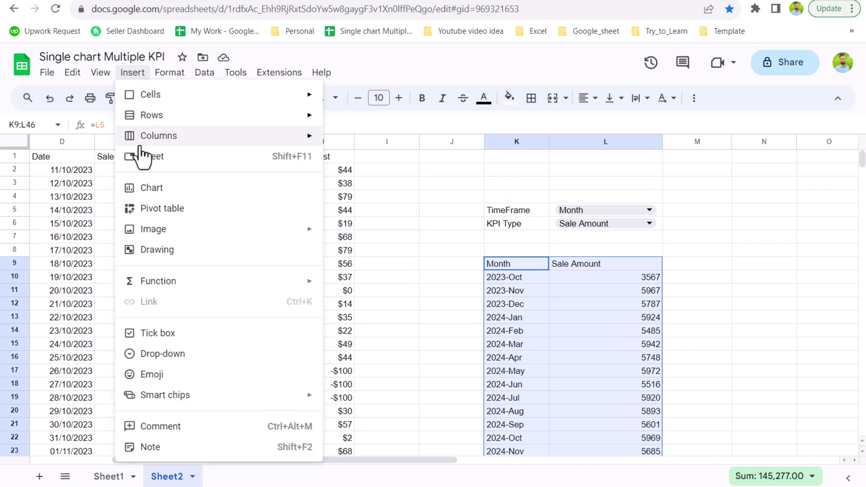
{"action": "left_click", "coordinate": [150, 188]}
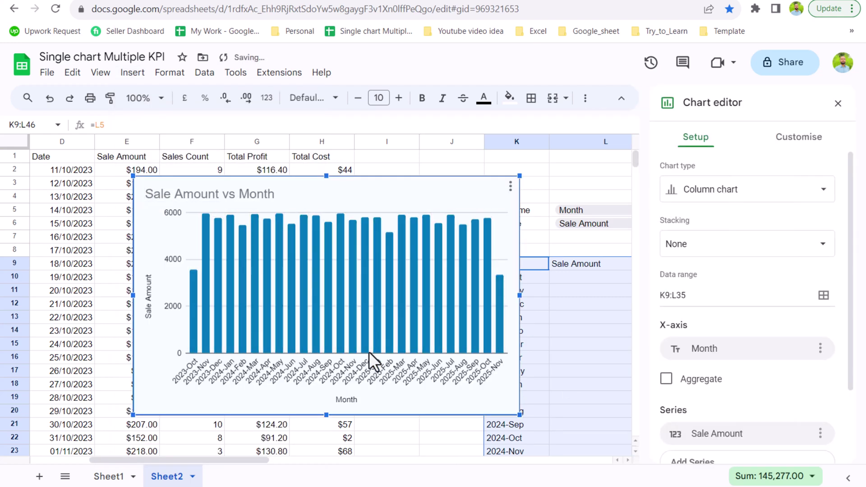
- Check the chart redraws for Quarter and Year, then select its Month axis title
{"action": "left_click", "coordinate": [837, 104]}
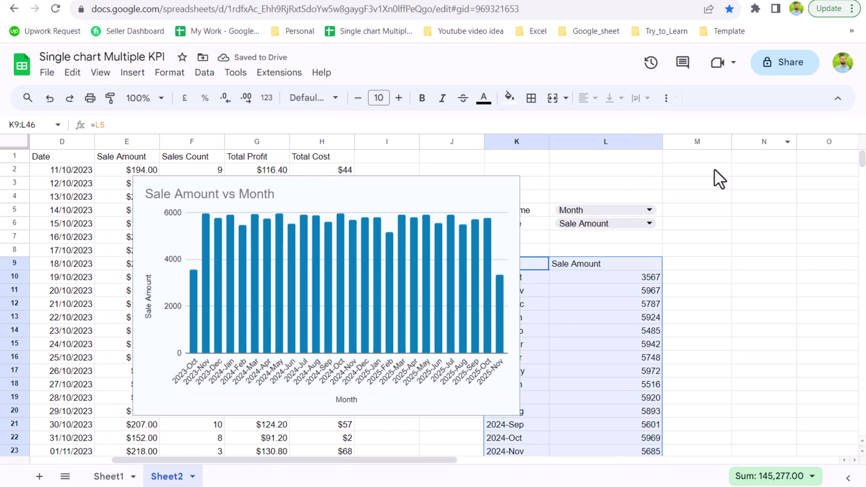
{"action": "left_click", "coordinate": [649, 210]}
{"action": "left_click", "coordinate": [616, 270]}
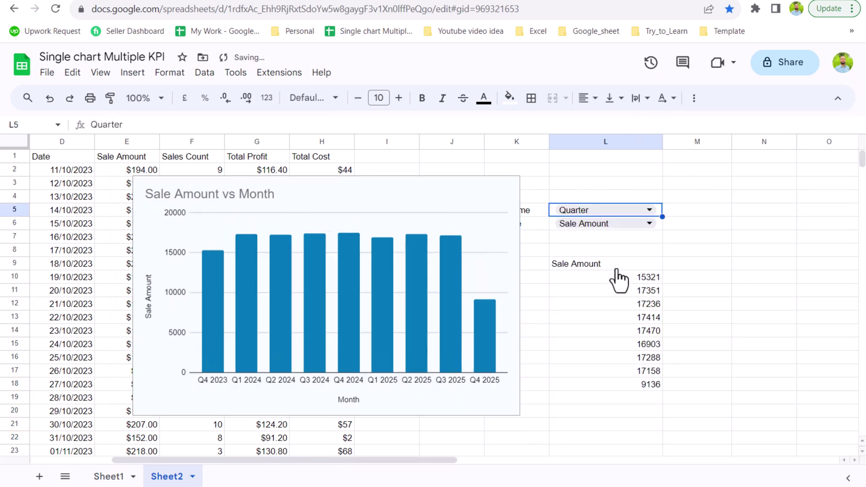
{"action": "left_click", "coordinate": [648, 210]}
{"action": "left_click", "coordinate": [639, 228]}
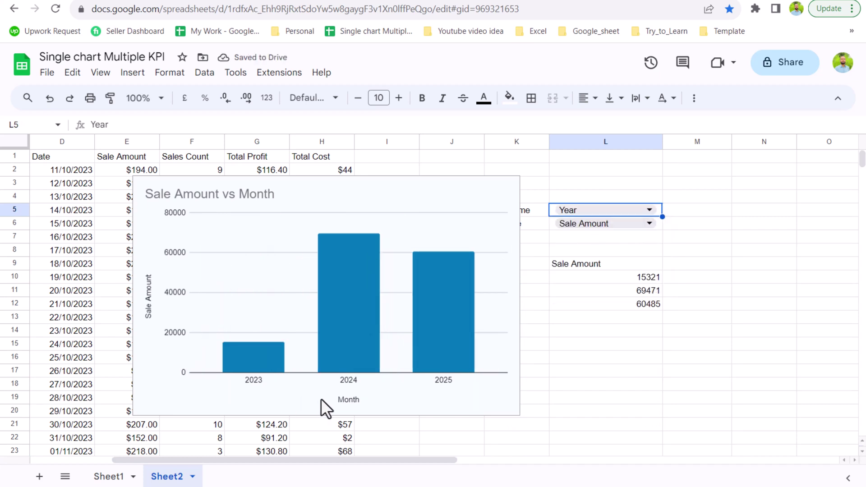
{"action": "double_click", "coordinate": [342, 404]}
{"action": "left_click", "coordinate": [345, 401]}
- Delete the chart's horizontal axis, Sale Amount vertical axis and main titles
{"action": "key", "text": "Delete"}
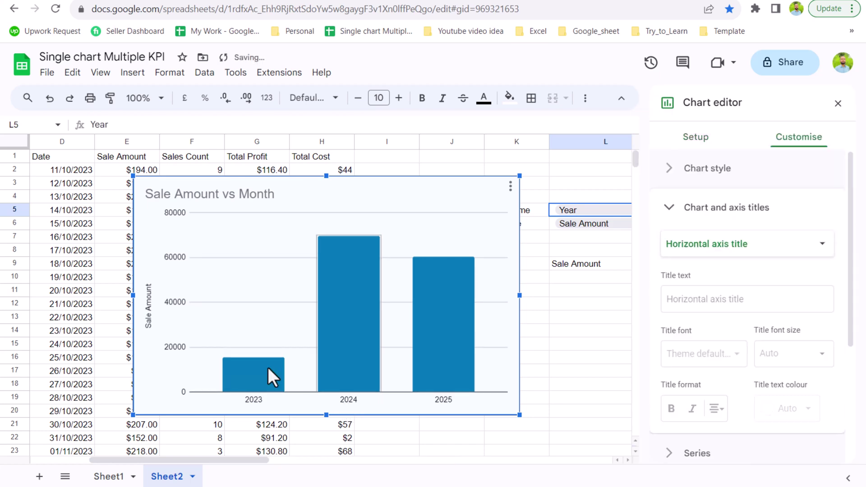
{"action": "left_click", "coordinate": [149, 313]}
{"action": "key", "text": "Delete"}
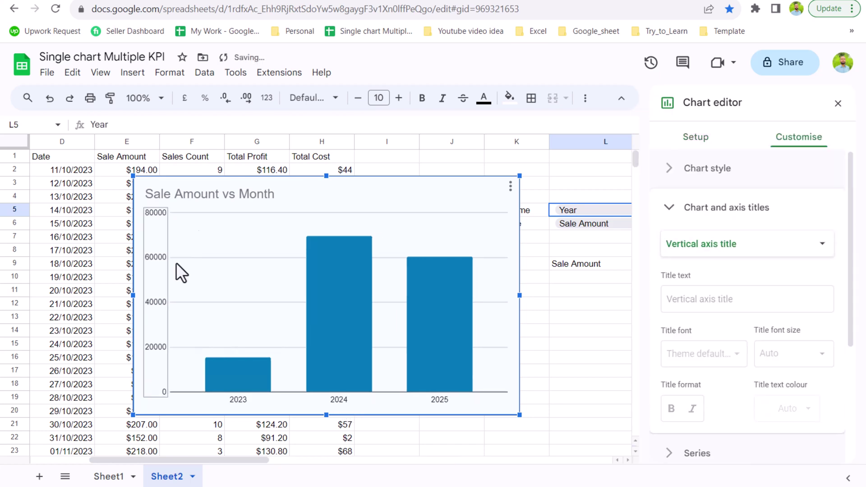
{"action": "left_click", "coordinate": [207, 201]}
{"action": "key", "text": "Delete"}
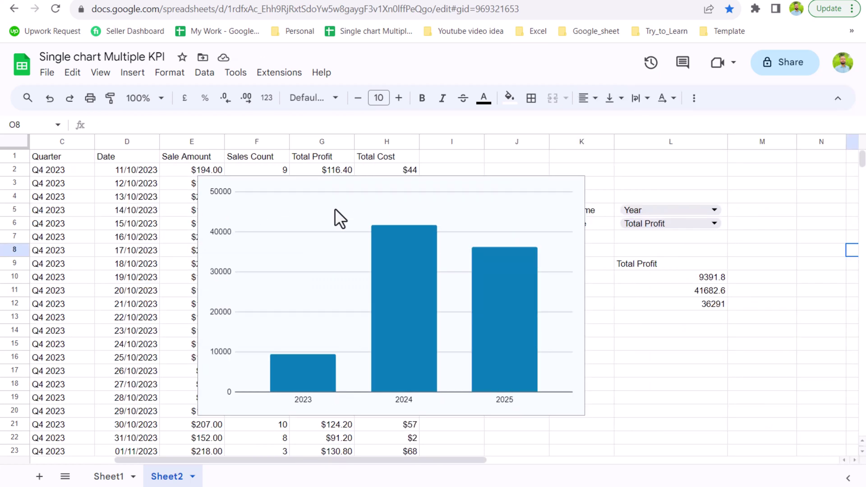
- Merge O4:U5 on Sheet2 into a single title cell
{"action": "left_click", "coordinate": [109, 476]}
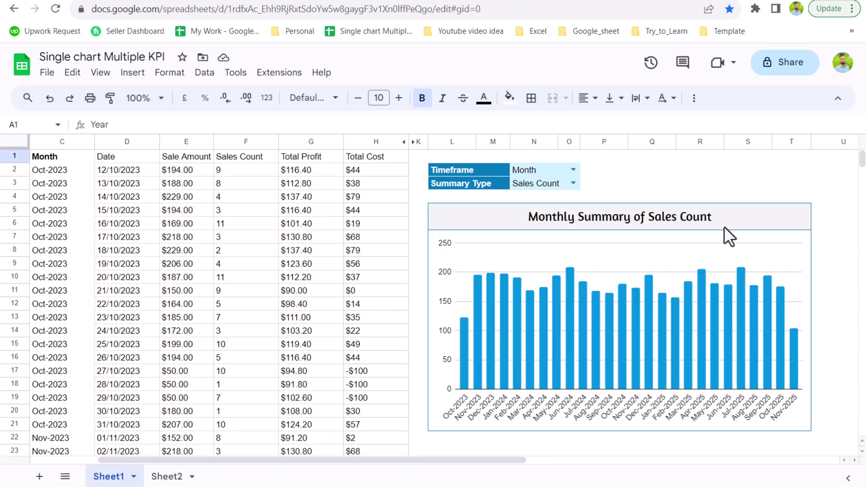
{"action": "left_click", "coordinate": [169, 476]}
{"action": "scroll", "coordinate": [315, 464], "scroll_direction": "right", "scroll_amount": 5}
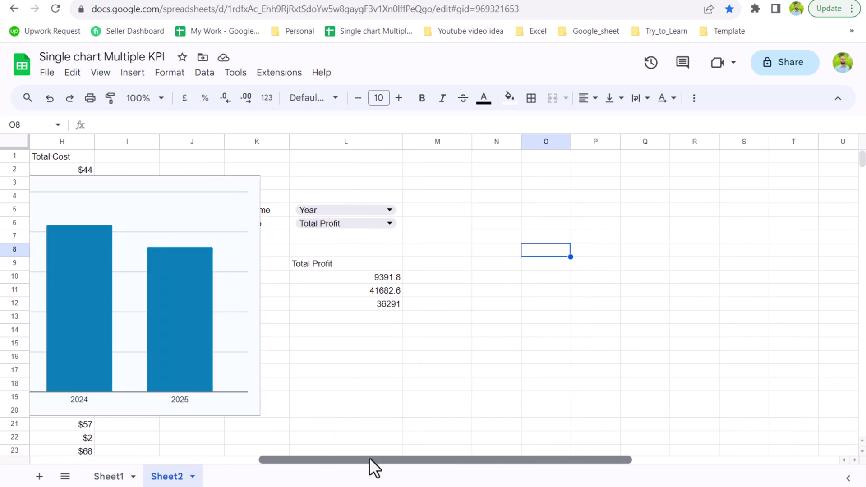
{"action": "left_click_drag", "start_coordinate": [540, 197], "coordinate": [813, 208]}
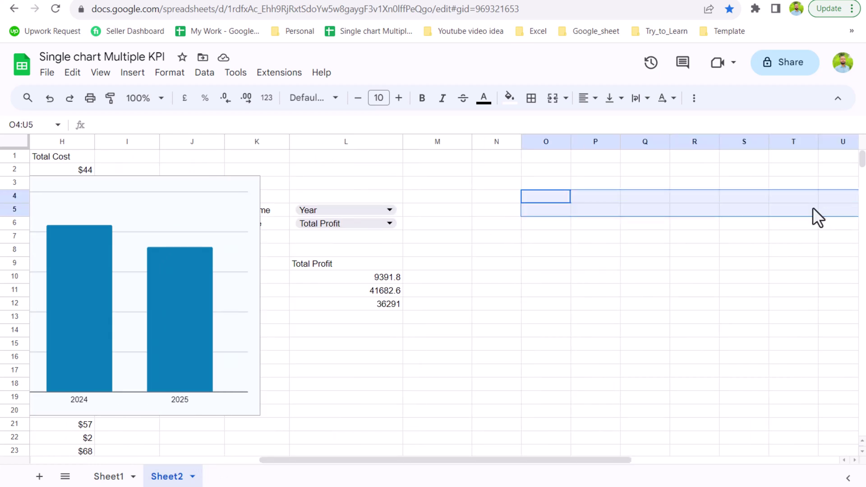
{"action": "left_click", "coordinate": [553, 97]}
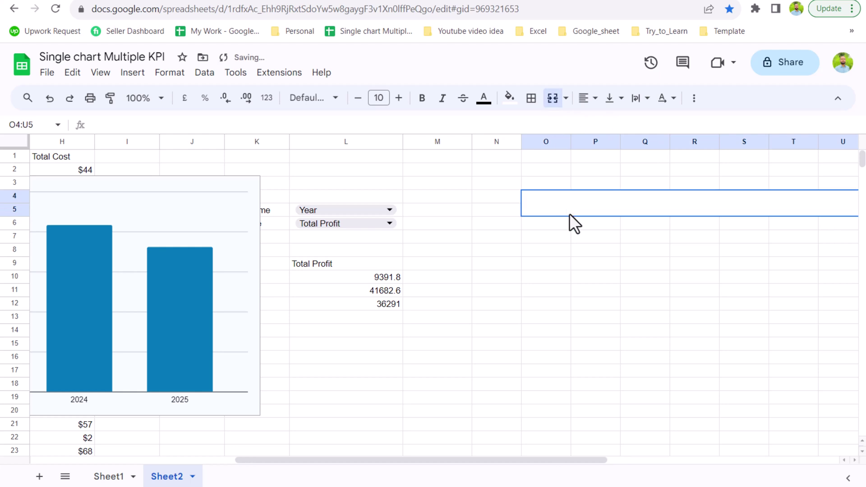
- Enter the title formula =L5&"ly Summary of "&L6 in the merged cell
{"action": "type", "text": "="}
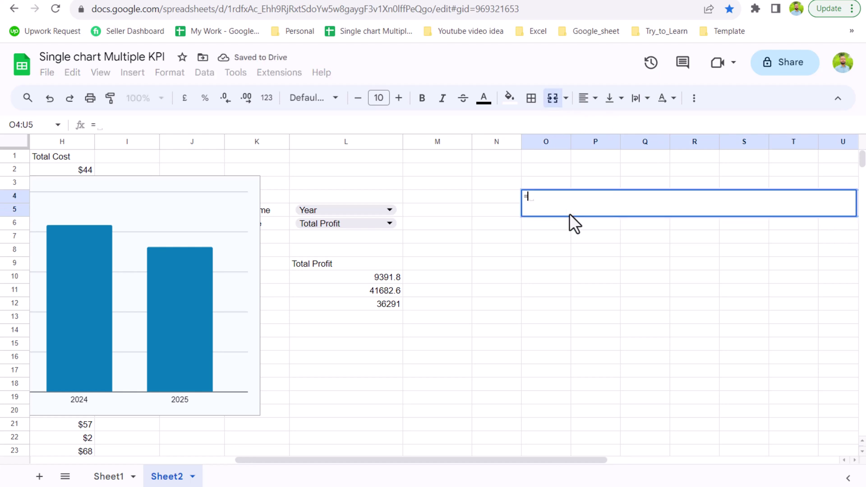
{"action": "left_click", "coordinate": [294, 214]}
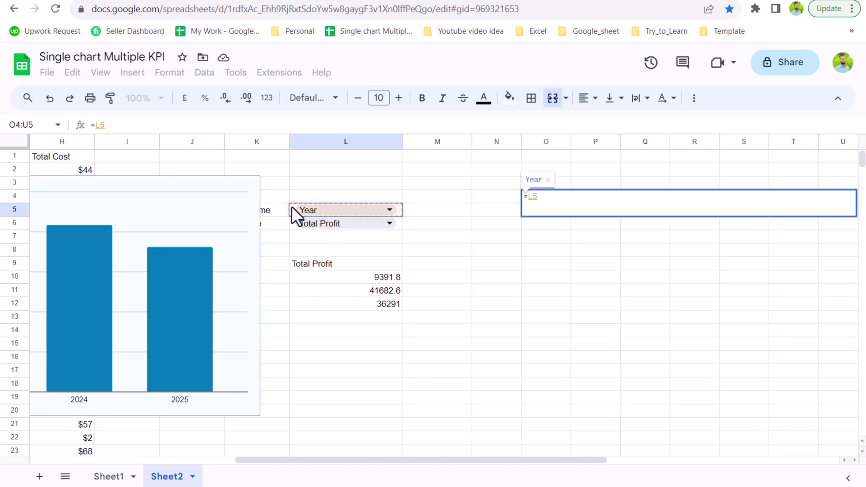
{"action": "type", "text": "&"}
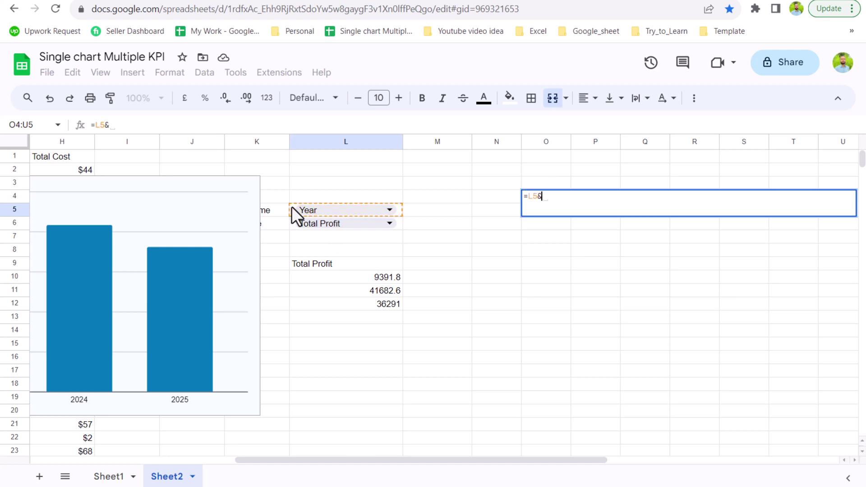
{"action": "type", "text": "\""}
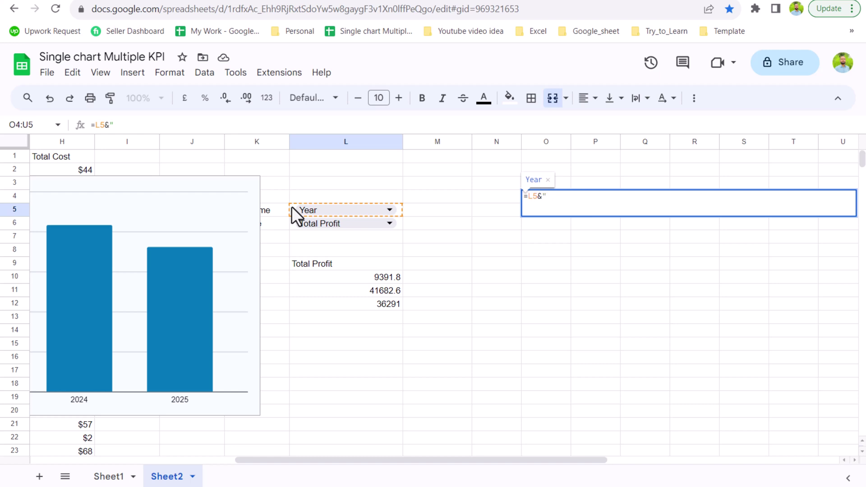
{"action": "type", "text": "ly "}
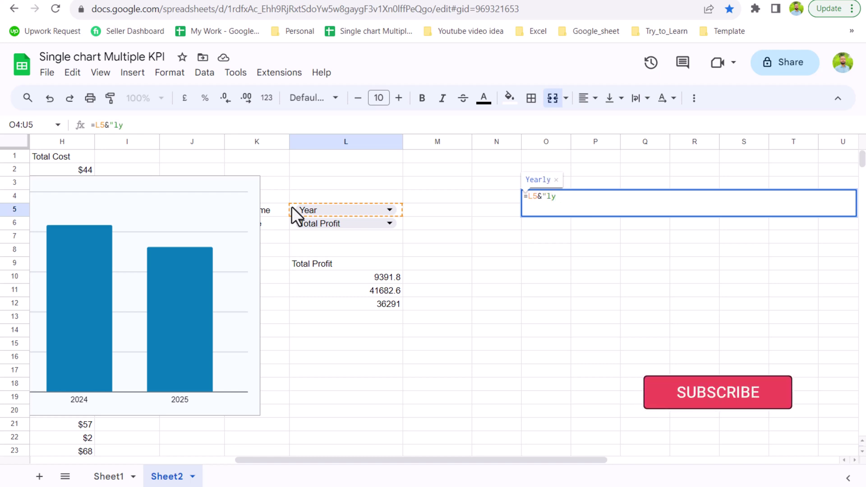
{"action": "type", "text": "Summary"}
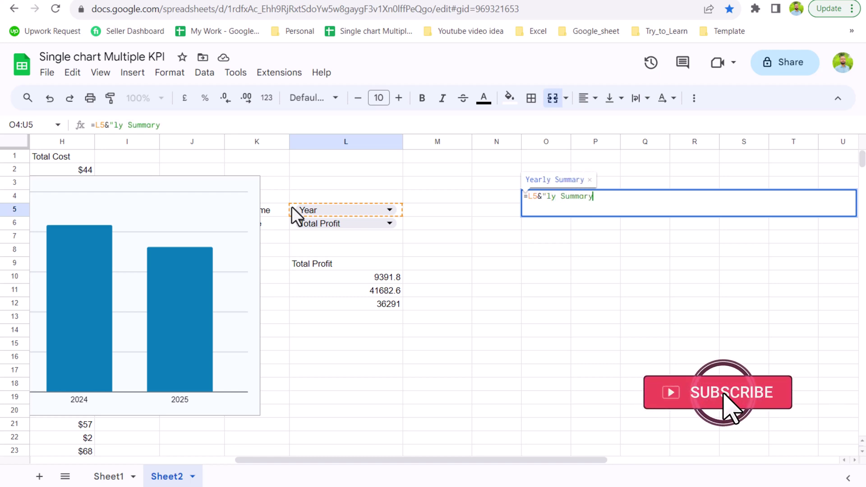
{"action": "type", "text": " of "}
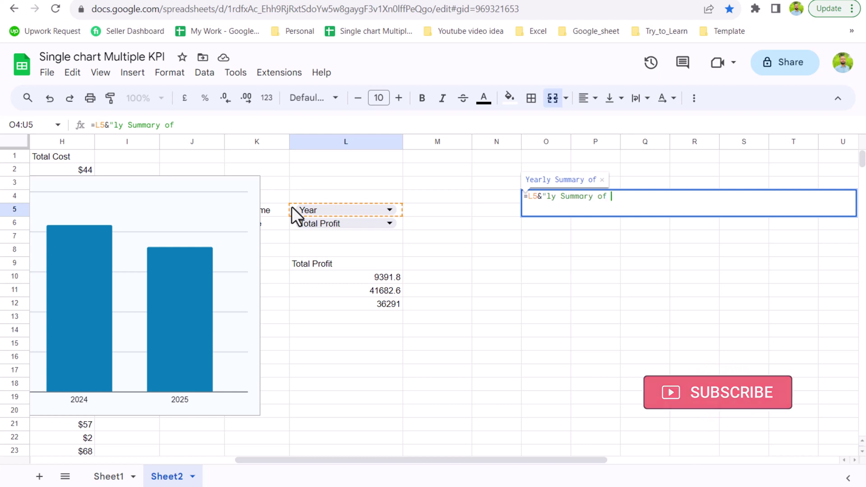
{"action": "type", "text": "\"&"}
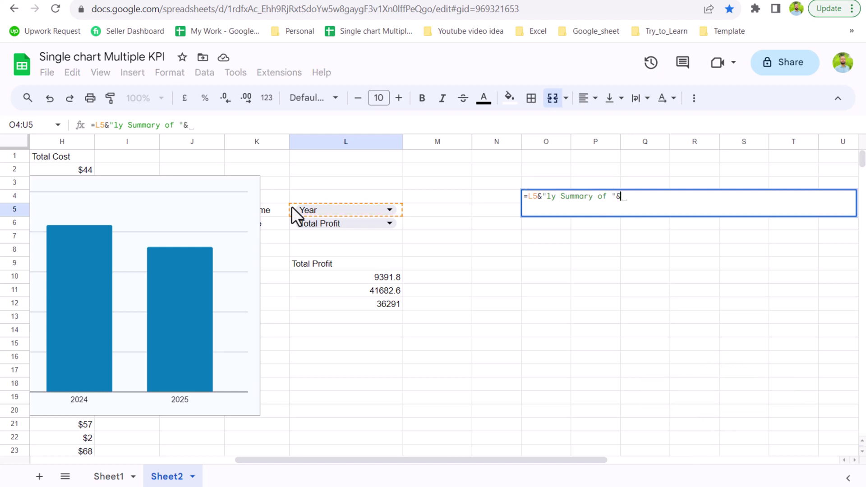
{"action": "left_click", "coordinate": [293, 223]}
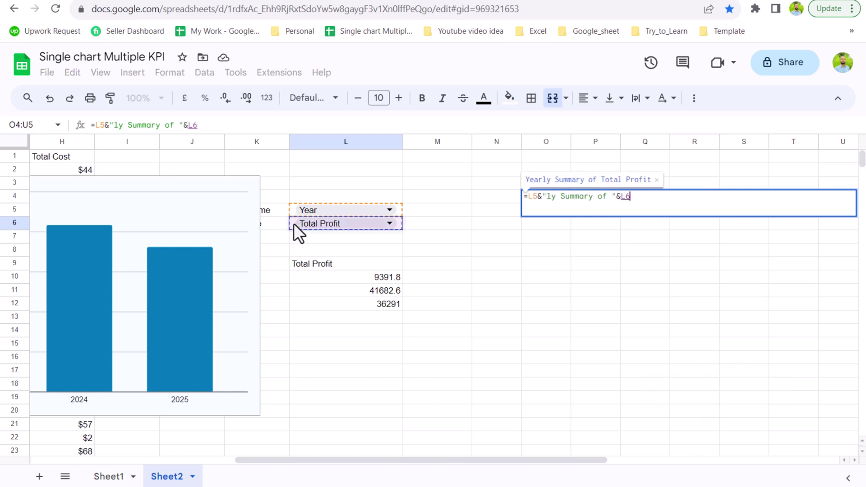
{"action": "key", "text": "Return"}
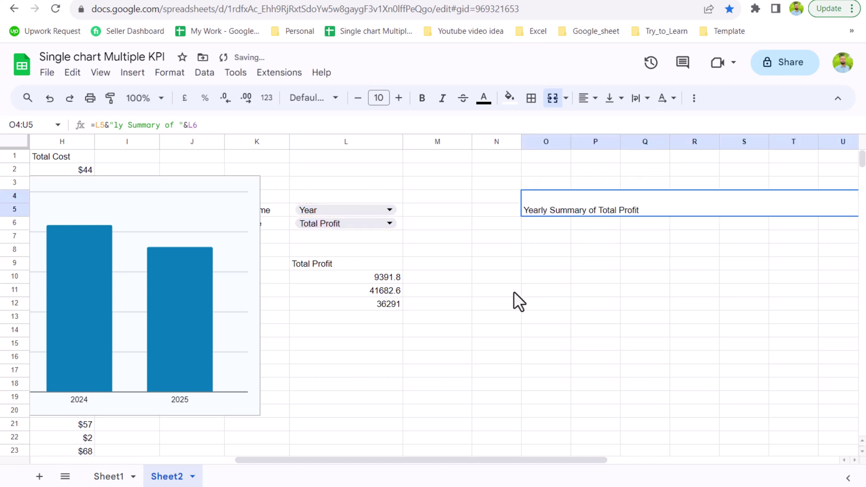
- Set KPI Type to Sales Count and Timeframe to Month
{"action": "left_click", "coordinate": [395, 220]}
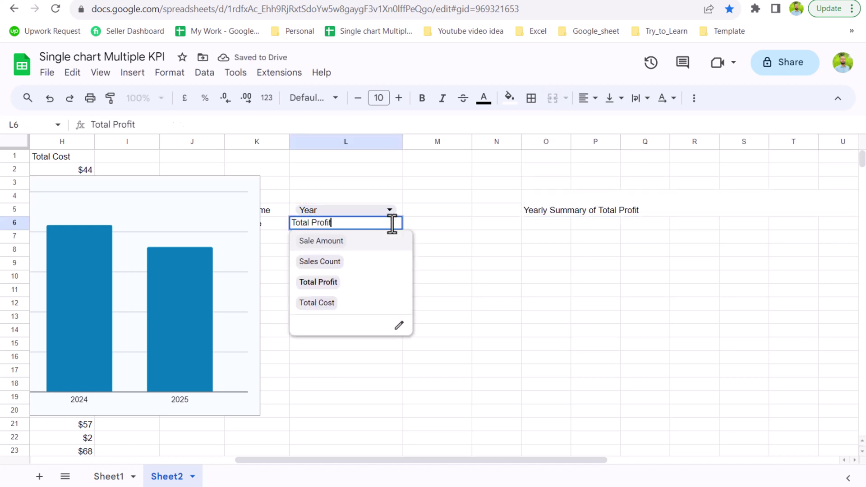
{"action": "left_click", "coordinate": [352, 261]}
{"action": "left_click", "coordinate": [383, 211]}
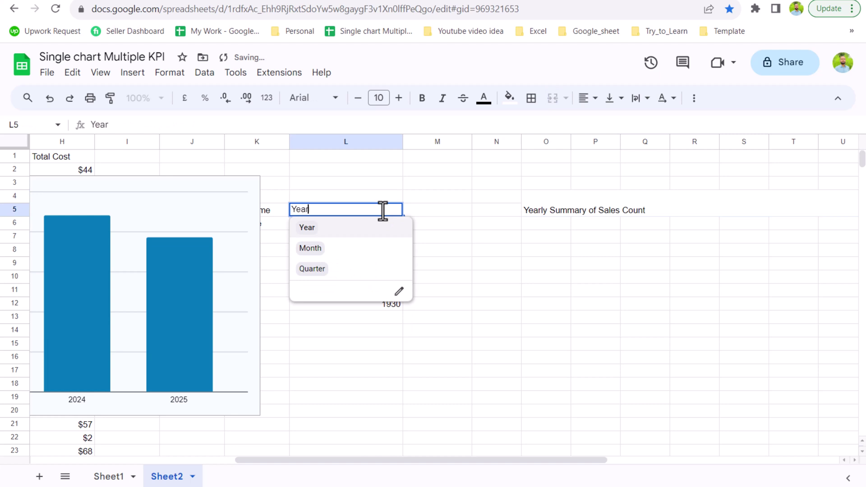
{"action": "left_click", "coordinate": [351, 249]}
{"action": "left_click", "coordinate": [571, 208]}
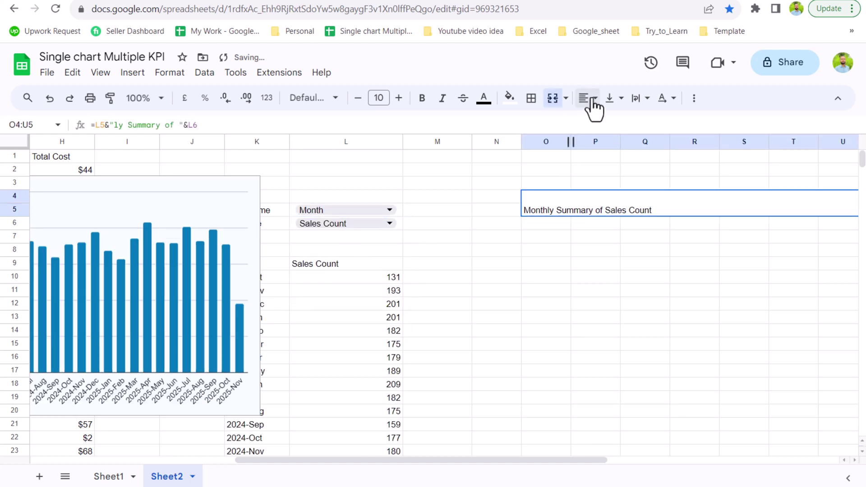
- Centre the title vertically and horizontally and set its font to Amaranth
{"action": "left_click", "coordinate": [621, 99]}
{"action": "left_click", "coordinate": [633, 122]}
{"action": "left_click", "coordinate": [587, 98]}
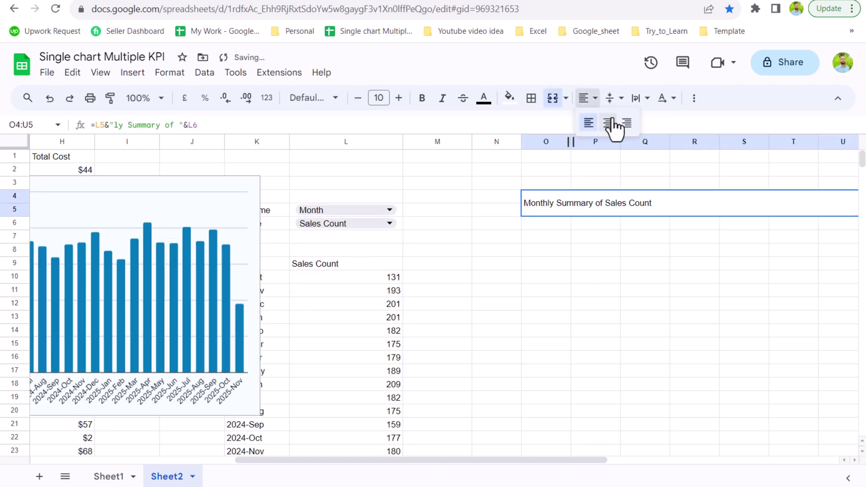
{"action": "left_click", "coordinate": [608, 122]}
{"action": "left_click", "coordinate": [333, 99]}
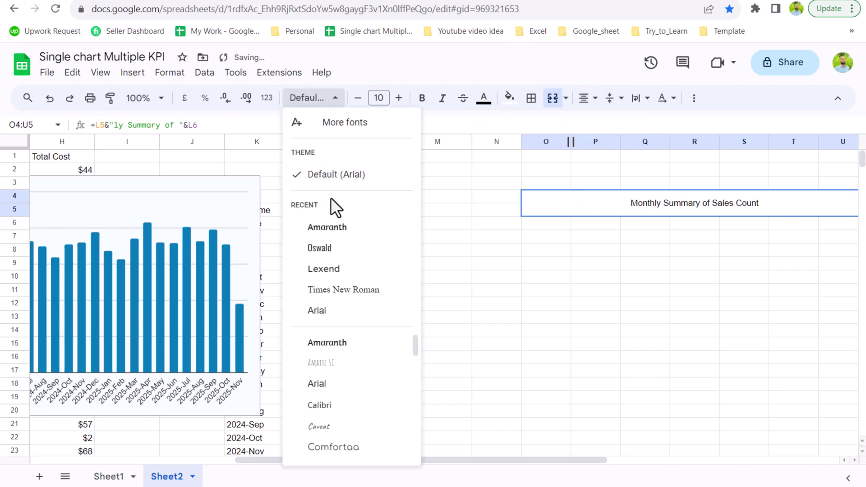
{"action": "left_click", "coordinate": [337, 228]}
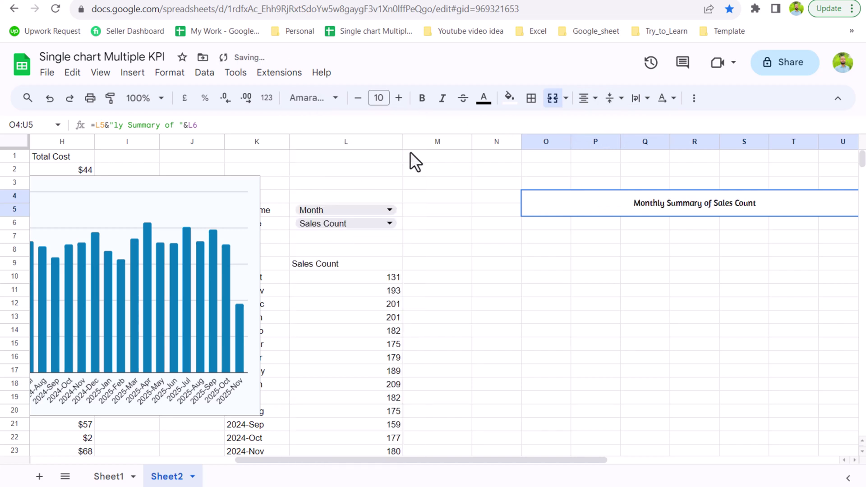
- Raise the title to size 17 with a light grey fill, then select O6:U20
{"action": "left_click", "coordinate": [399, 98]}
{"action": "left_click", "coordinate": [399, 98]}
{"action": "left_click", "coordinate": [399, 99]}
{"action": "left_click", "coordinate": [399, 99]}
{"action": "left_click", "coordinate": [399, 98]}
{"action": "left_click", "coordinate": [399, 98]}
{"action": "left_click", "coordinate": [399, 98]}
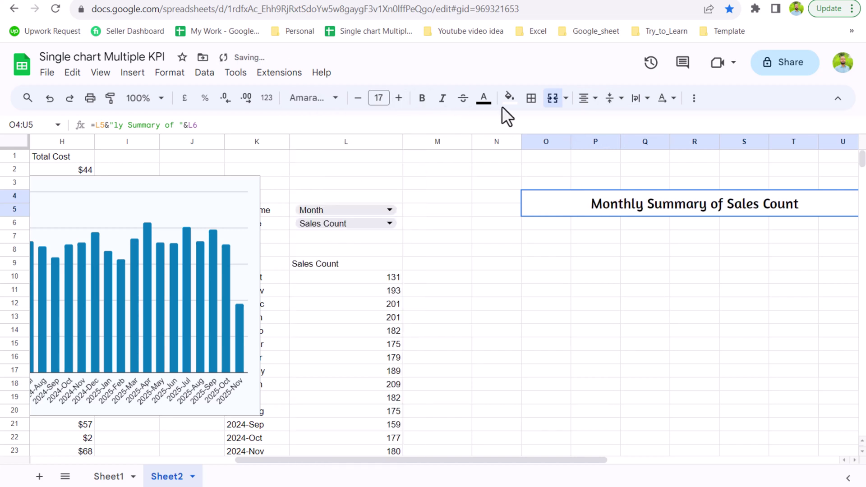
{"action": "left_click", "coordinate": [508, 97]}
{"action": "left_click", "coordinate": [625, 144]}
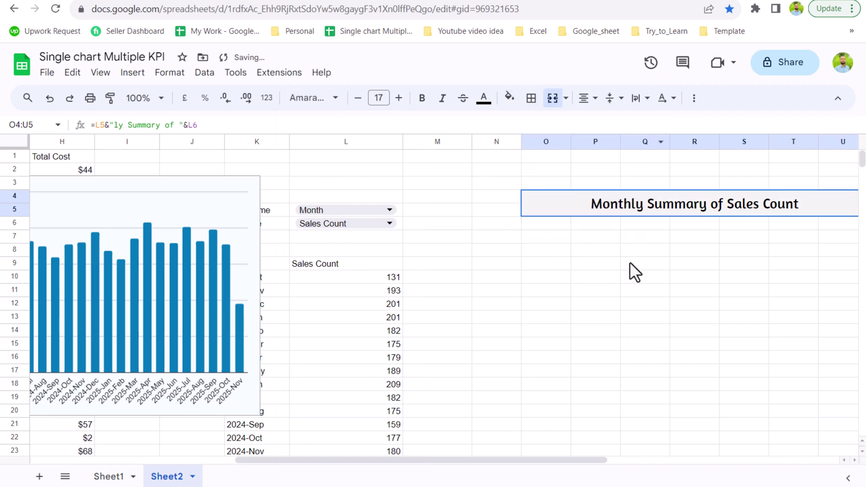
{"action": "left_click", "coordinate": [629, 264]}
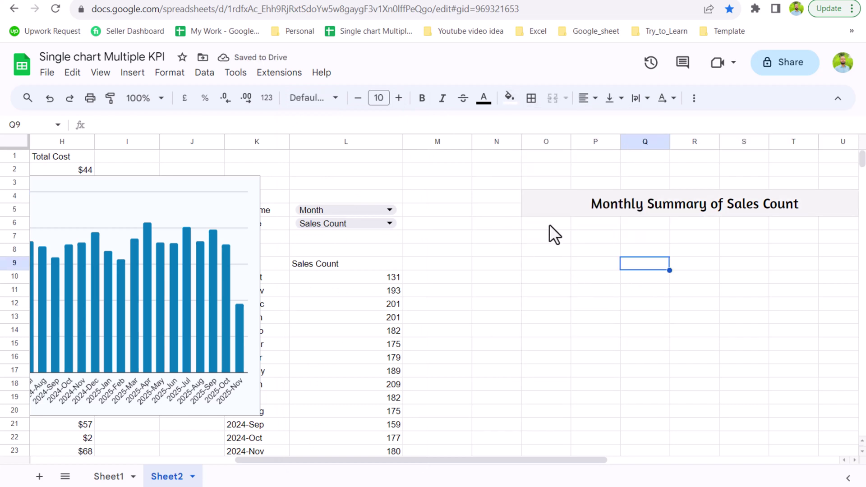
{"action": "left_click_drag", "start_coordinate": [549, 224], "coordinate": [792, 411]}
- Merge O6:U20 and move and resize the chart to fill it
{"action": "left_click", "coordinate": [553, 98]}
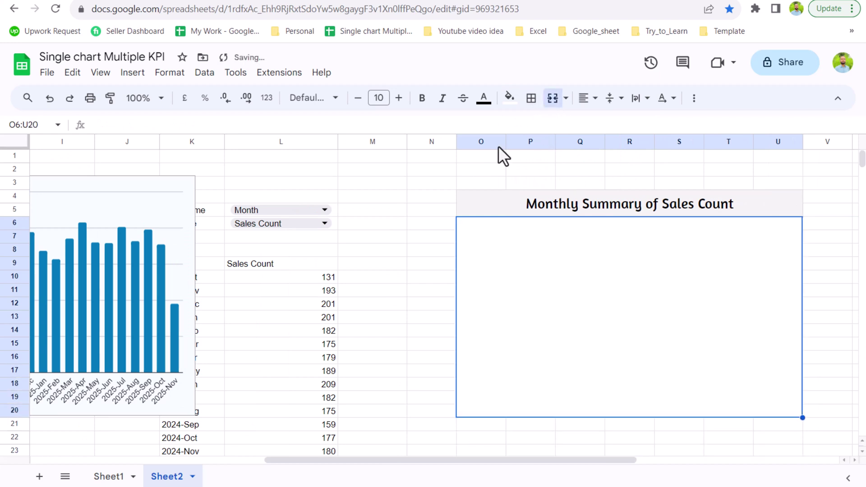
{"action": "left_click", "coordinate": [171, 202]}
{"action": "left_click_drag", "start_coordinate": [170, 198], "coordinate": [820, 247]}
{"action": "scroll", "coordinate": [702, 399], "scroll_direction": "down", "scroll_amount": 2}
{"action": "scroll", "coordinate": [703, 399], "scroll_direction": "right", "scroll_amount": 2}
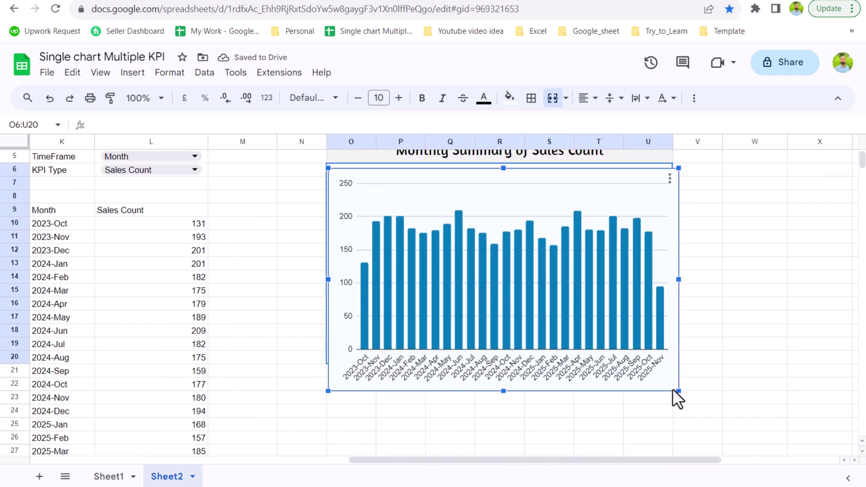
{"action": "left_click_drag", "start_coordinate": [676, 396], "coordinate": [671, 363]}
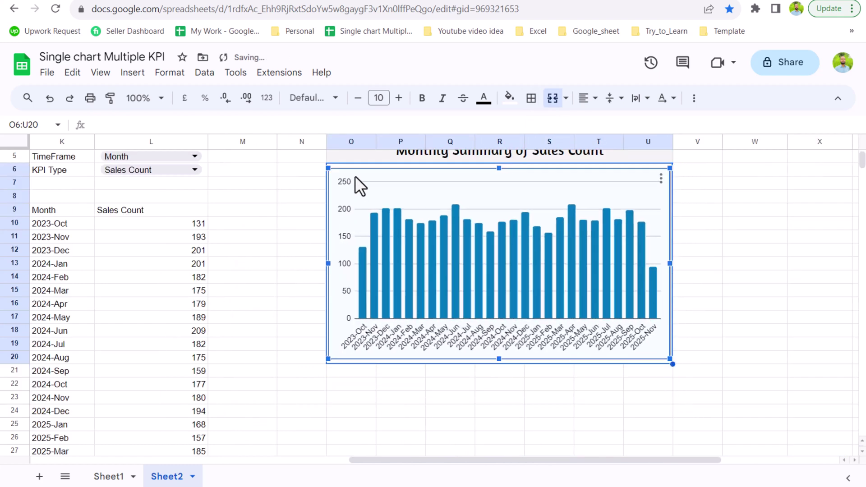
- Set the chart style's background colour and border colour to None
{"action": "double_click", "coordinate": [628, 150]}
{"action": "left_click", "coordinate": [795, 137]}
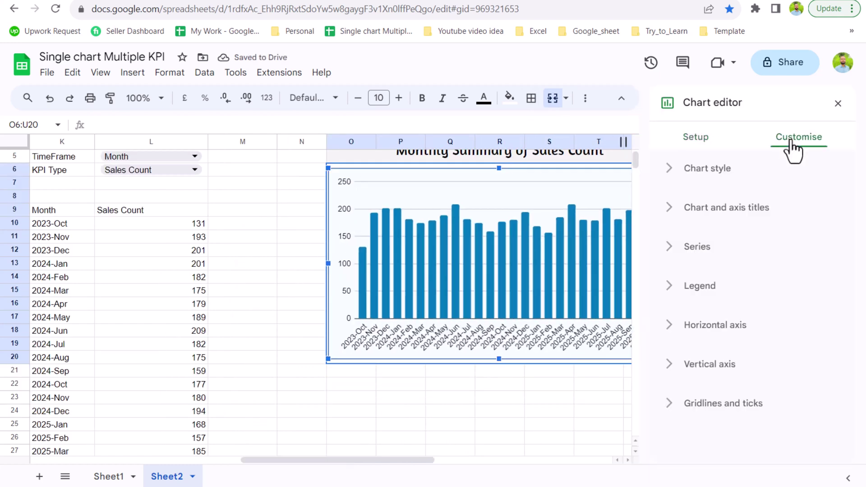
{"action": "left_click", "coordinate": [708, 172]}
{"action": "left_click", "coordinate": [687, 222]}
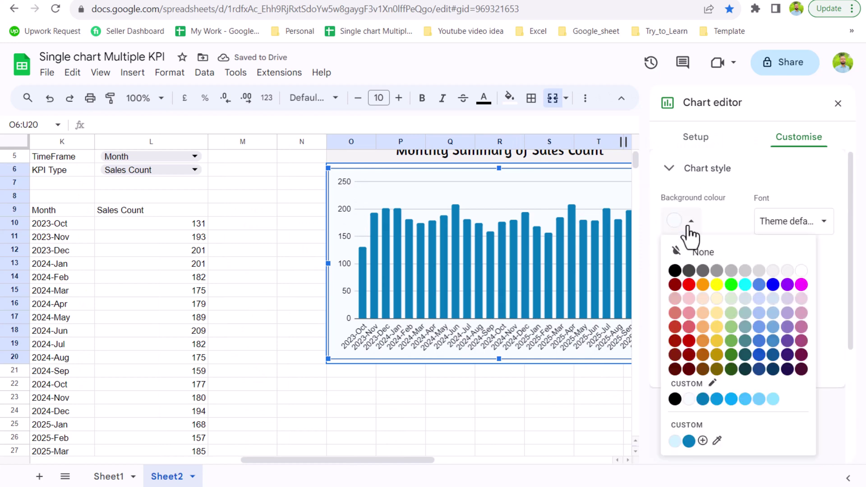
{"action": "left_click", "coordinate": [694, 256]}
{"action": "left_click", "coordinate": [689, 277]}
{"action": "left_click", "coordinate": [694, 303]}
{"action": "left_click", "coordinate": [542, 406]}
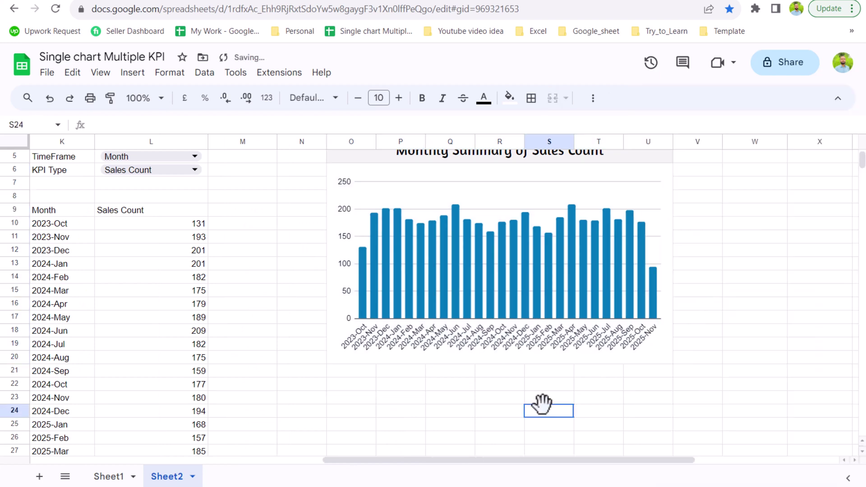
- Apply all borders to the O4:U20 title-and-chart block
{"action": "scroll", "coordinate": [366, 185], "scroll_direction": "up", "scroll_amount": 2}
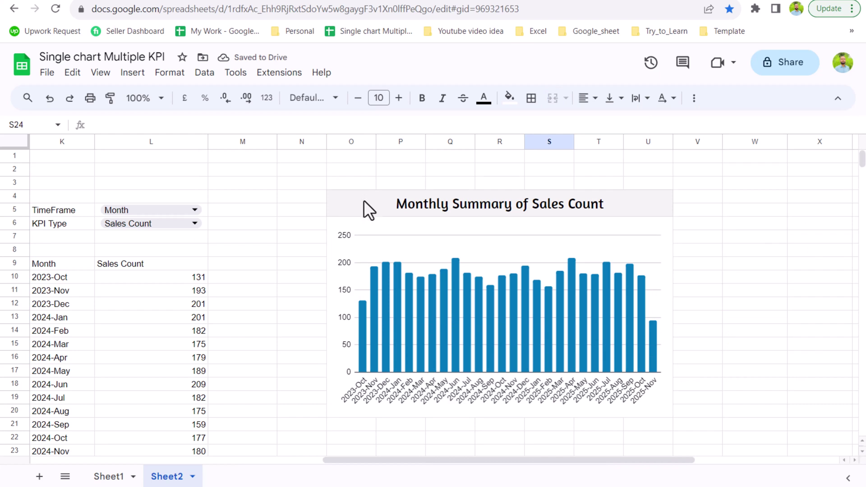
{"action": "left_click", "coordinate": [363, 199]}
{"action": "left_click", "coordinate": [531, 99]}
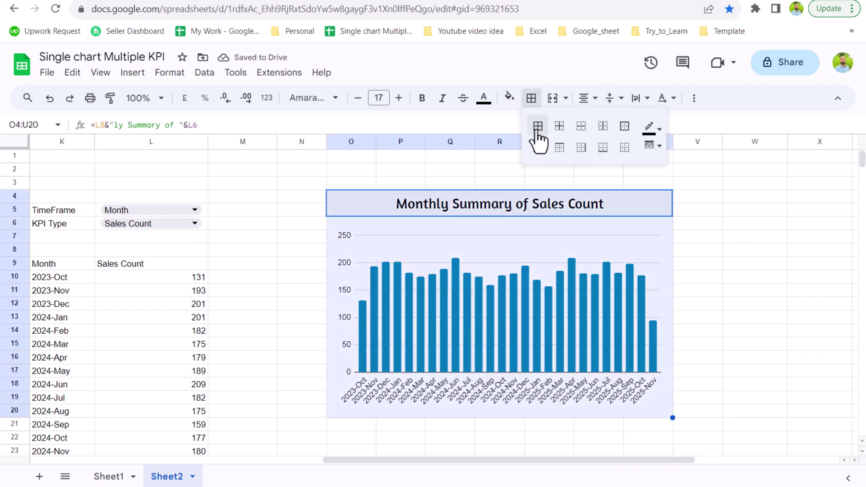
{"action": "left_click", "coordinate": [537, 129]}
{"action": "left_click", "coordinate": [298, 228]}
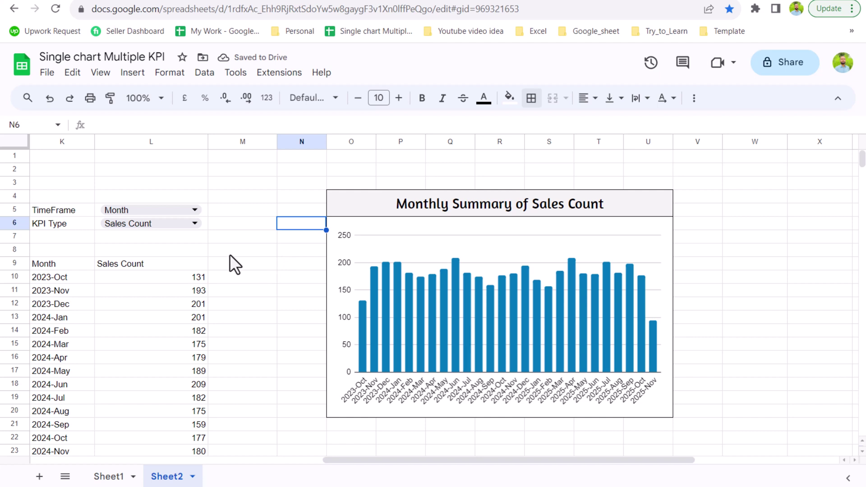
- Set the KPI Type dropdown to Total Profit and the TimeFrame dropdown to Year
{"action": "left_click", "coordinate": [189, 223]}
{"action": "left_click", "coordinate": [159, 281]}
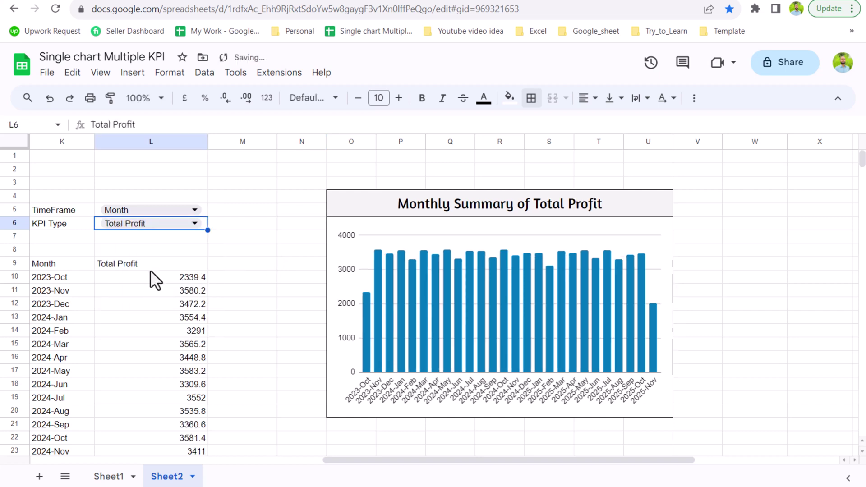
{"action": "left_click", "coordinate": [191, 210]}
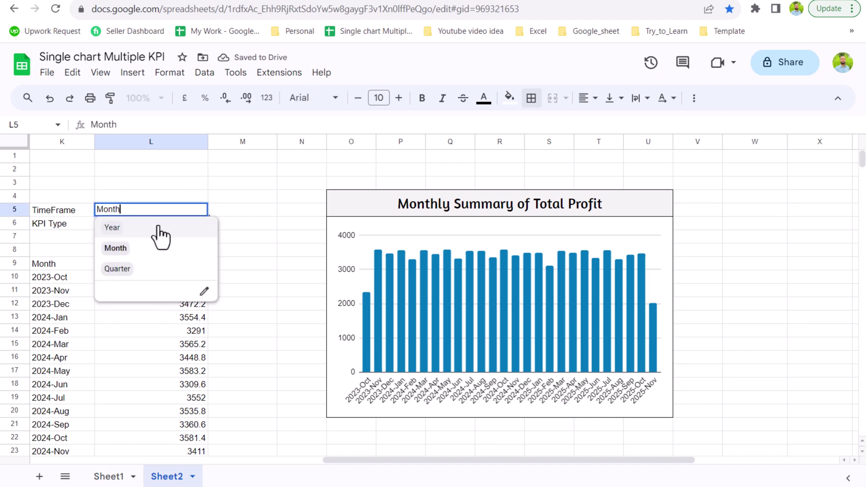
{"action": "left_click", "coordinate": [158, 226]}
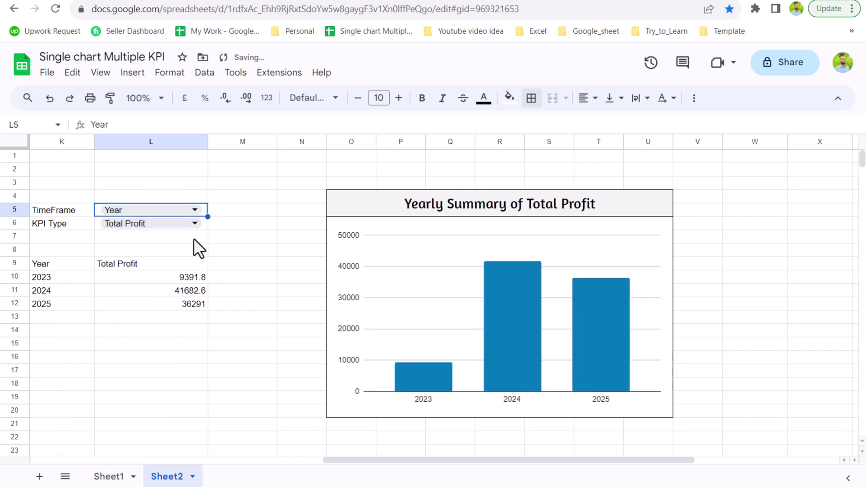
- Add the column header 'New KPI' in cell I1
{"action": "left_click_drag", "start_coordinate": [327, 460], "coordinate": [194, 460]}
{"action": "left_click", "coordinate": [248, 161]}
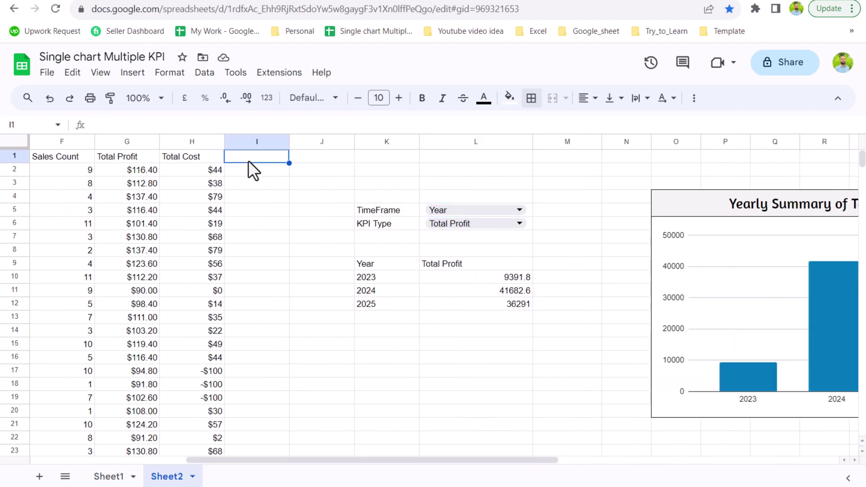
{"action": "type", "text": "New K"}
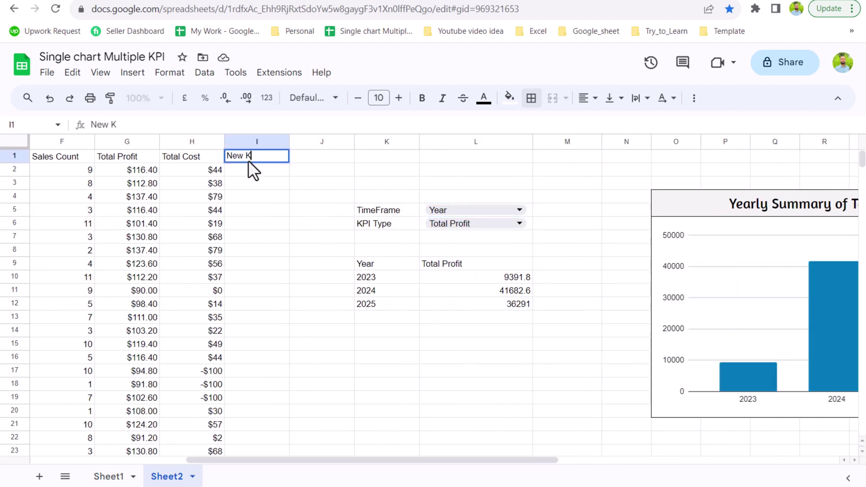
{"action": "type", "text": "PI"}
{"action": "key", "text": "Return"}
- Enter =RANDBETWEEN(100,200) in I2 and fill it down column I
{"action": "type", "text": "=rand"}
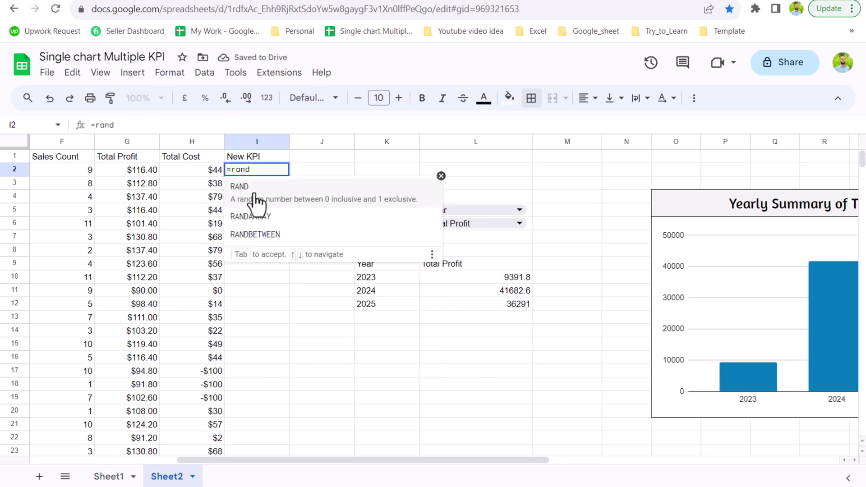
{"action": "left_click", "coordinate": [263, 227]}
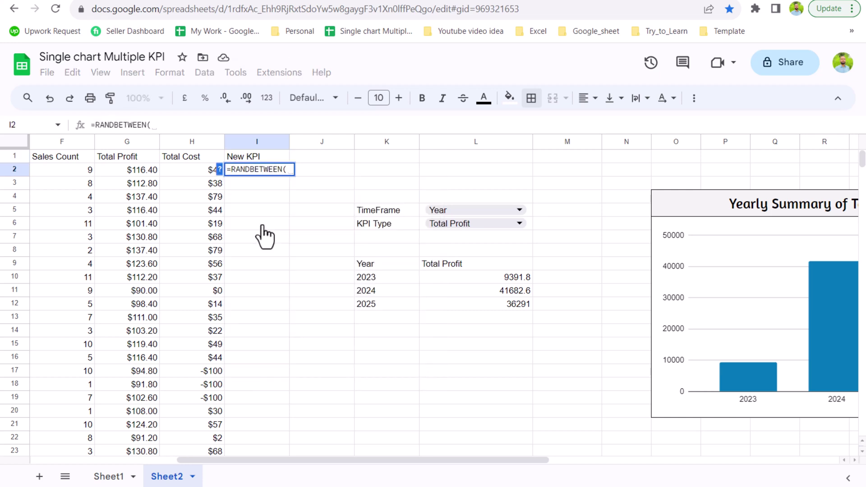
{"action": "type", "text": "100,200)"}
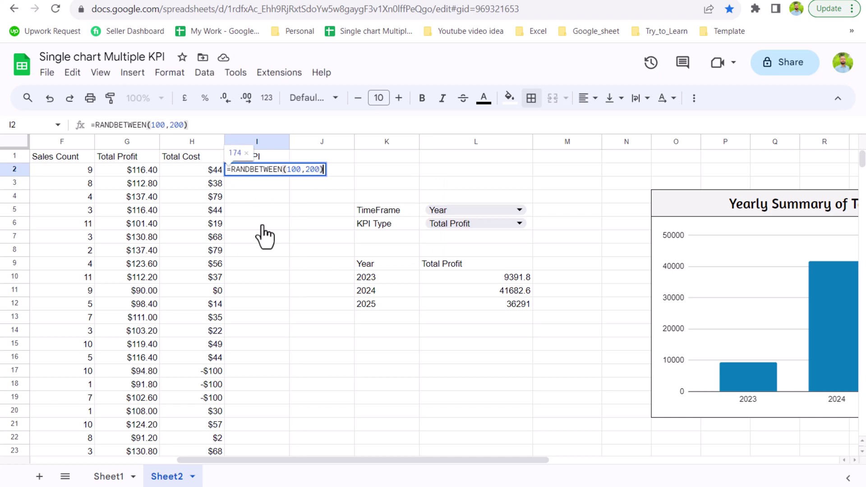
{"action": "key", "text": "Return"}
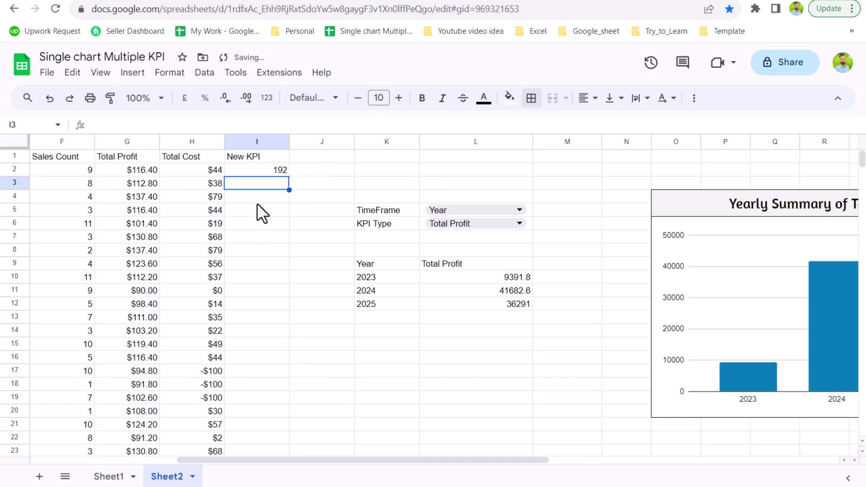
{"action": "left_click", "coordinate": [280, 170]}
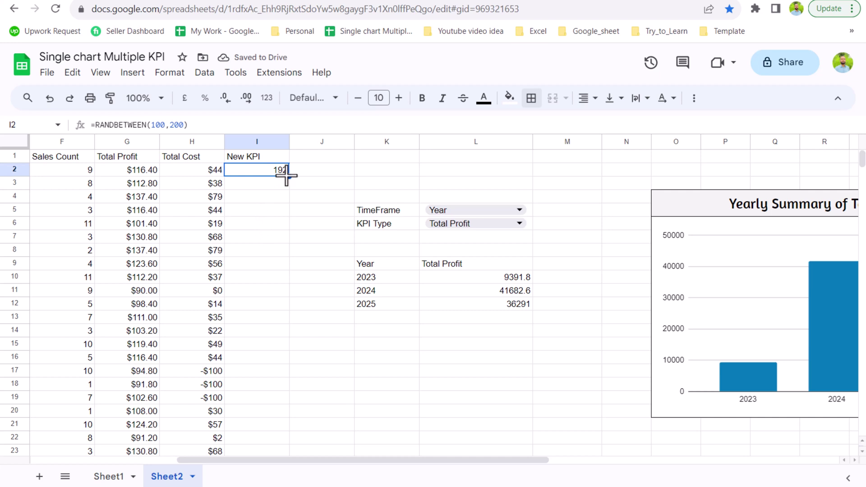
{"action": "double_click", "coordinate": [287, 176]}
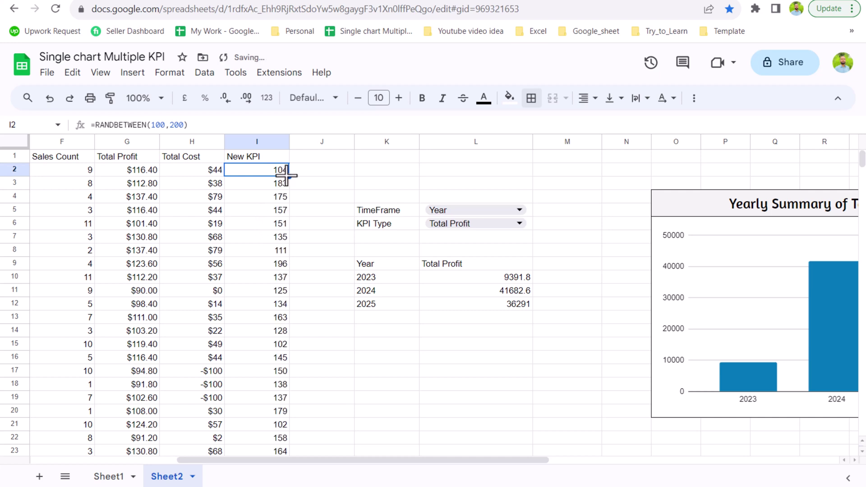
{"action": "left_click", "coordinate": [519, 223]}
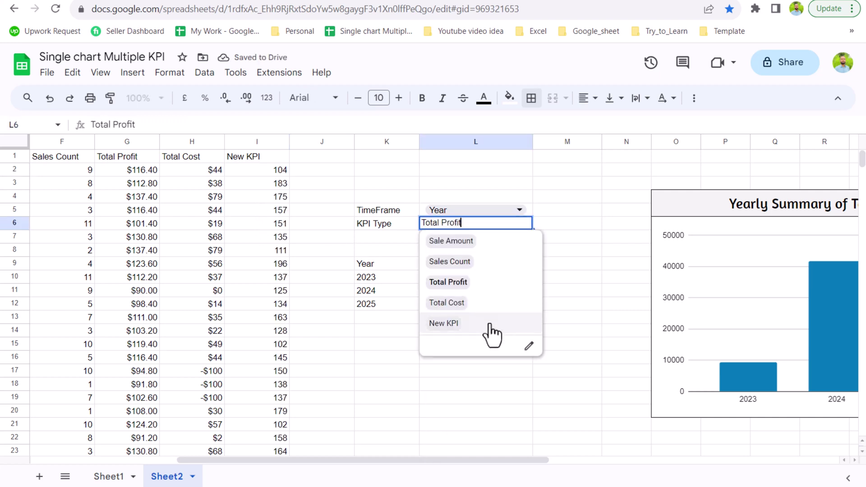
- Set the KPI Type dropdown to New KPI and the TimeFrame dropdown to Month
{"action": "left_click", "coordinate": [491, 333]}
{"action": "left_click", "coordinate": [517, 210]}
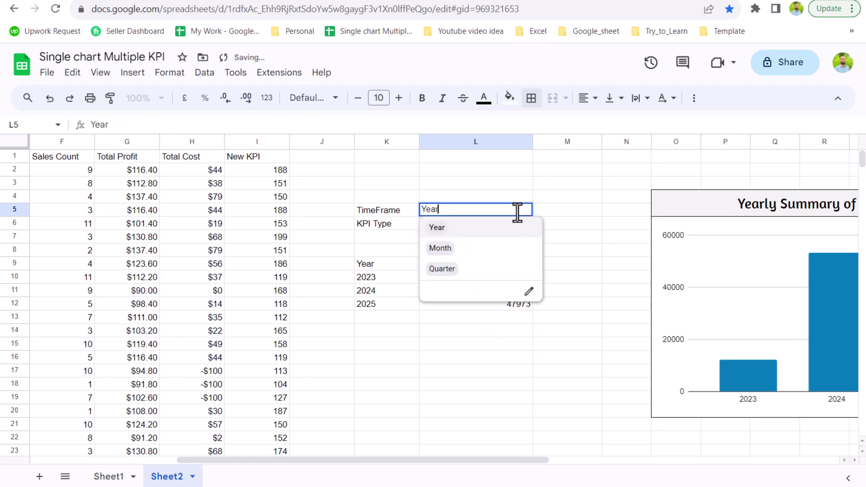
{"action": "left_click", "coordinate": [494, 248]}
{"action": "left_click_drag", "start_coordinate": [535, 461], "coordinate": [562, 455]}
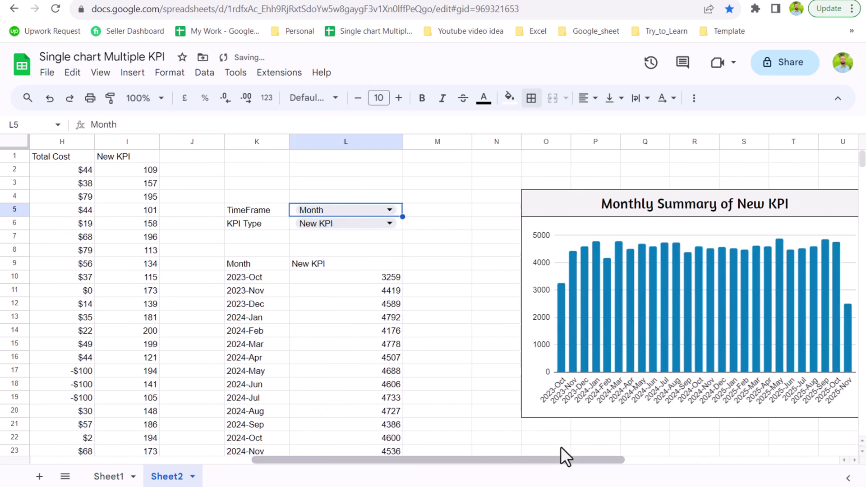